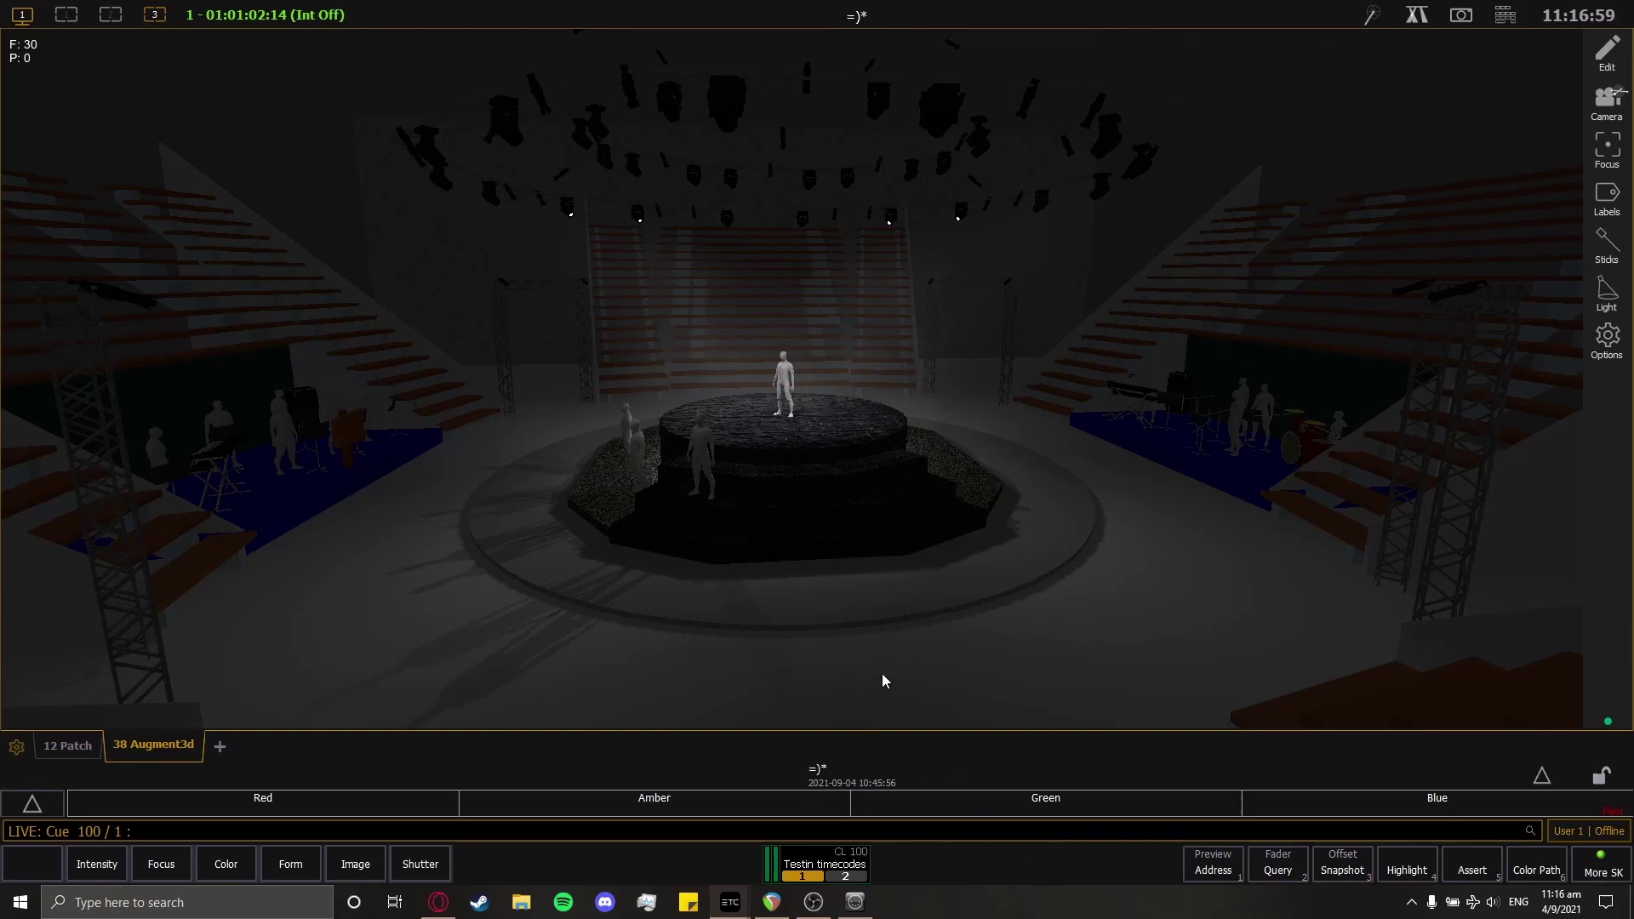
# Bring up loopMIDI and arrange its window next to the REAPER project
pyautogui.click(772, 901)
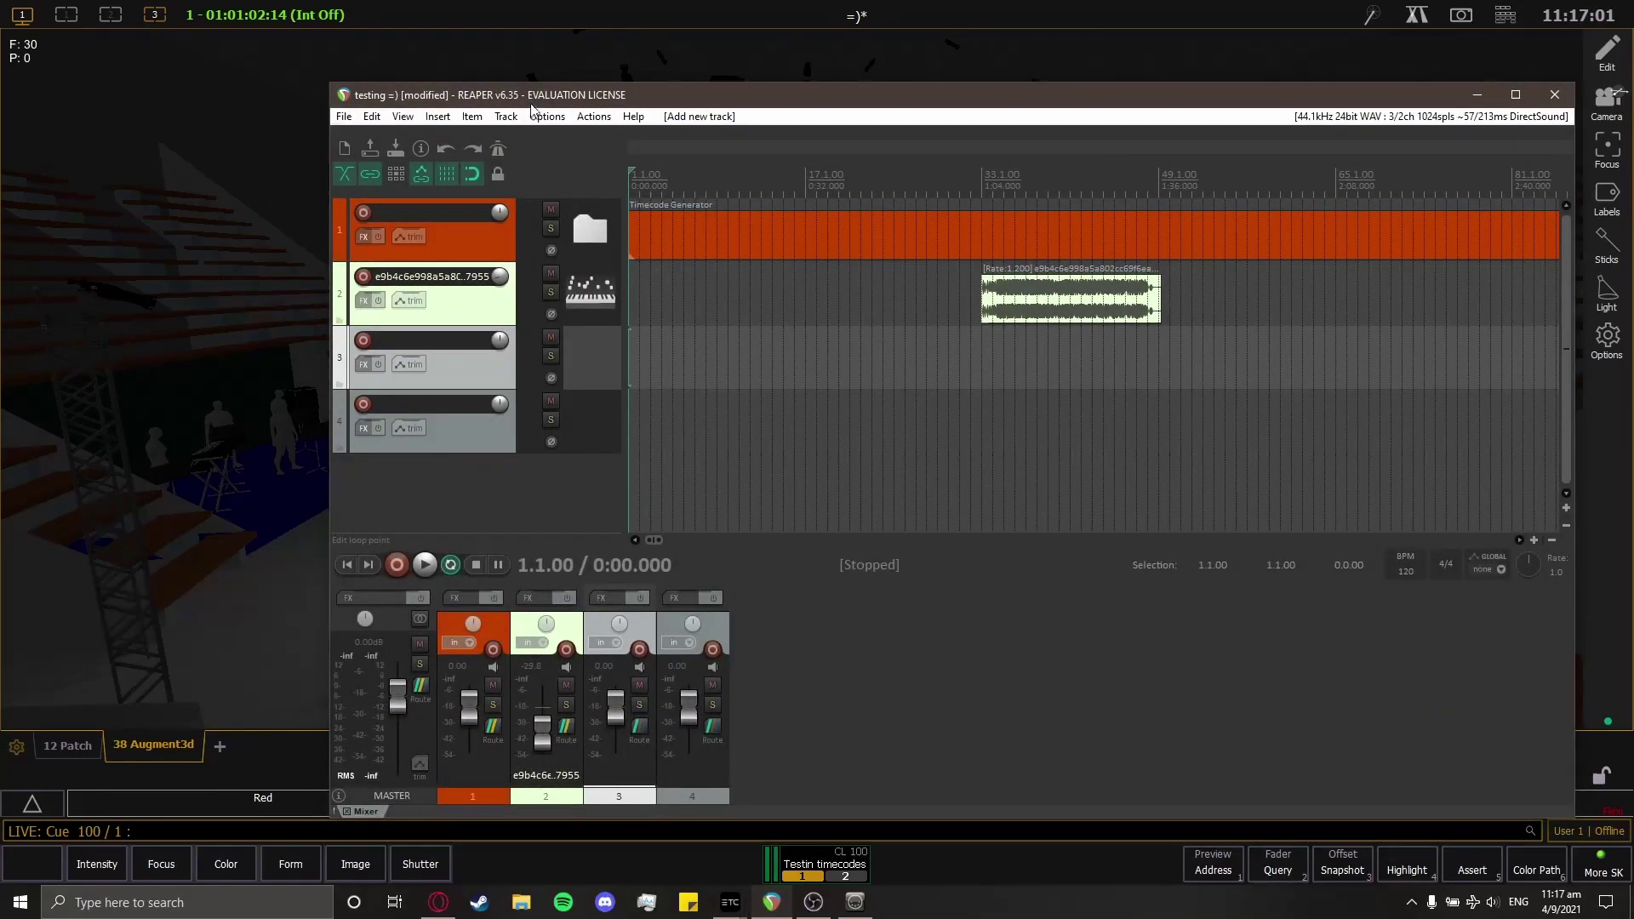
pyautogui.click(856, 902)
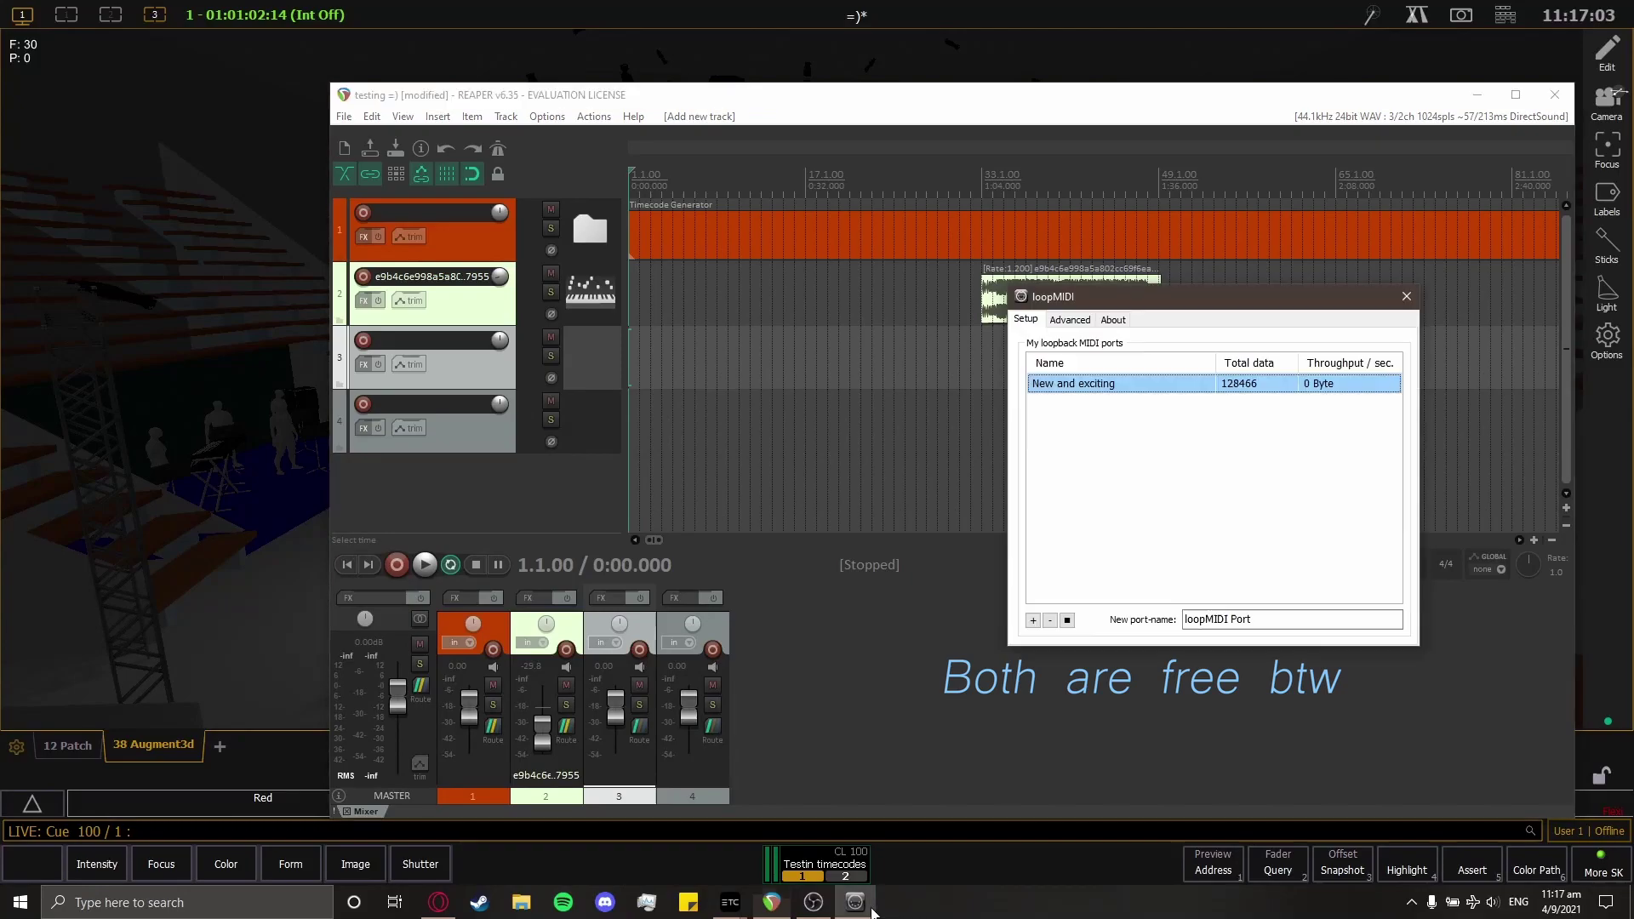
pyautogui.moveTo(1113, 298); pyautogui.dragTo(1116, 436)
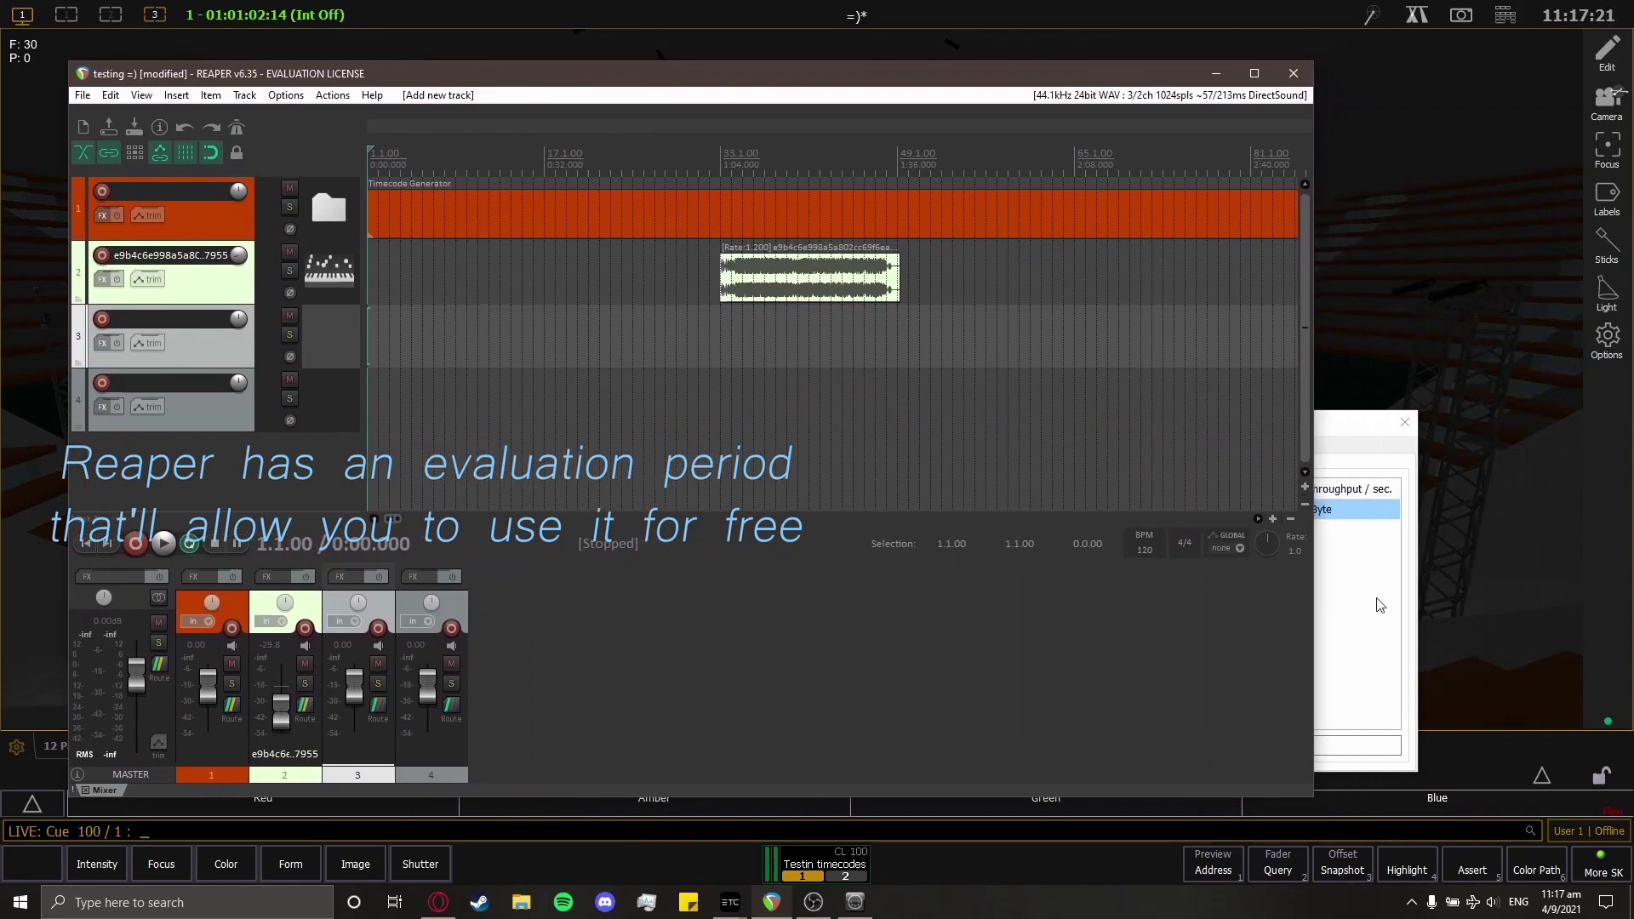
pyautogui.click(1396, 609)
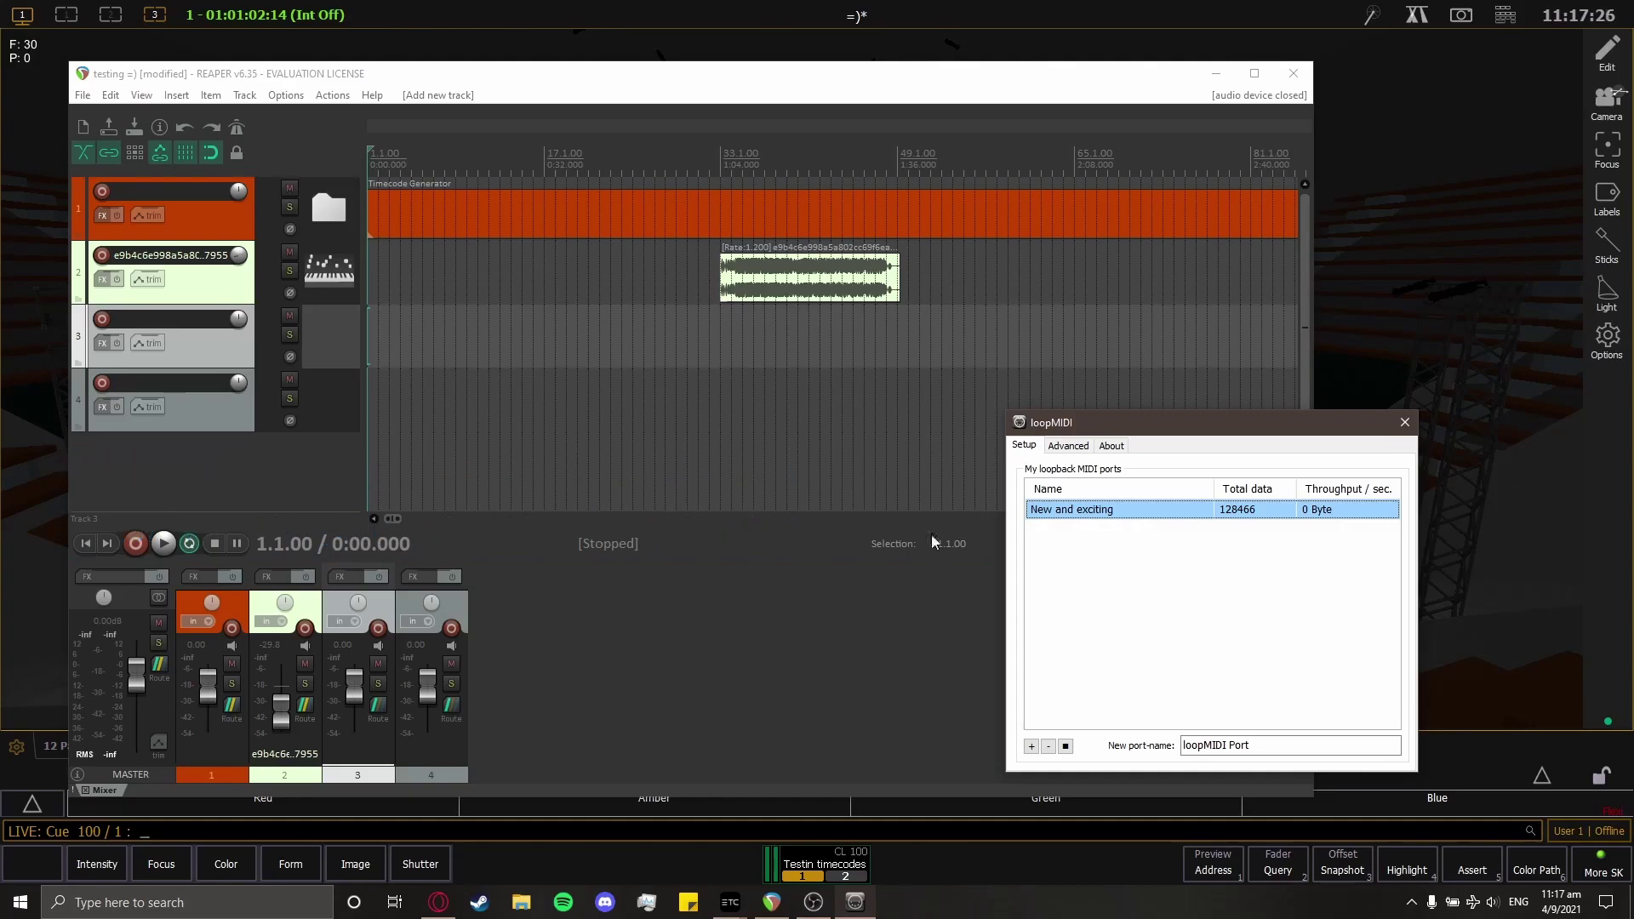
pyautogui.moveTo(1152, 432); pyautogui.dragTo(1184, 375)
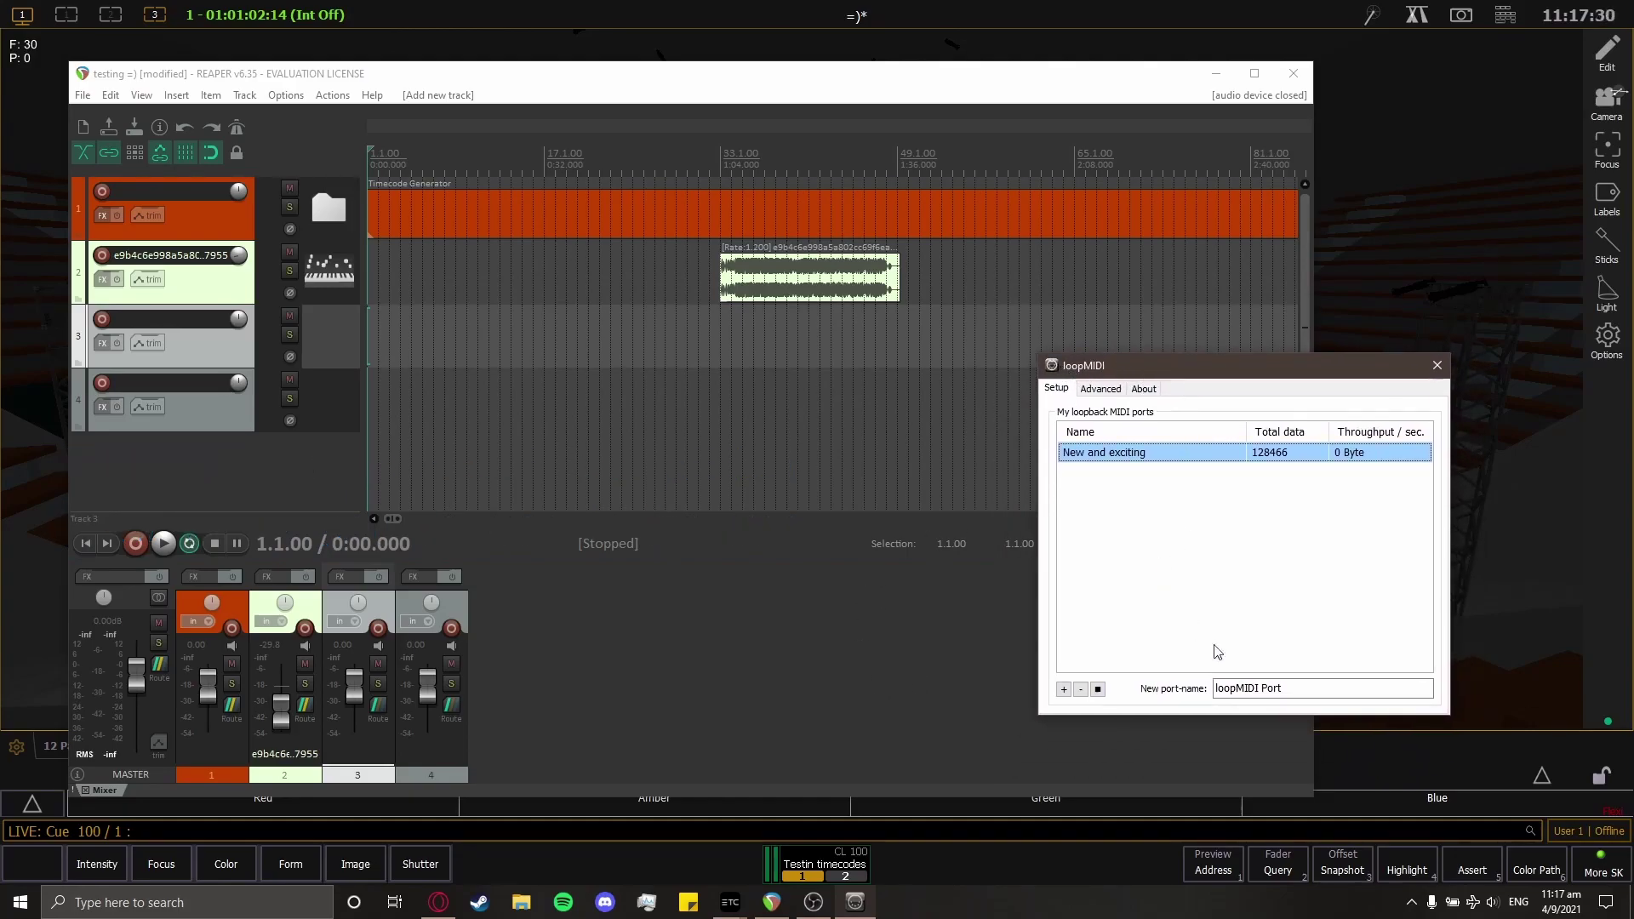
# Add a loopback port named 'add somthing here' and select it in the list
pyautogui.moveTo(1322, 691); pyautogui.dragTo(1185, 696)
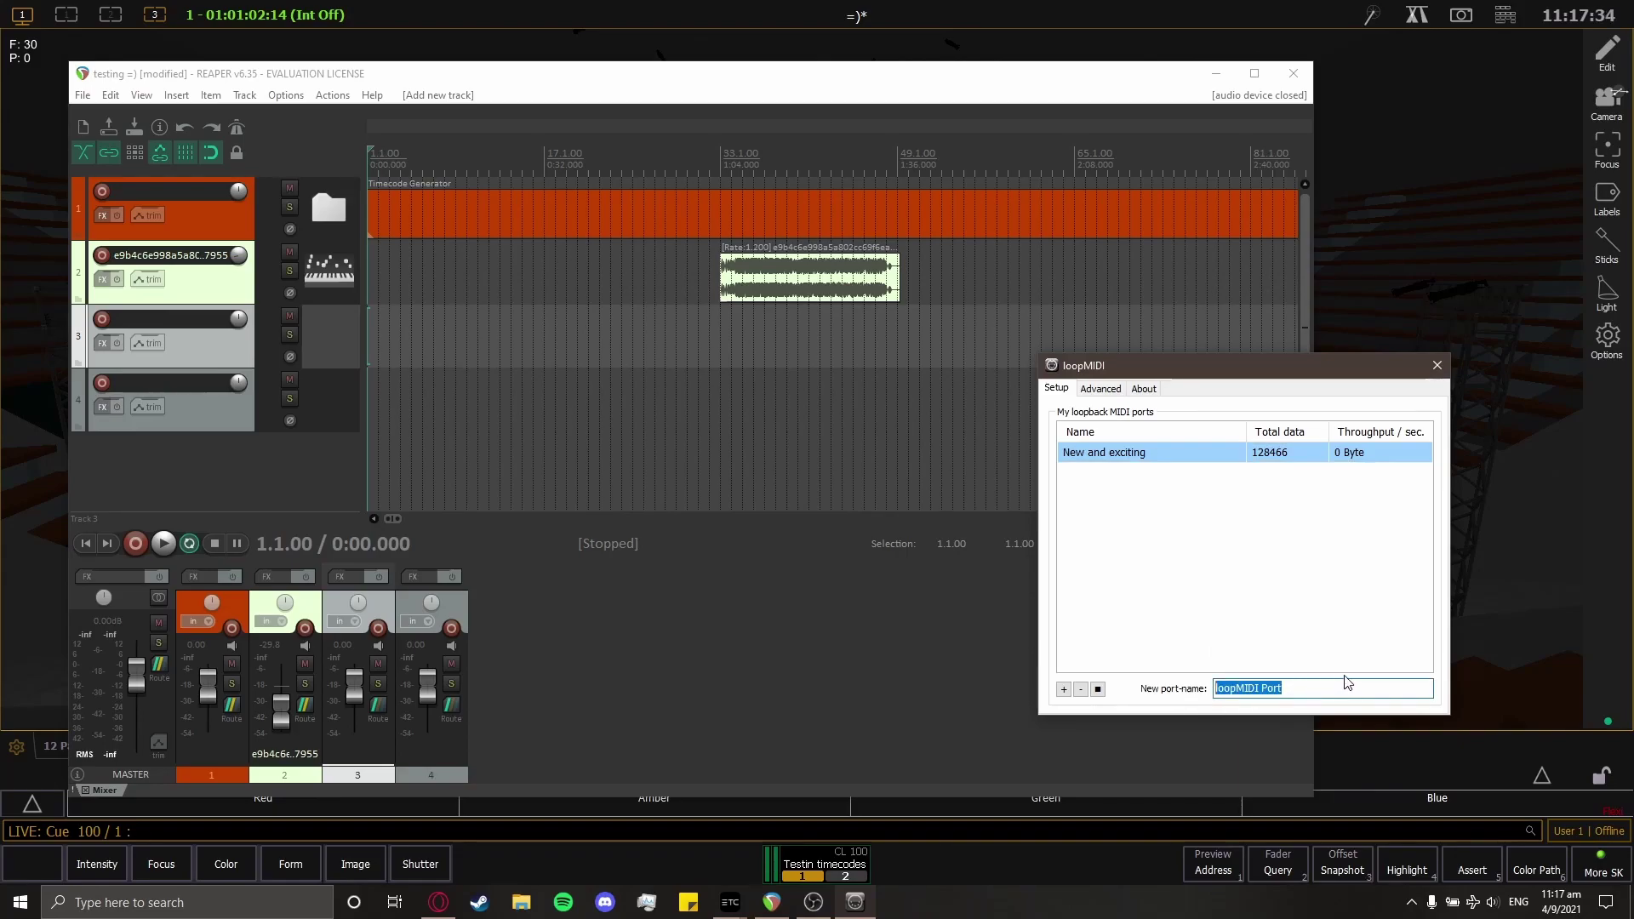
pyautogui.write('add somthing here')
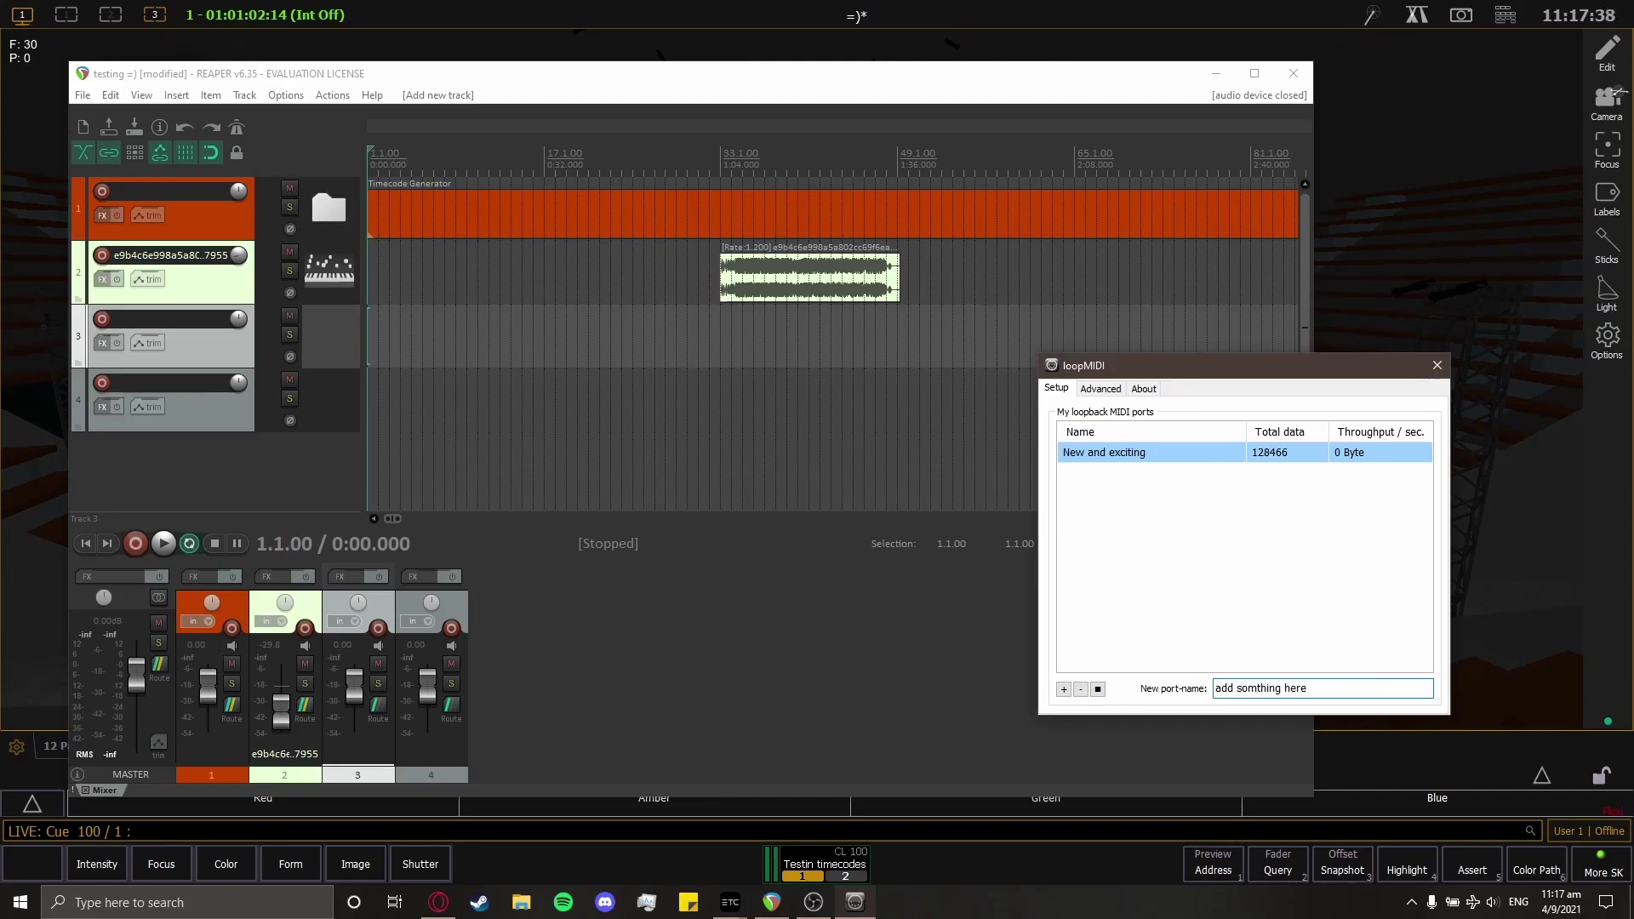
pyautogui.click(1064, 690)
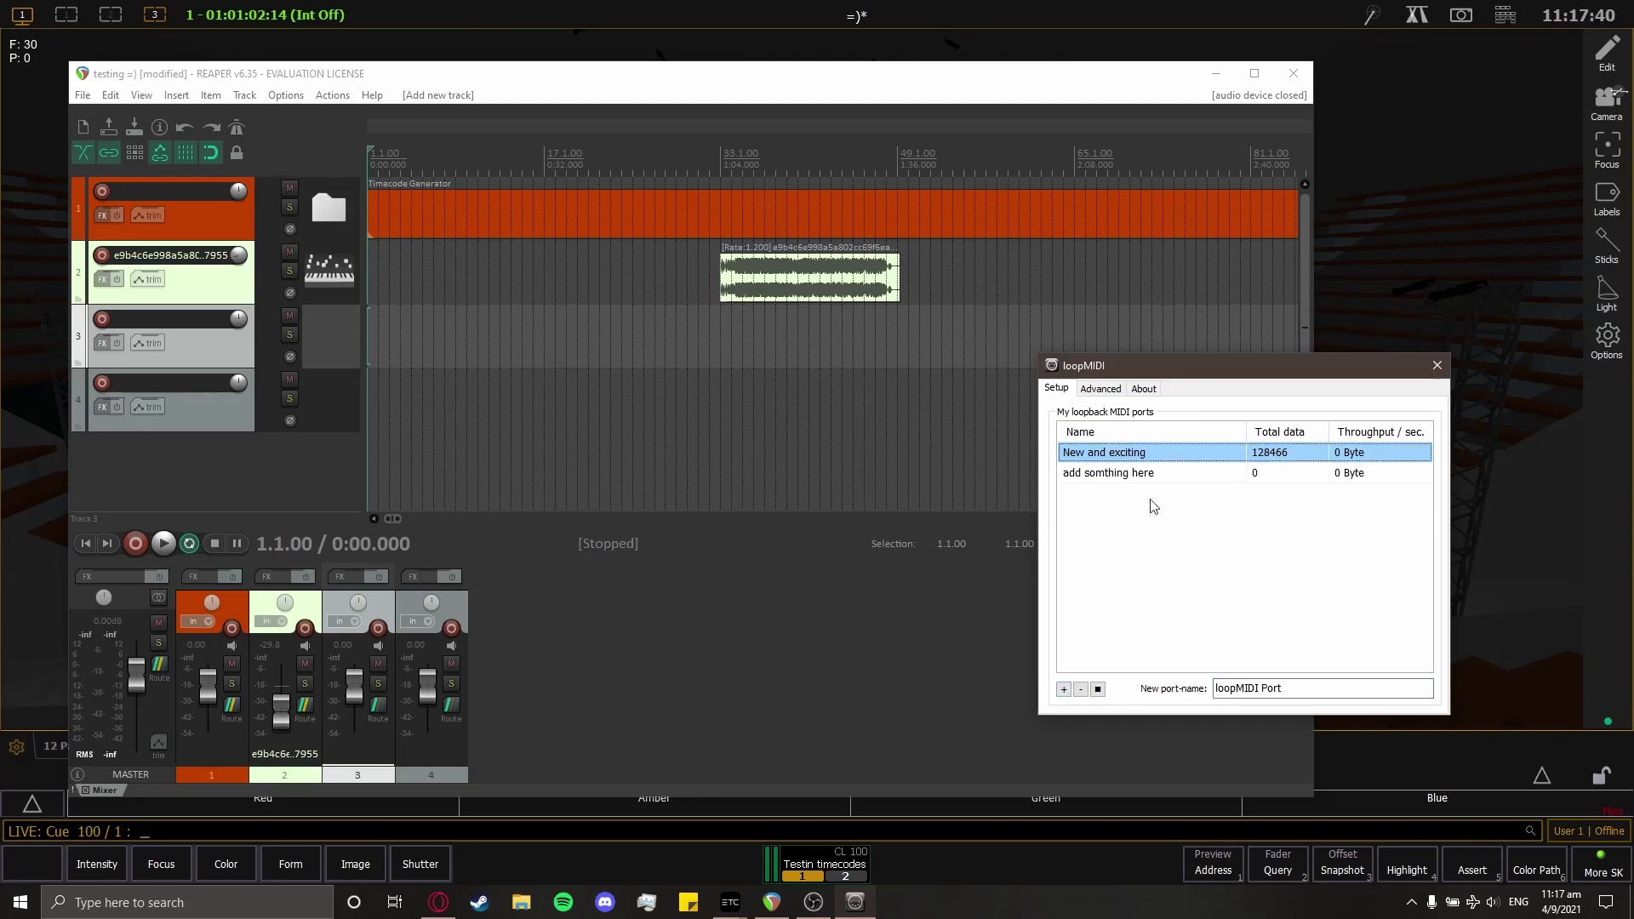
pyautogui.click(1152, 471)
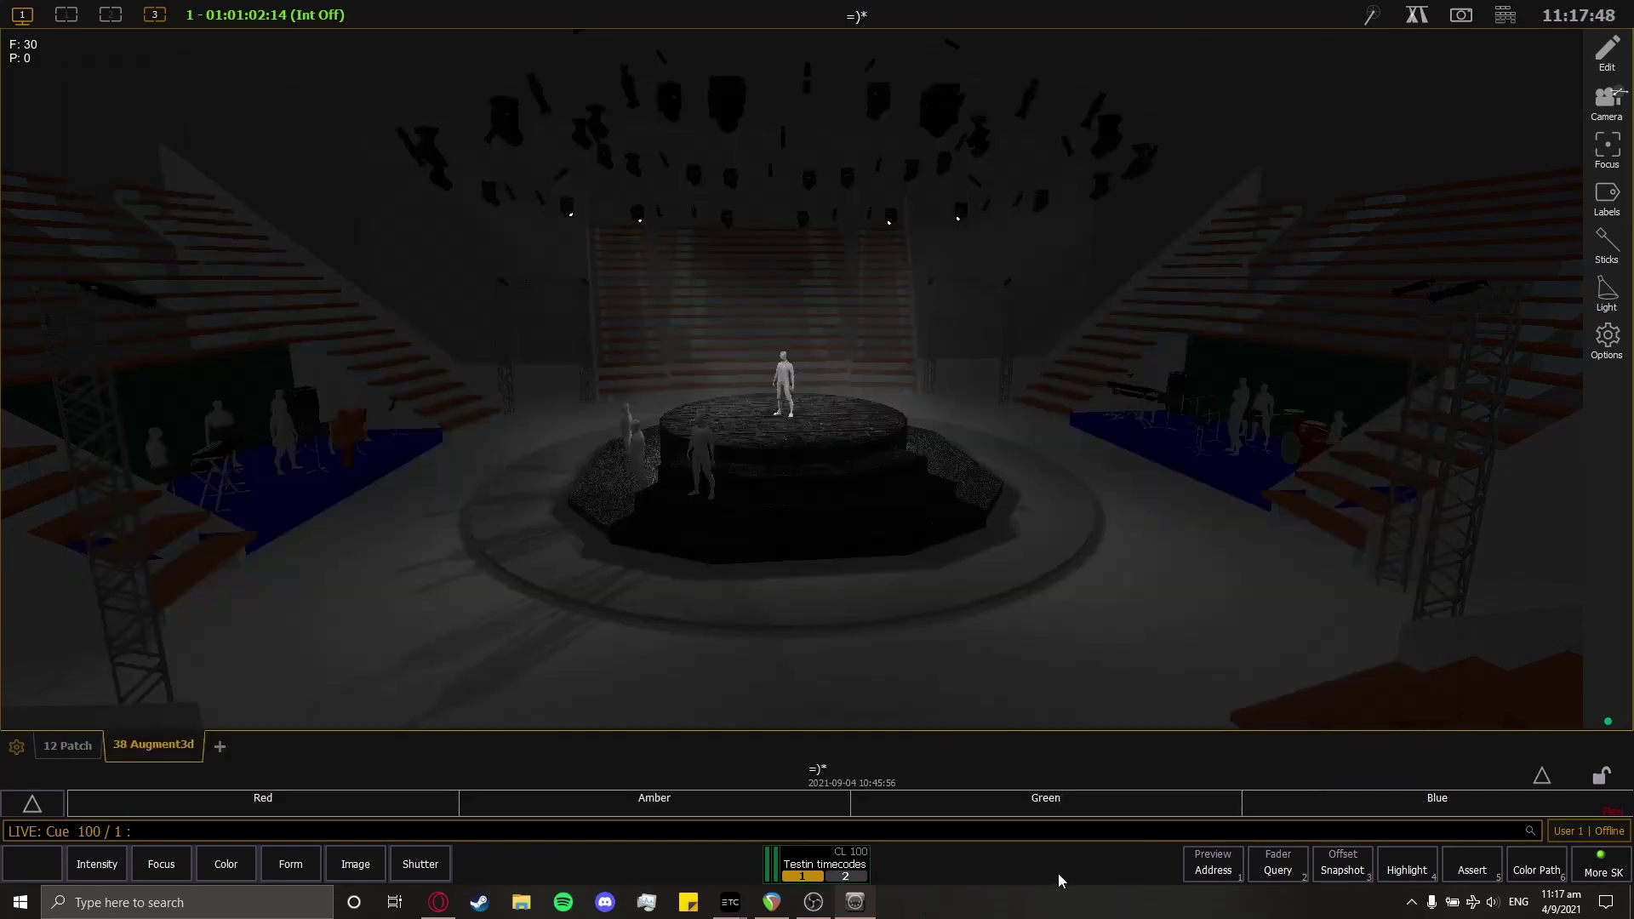
# Arrange the port manager window down and right, with REAPER in front
pyautogui.click(1059, 874)
pyautogui.click(856, 902)
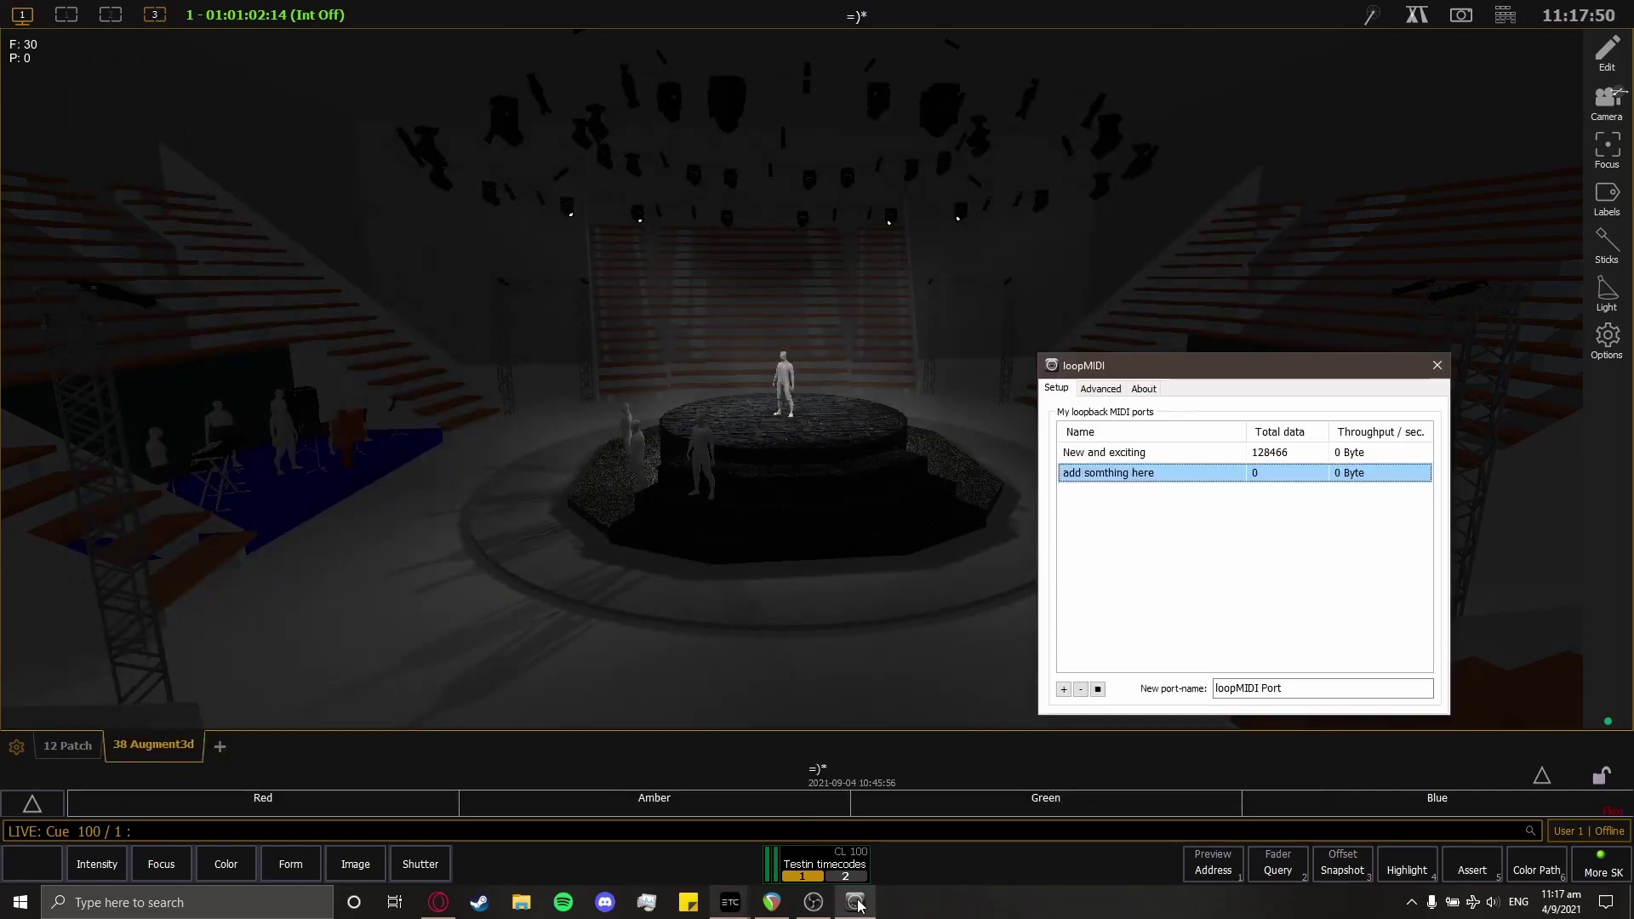
pyautogui.click(776, 904)
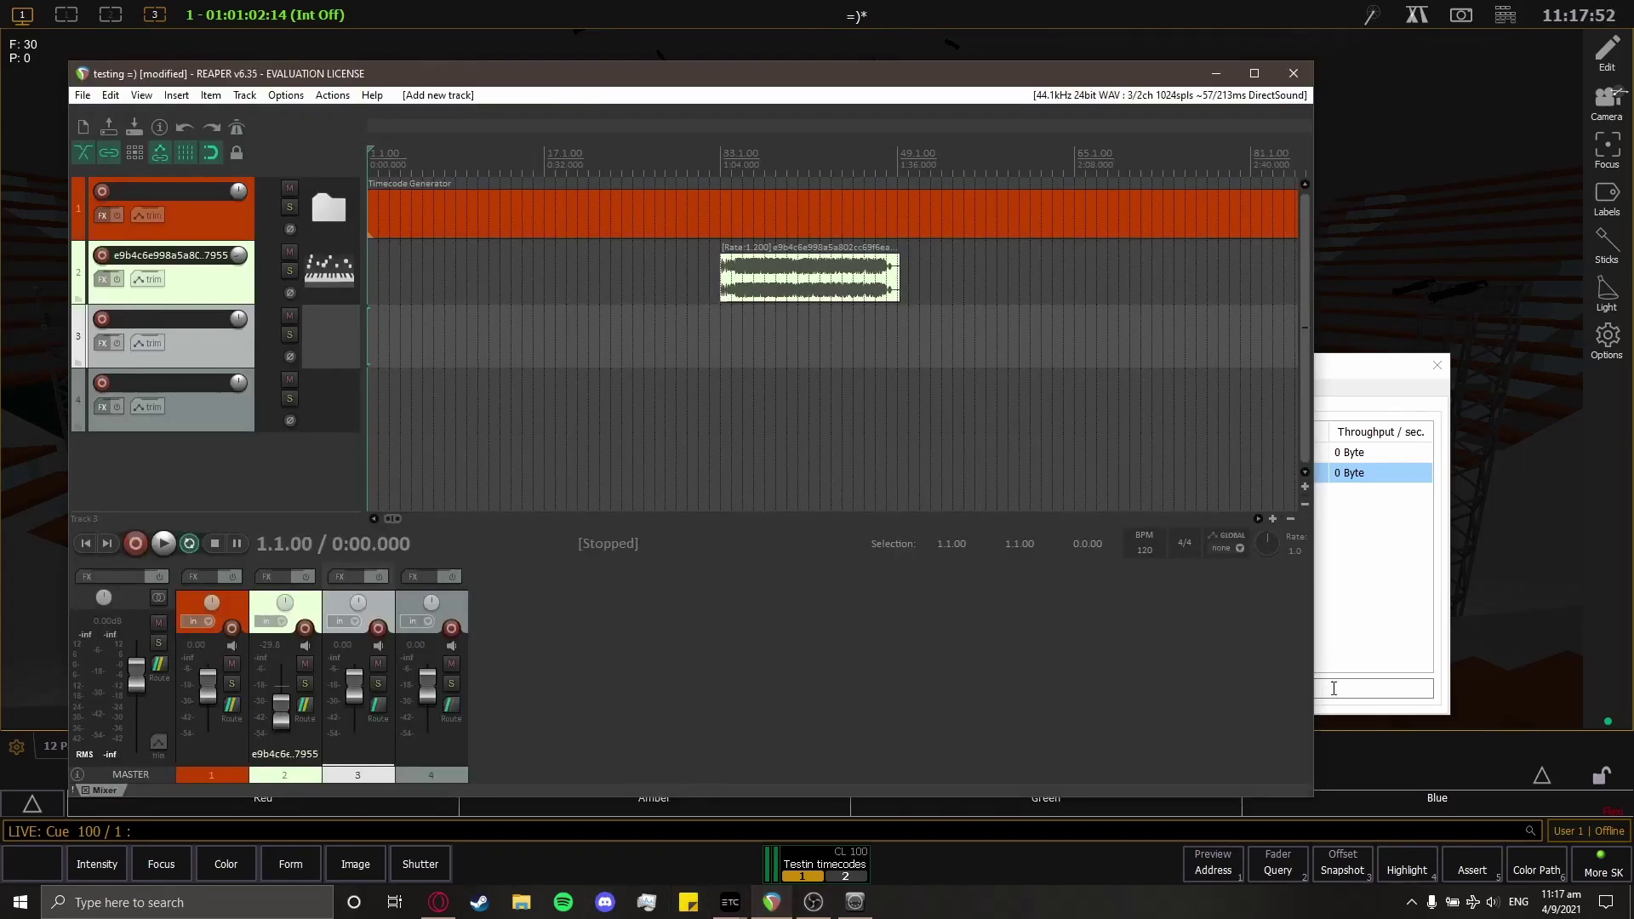
pyautogui.click(855, 902)
pyautogui.moveTo(1274, 374); pyautogui.dragTo(1446, 485)
pyautogui.click(702, 402)
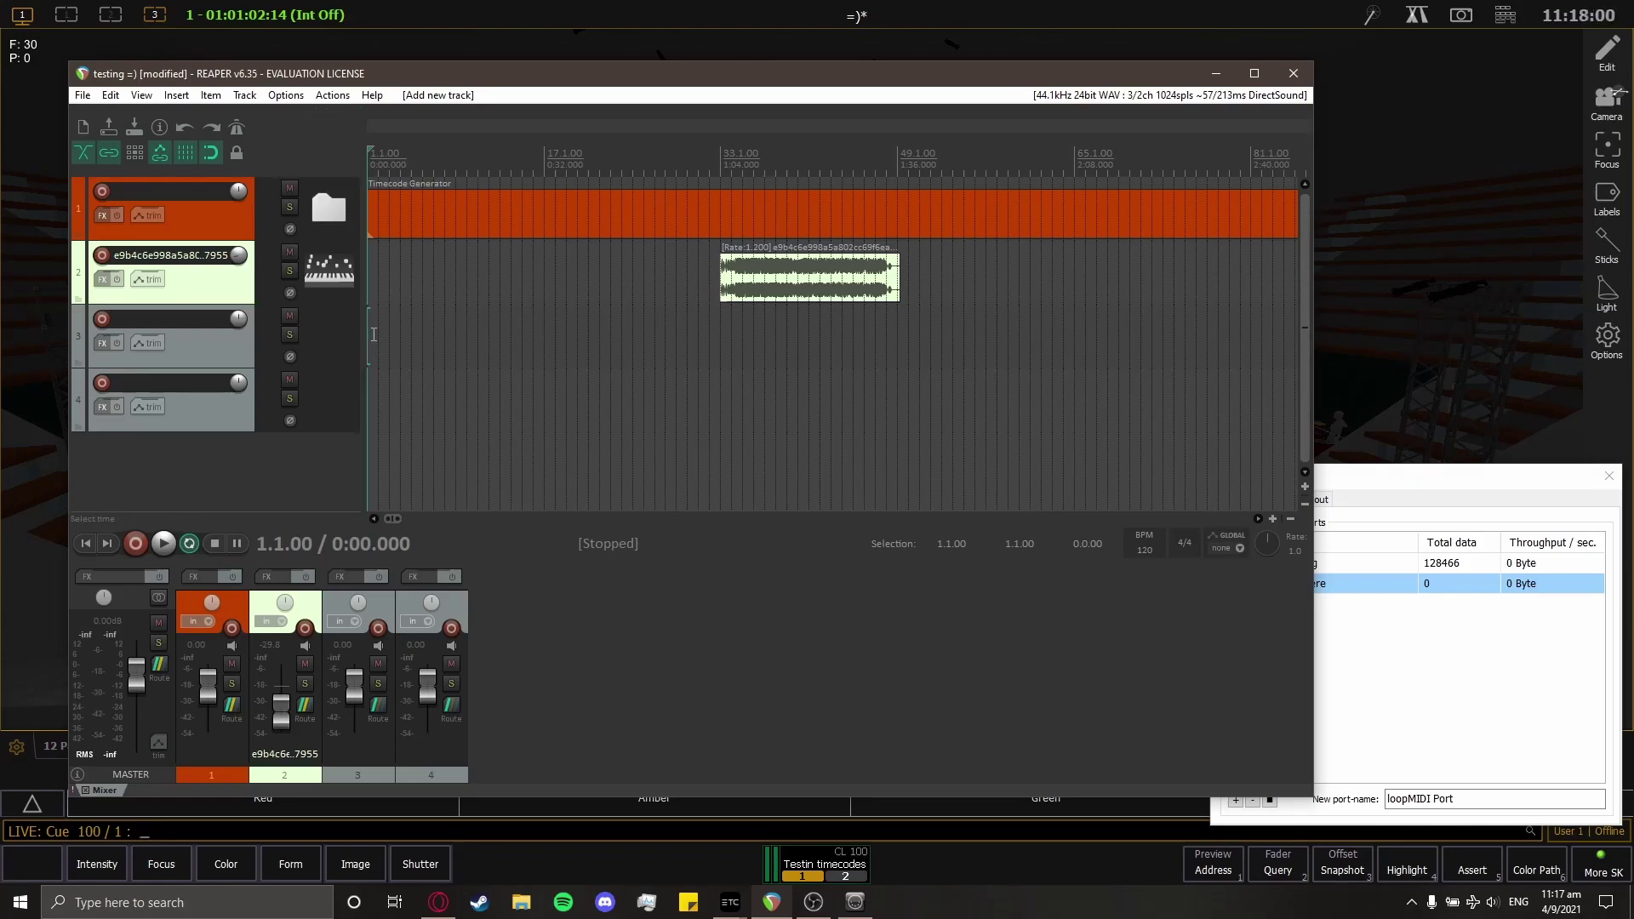
# Insert an SMPTE LTC/MTC Timecode Generator on track 3 and stretch it to 16 bars
pyautogui.click(345, 349)
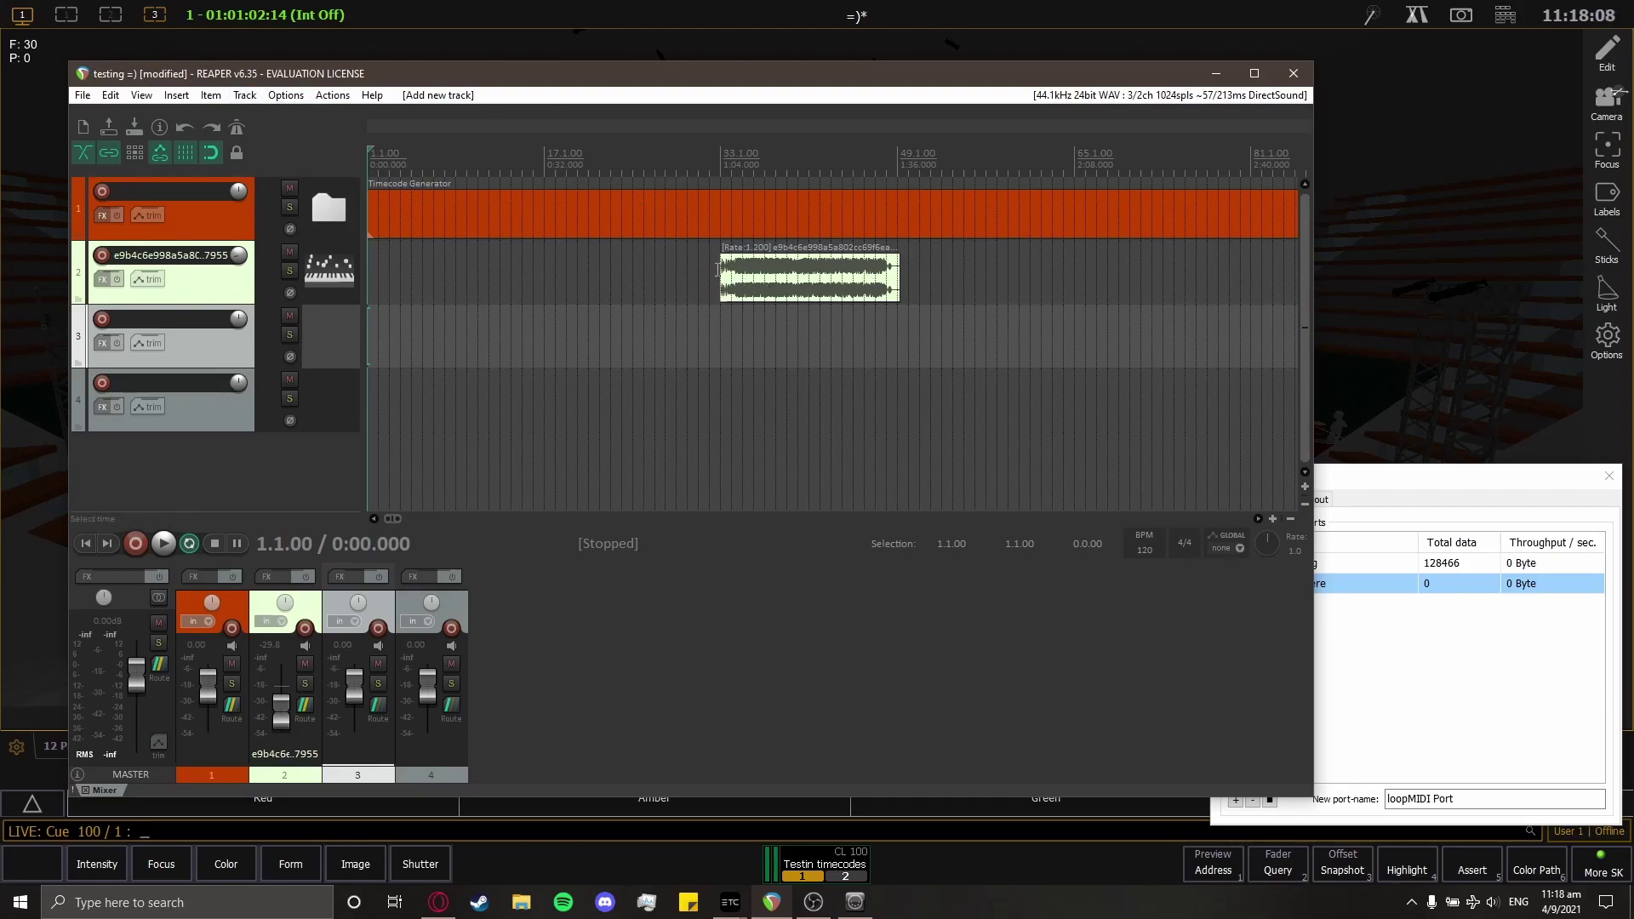
pyautogui.click(175, 97)
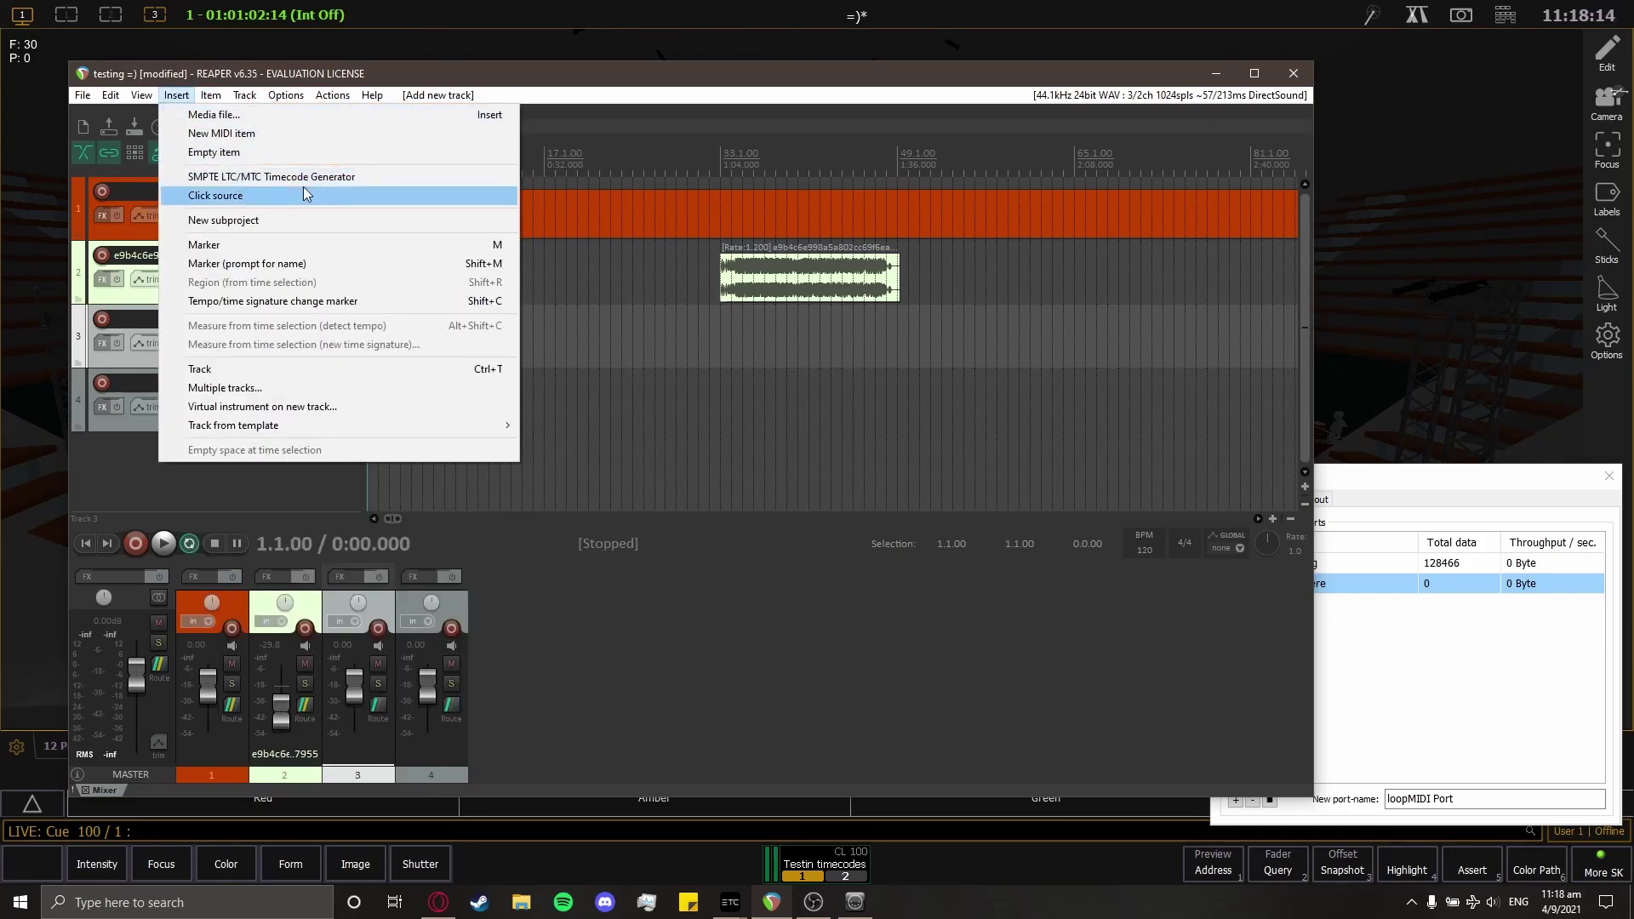
pyautogui.click(323, 179)
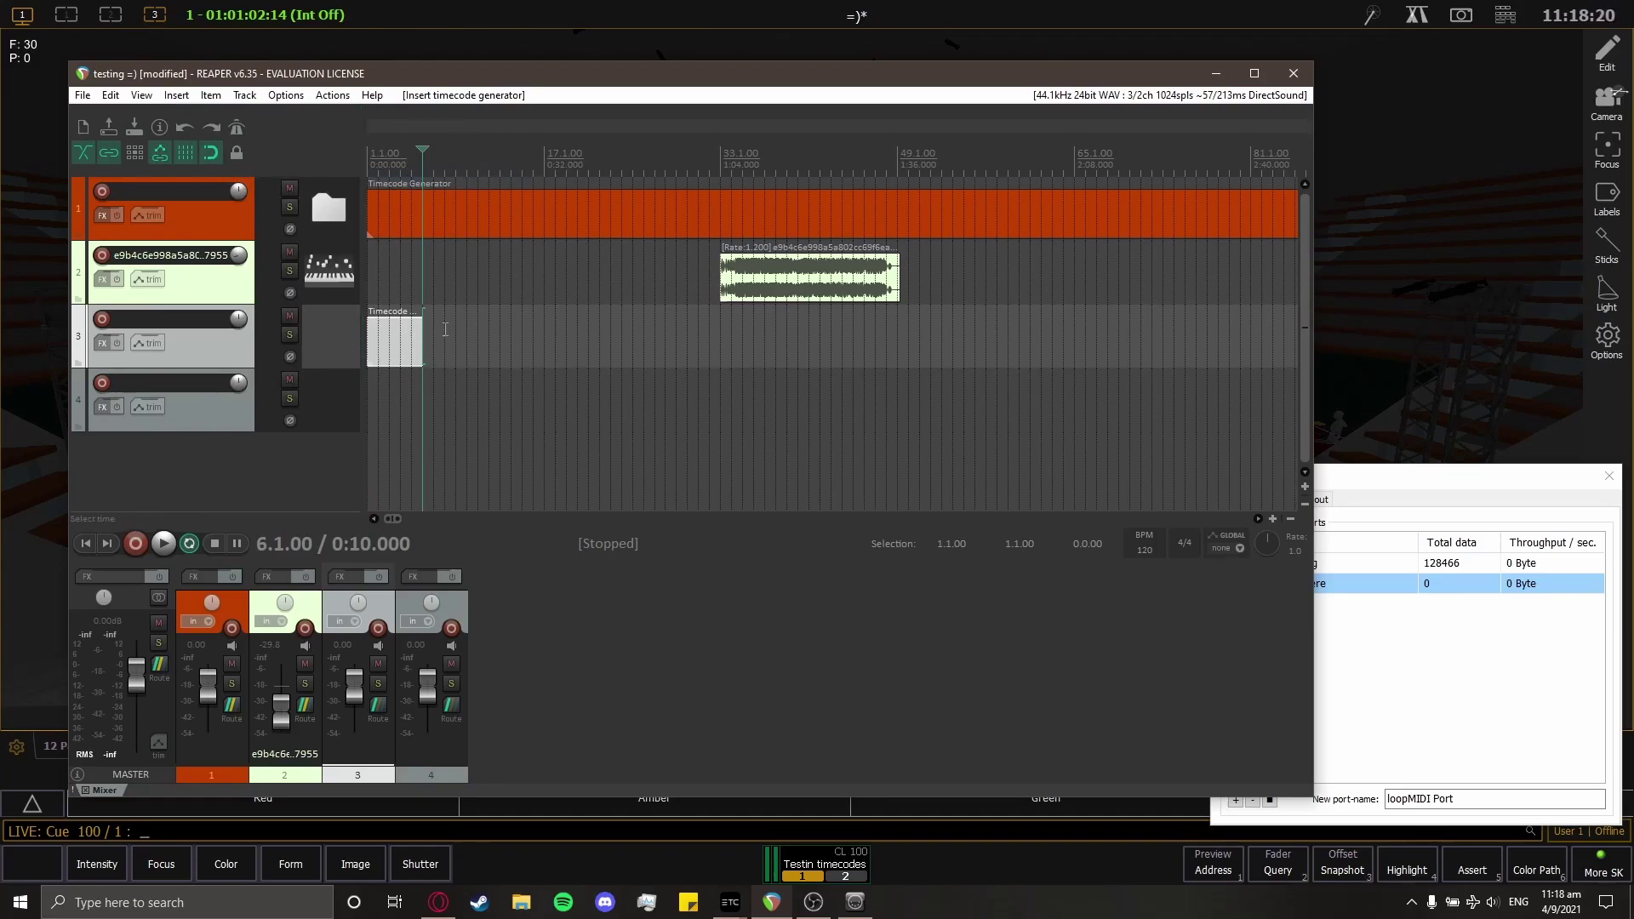
pyautogui.click(420, 347)
pyautogui.moveTo(421, 347); pyautogui.dragTo(686, 348)
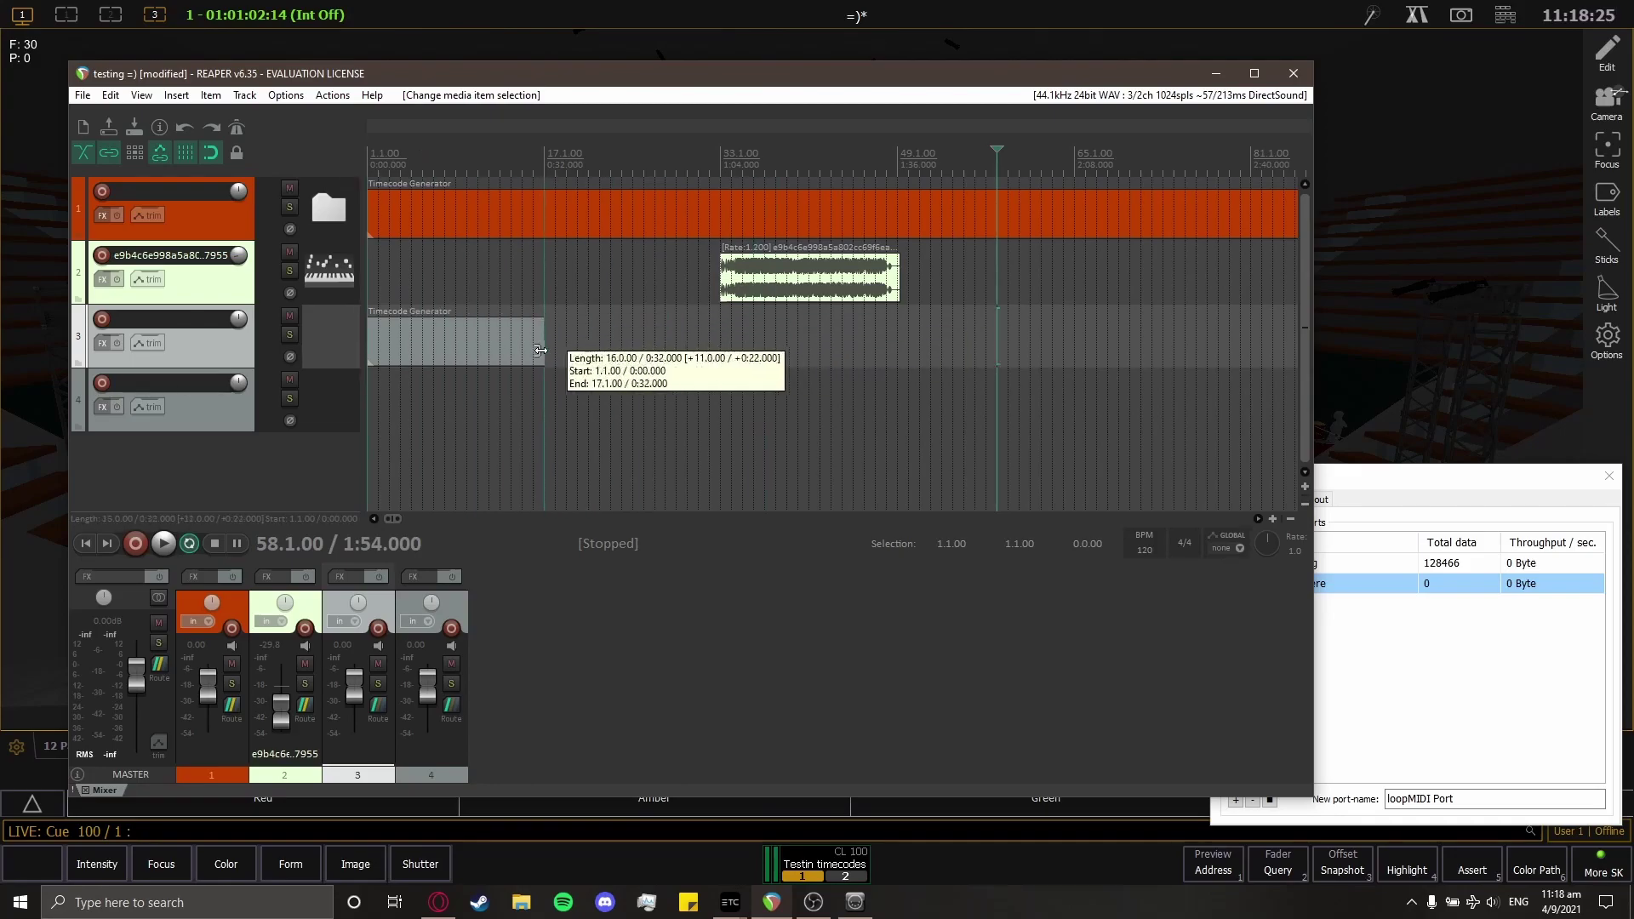
# Open the track 3 timecode item's properties (length 00:00:58:00) and its SMPTE Generator settings
pyautogui.rightClick(529, 345)
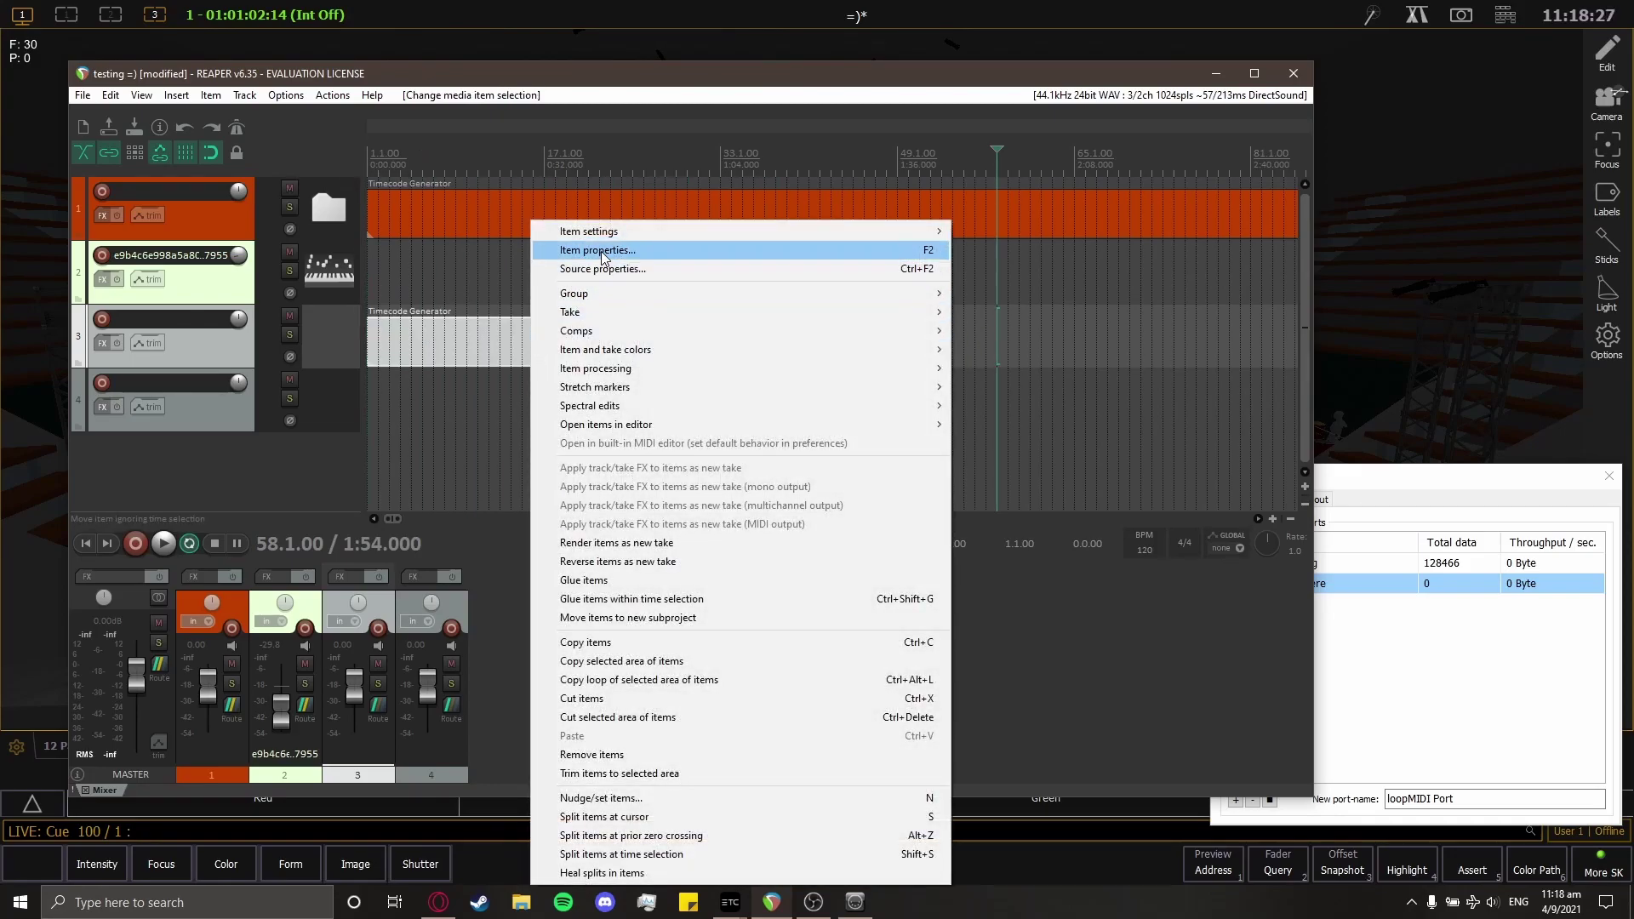
pyautogui.click(601, 251)
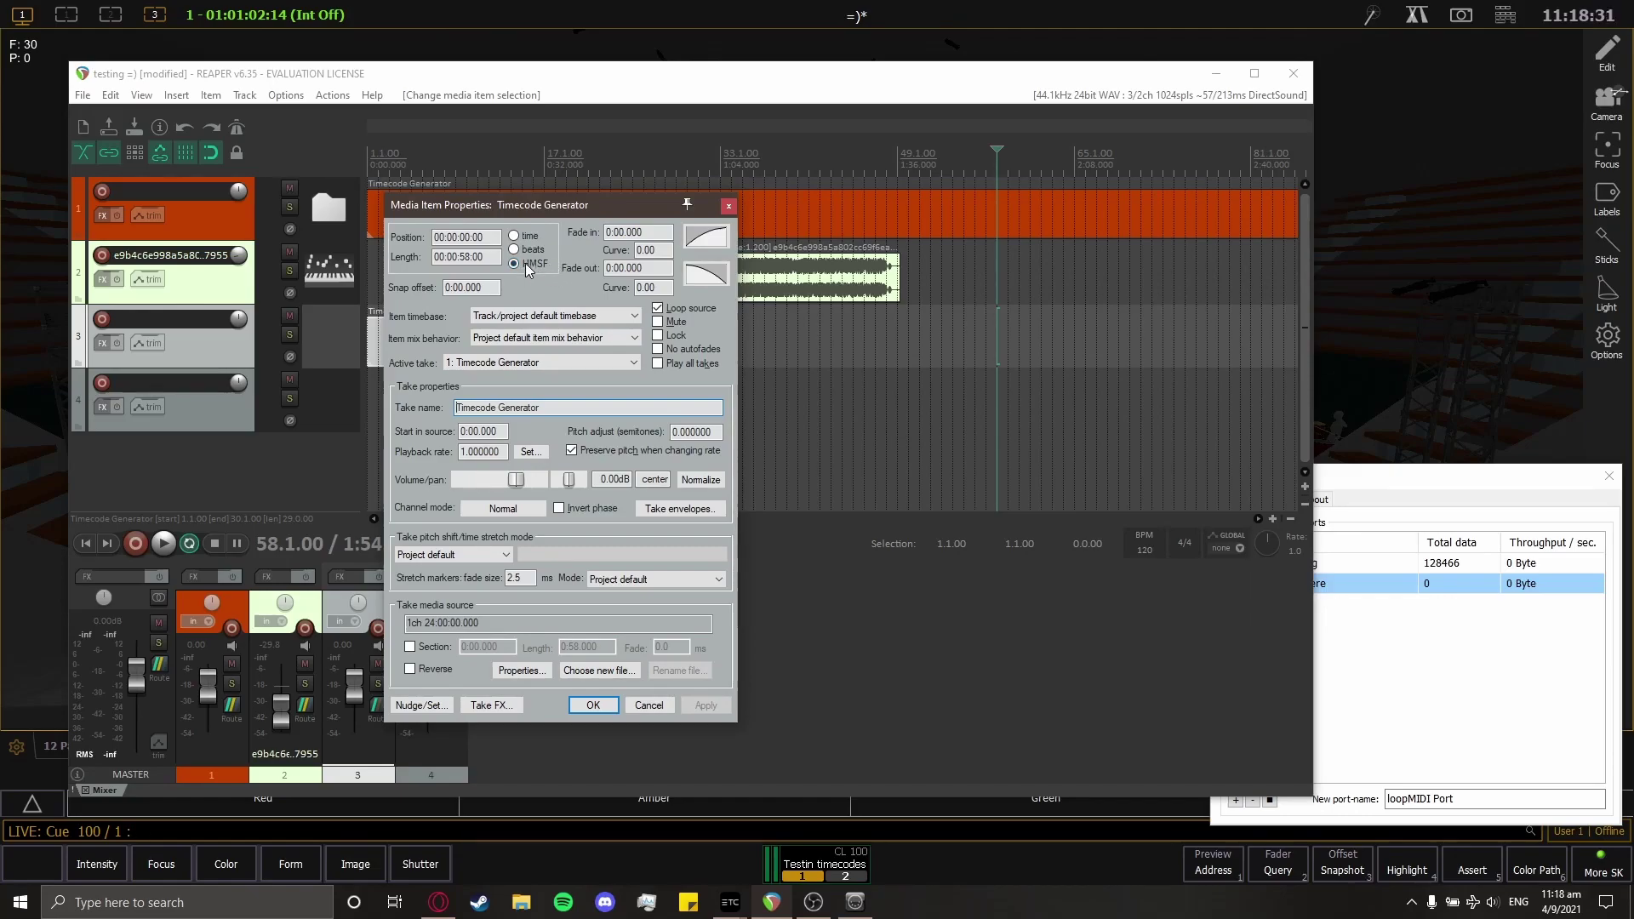
pyautogui.doubleClick(464, 257)
pyautogui.click(435, 257)
pyautogui.click(537, 673)
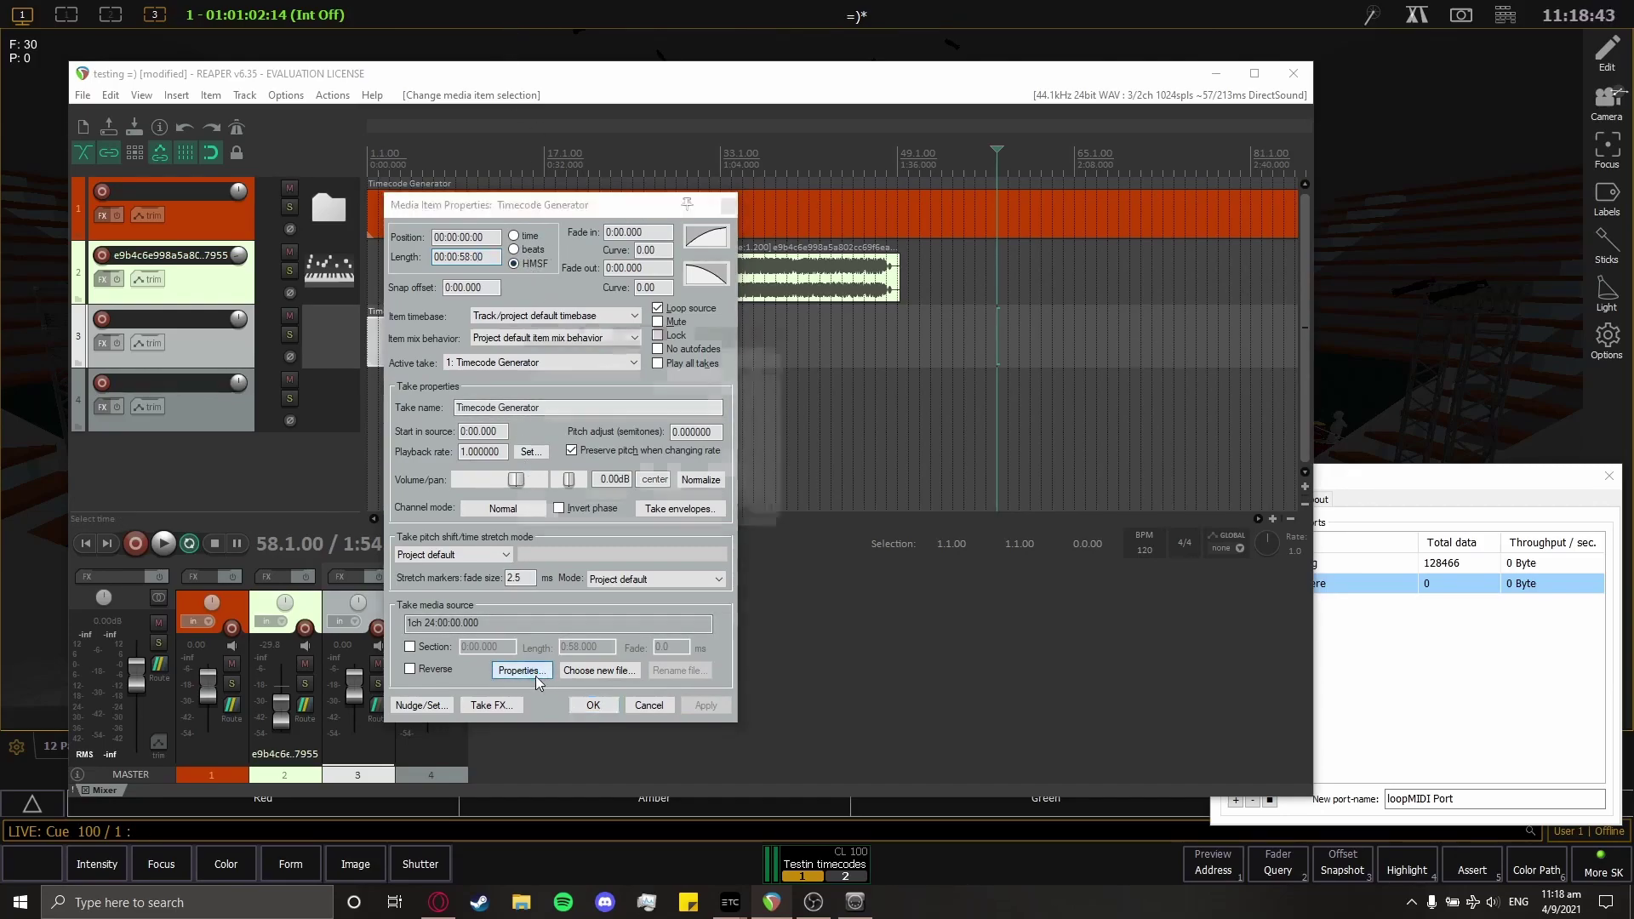
# Set the generator to Send MIDI (MTC) at 30.00 fps, starting at 00:59:30:00, and apply
pyautogui.moveTo(634, 343); pyautogui.dragTo(845, 333)
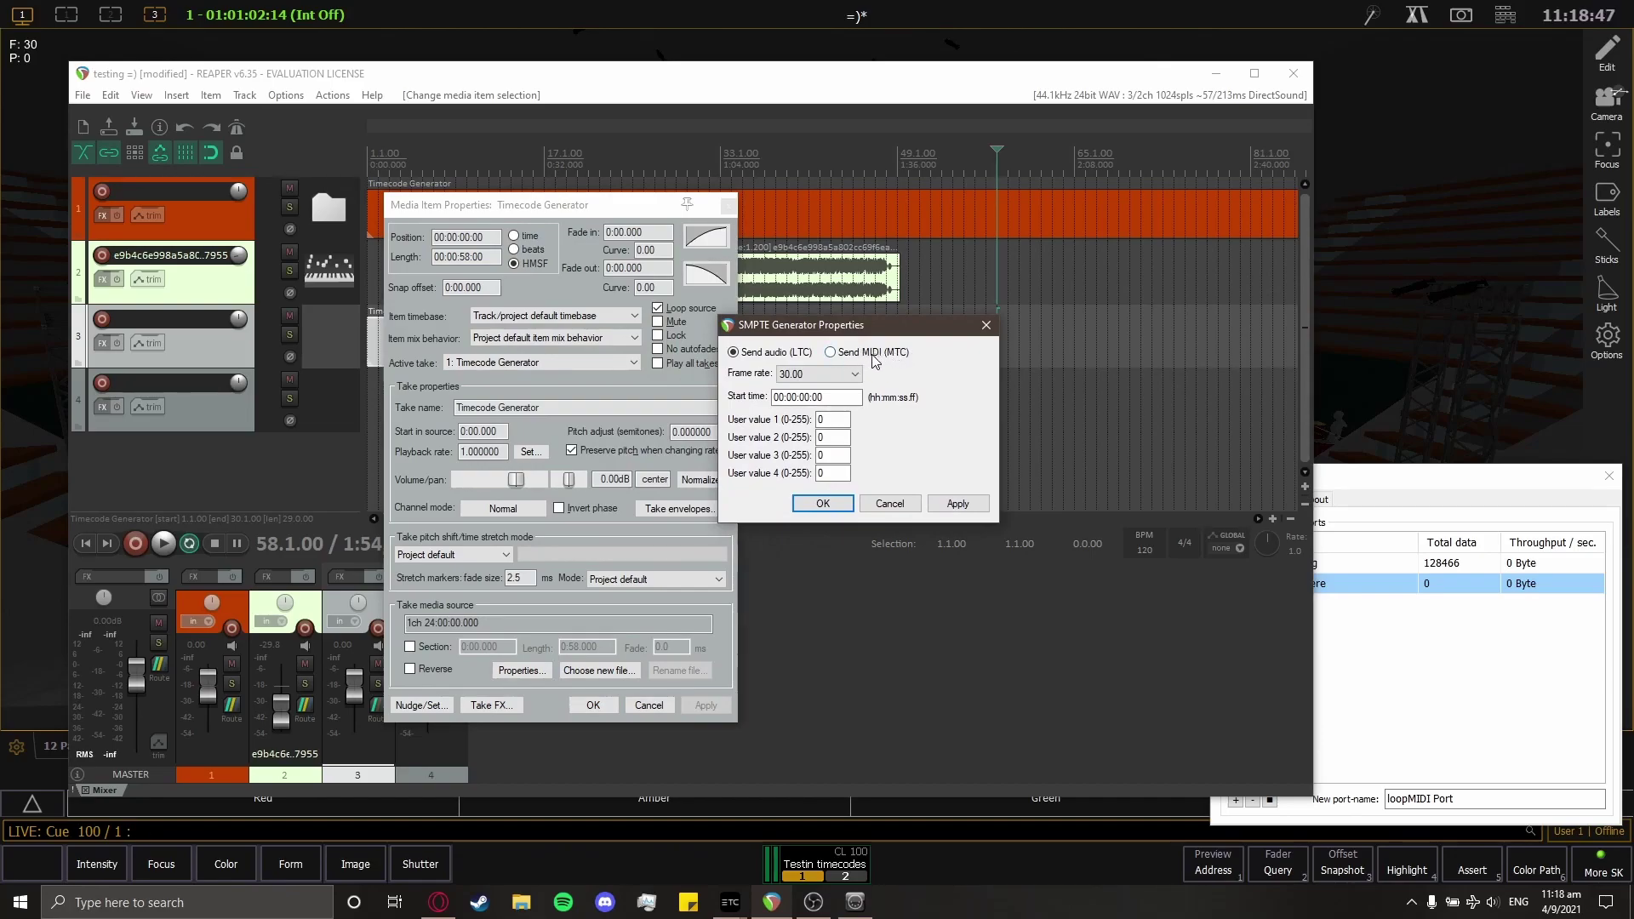
pyautogui.click(842, 358)
pyautogui.click(797, 380)
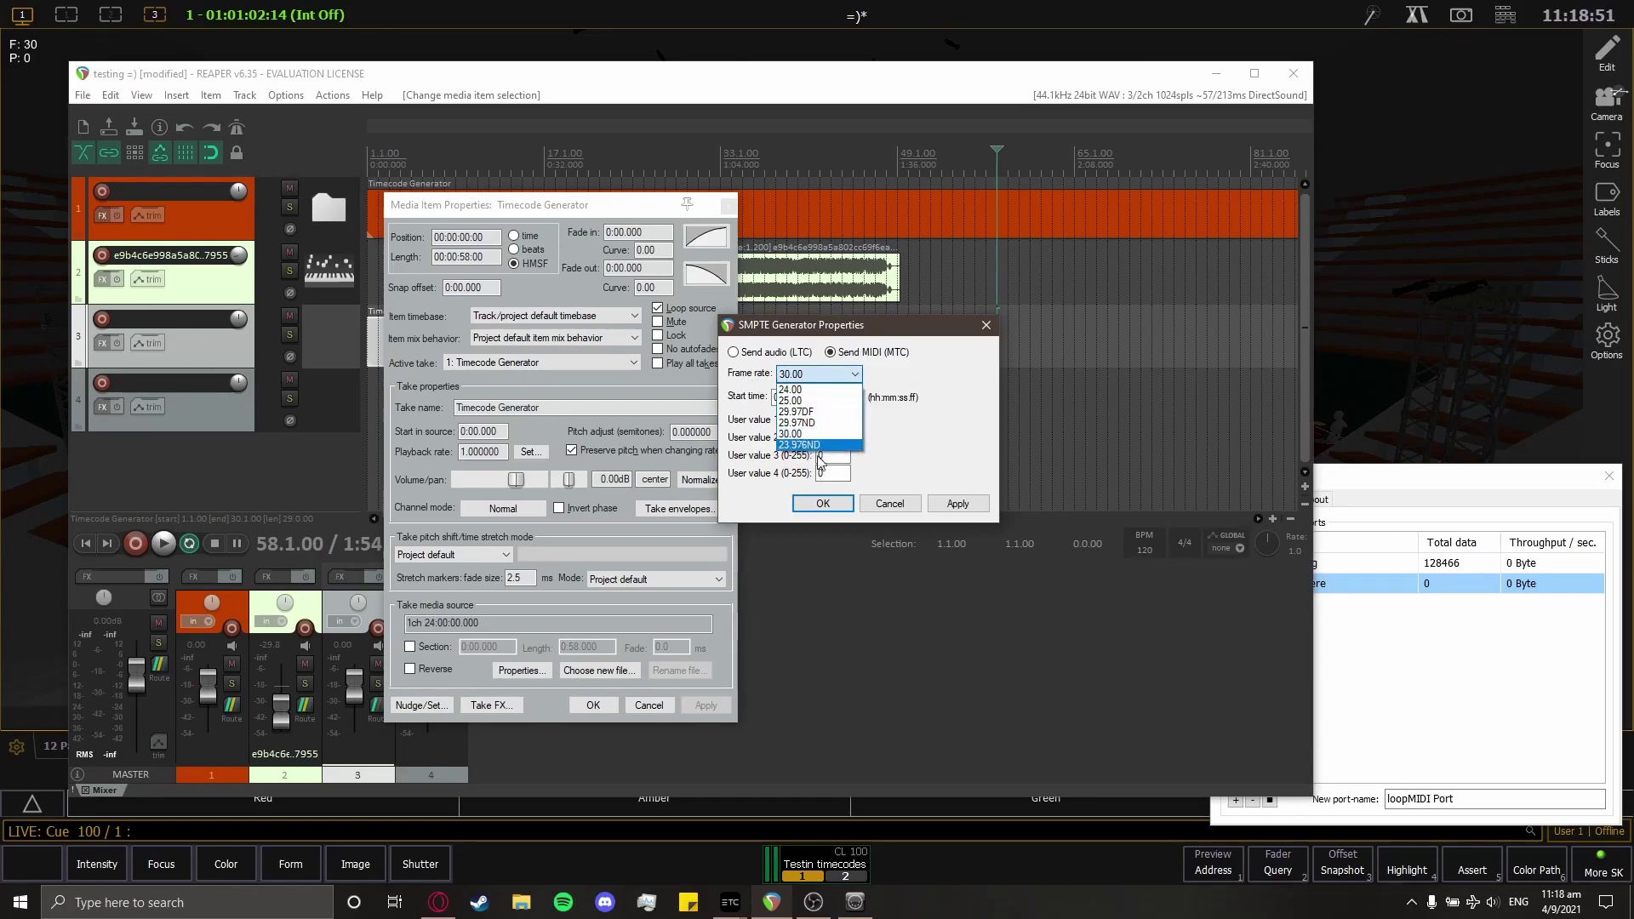
pyautogui.click(832, 376)
pyautogui.doubleClick(817, 398)
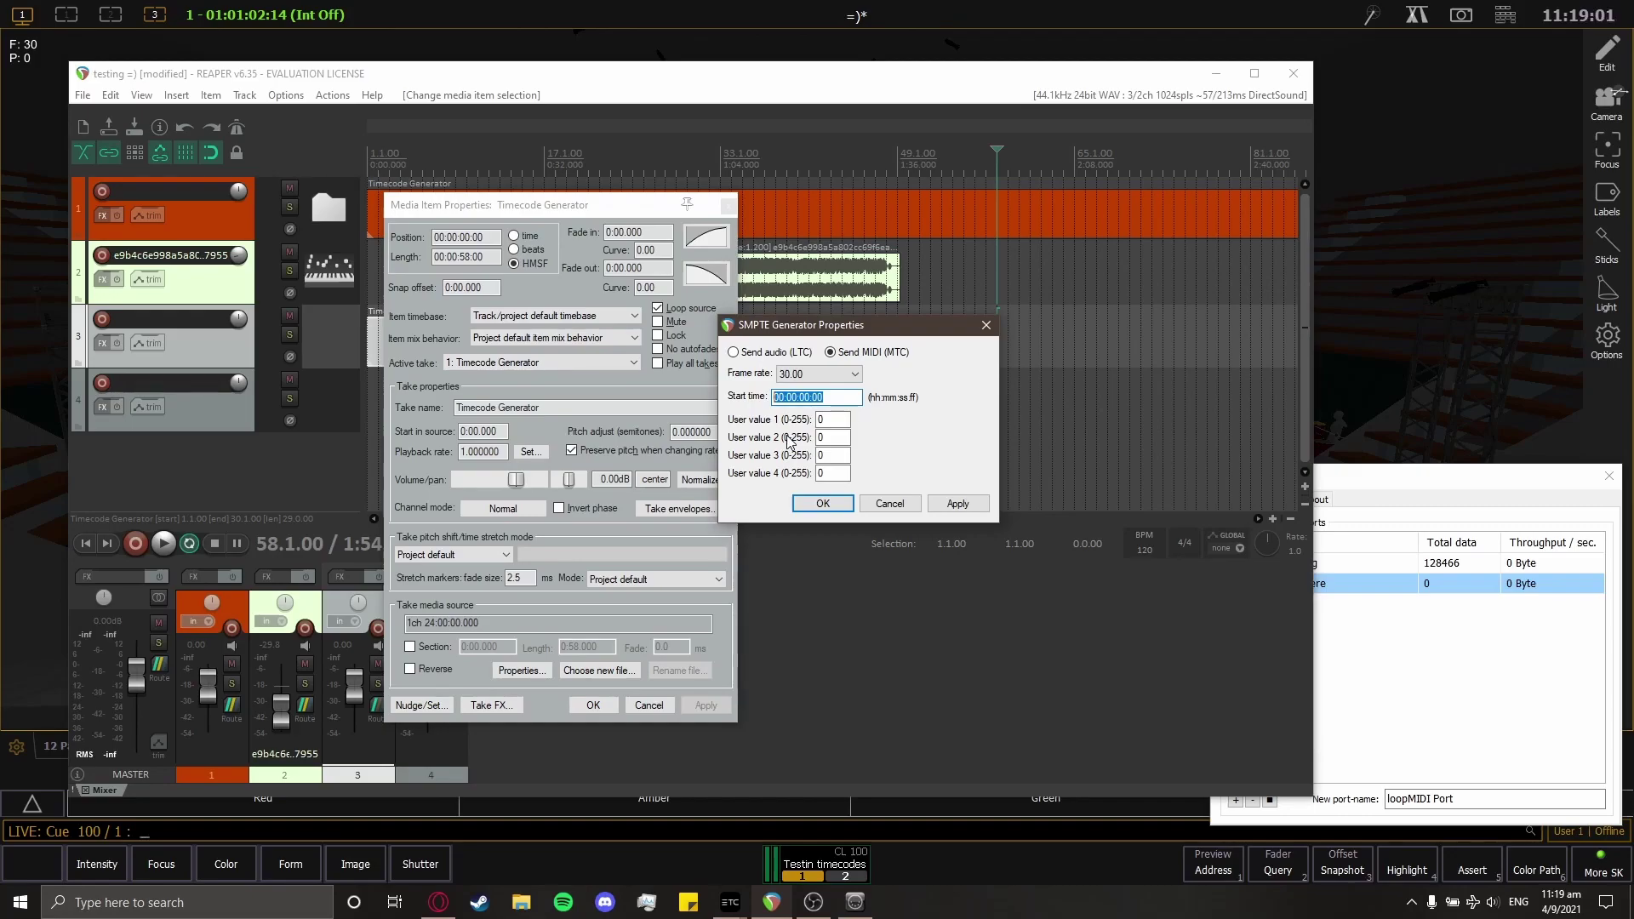
pyautogui.click(817, 396)
pyautogui.write('55')
pyautogui.click(957, 503)
pyautogui.click(824, 503)
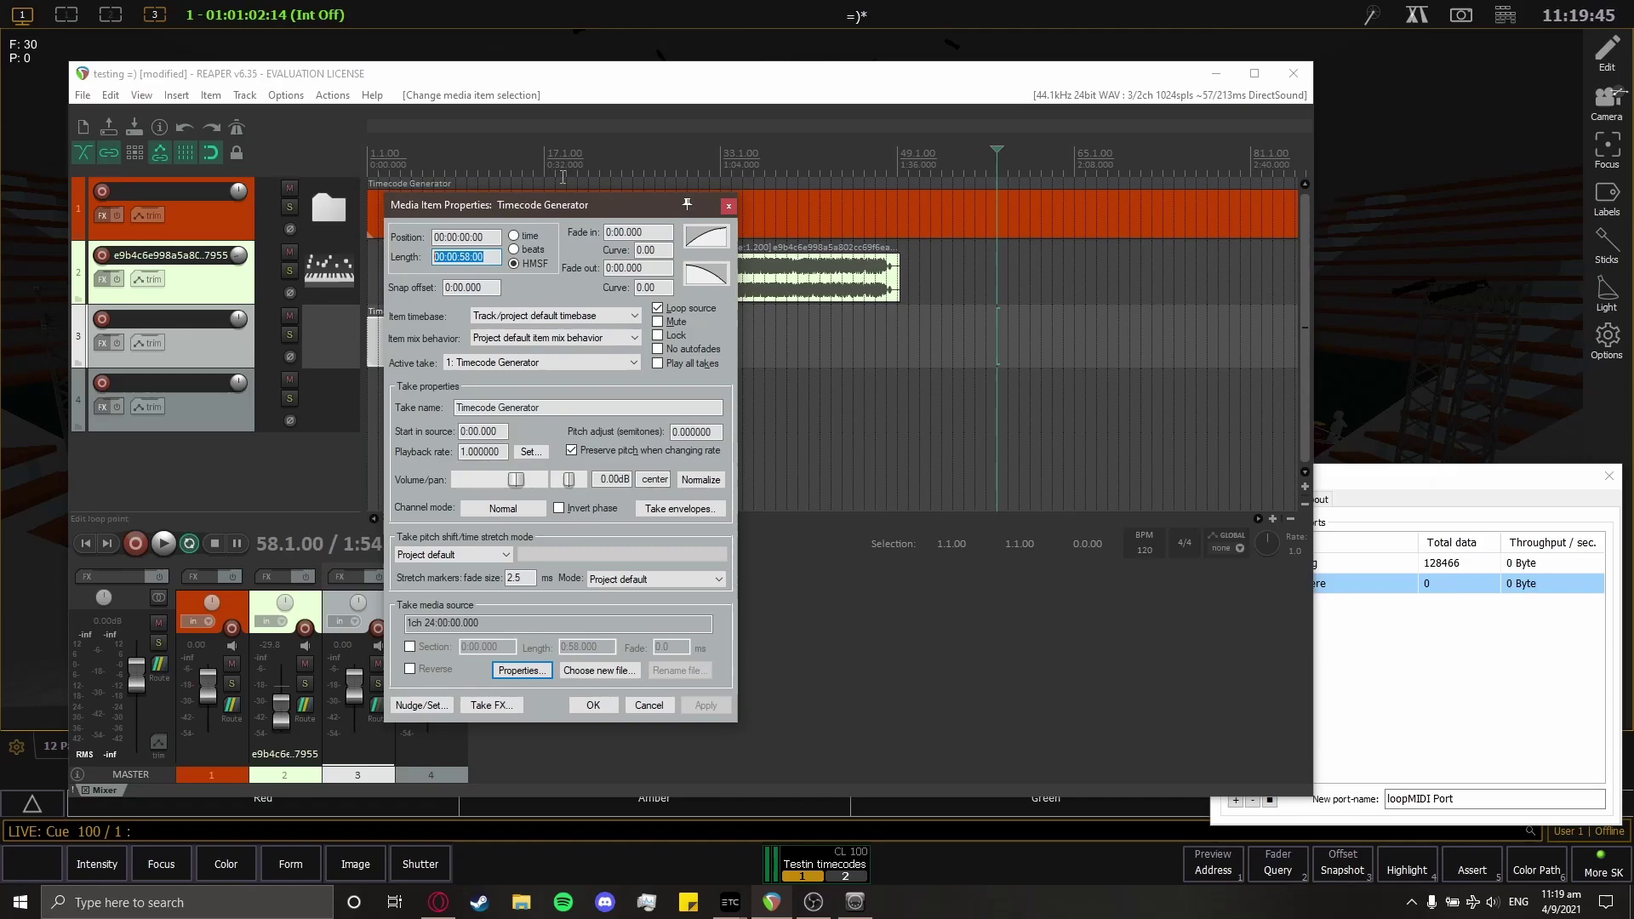
# Close the item properties and delete the timecode item on track 3
pyautogui.click(593, 706)
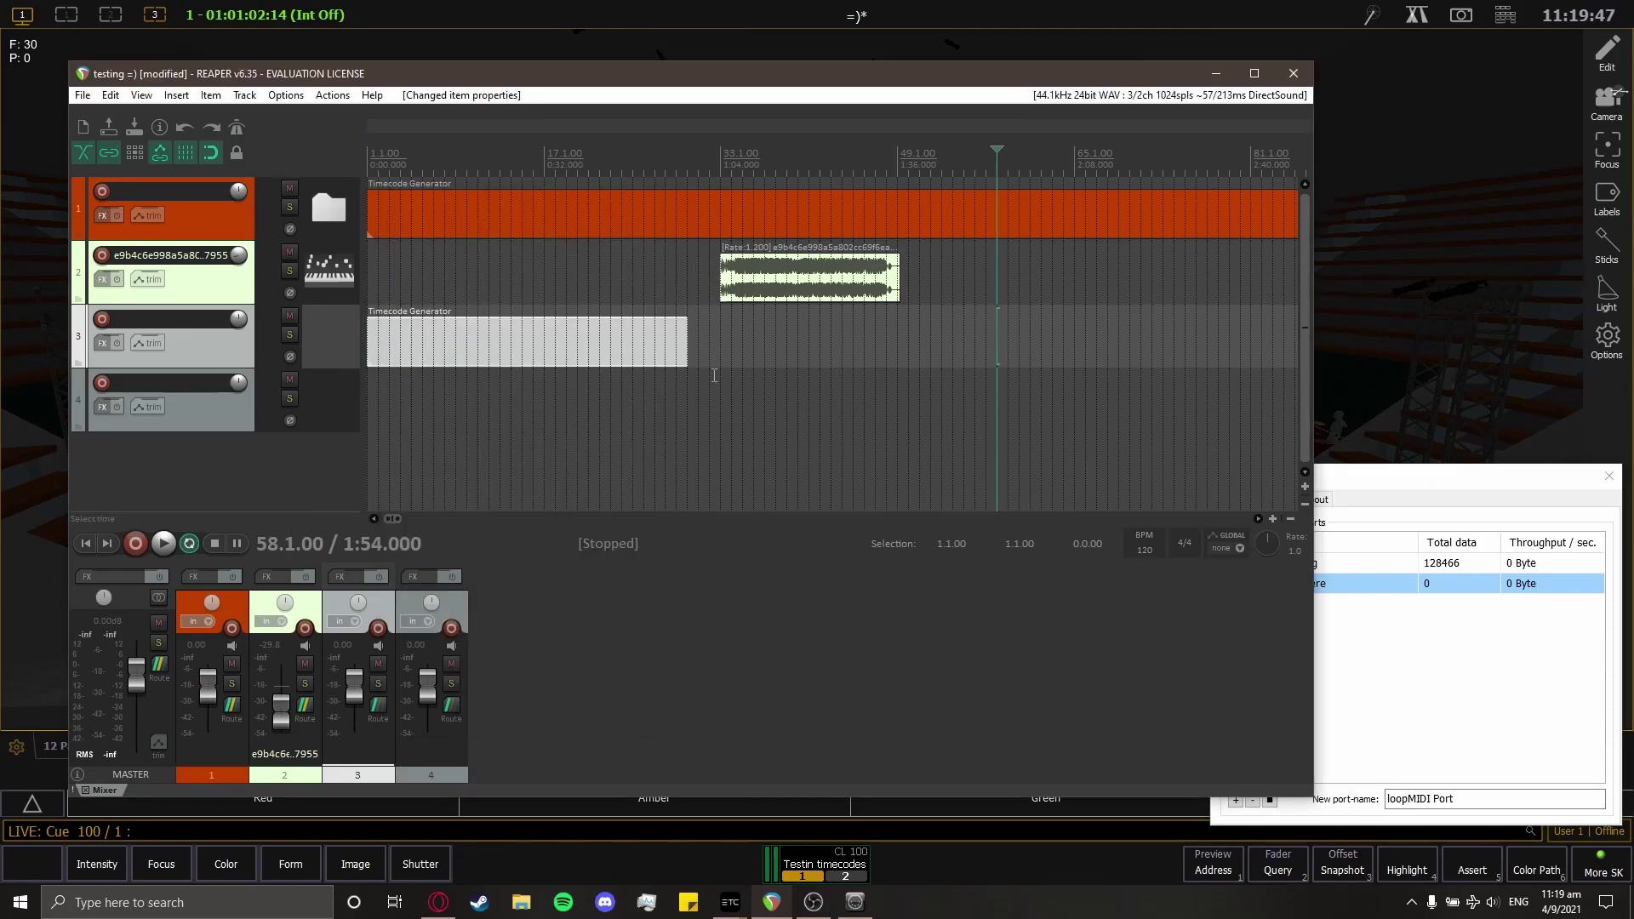
pyautogui.click(677, 356)
pyautogui.click(619, 355)
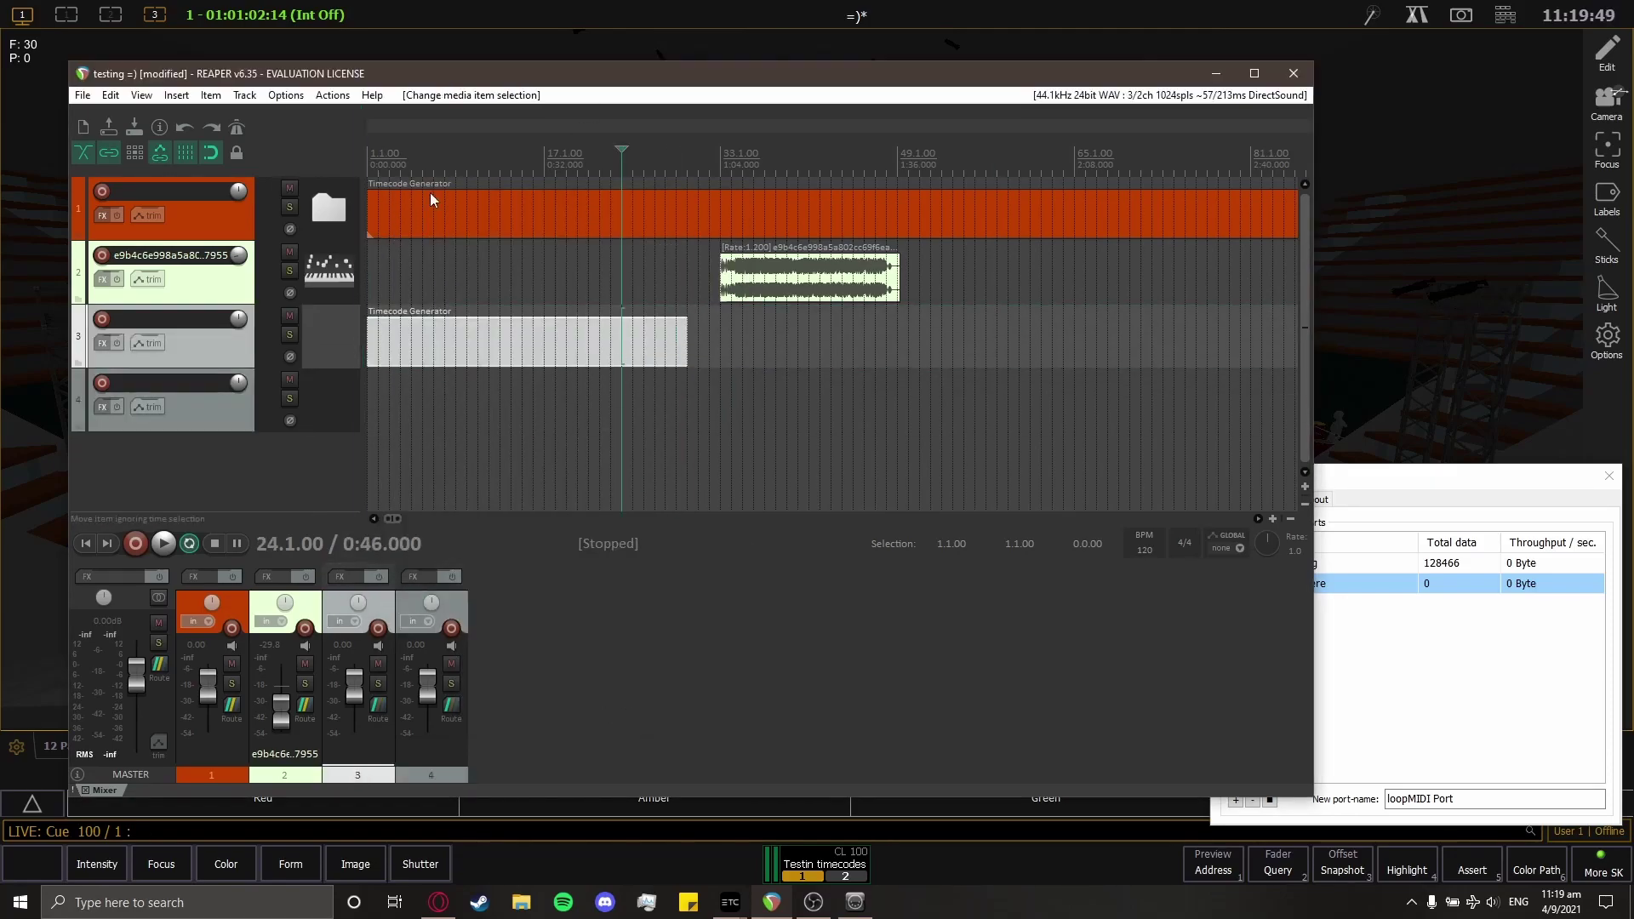
pyautogui.press('Delete')
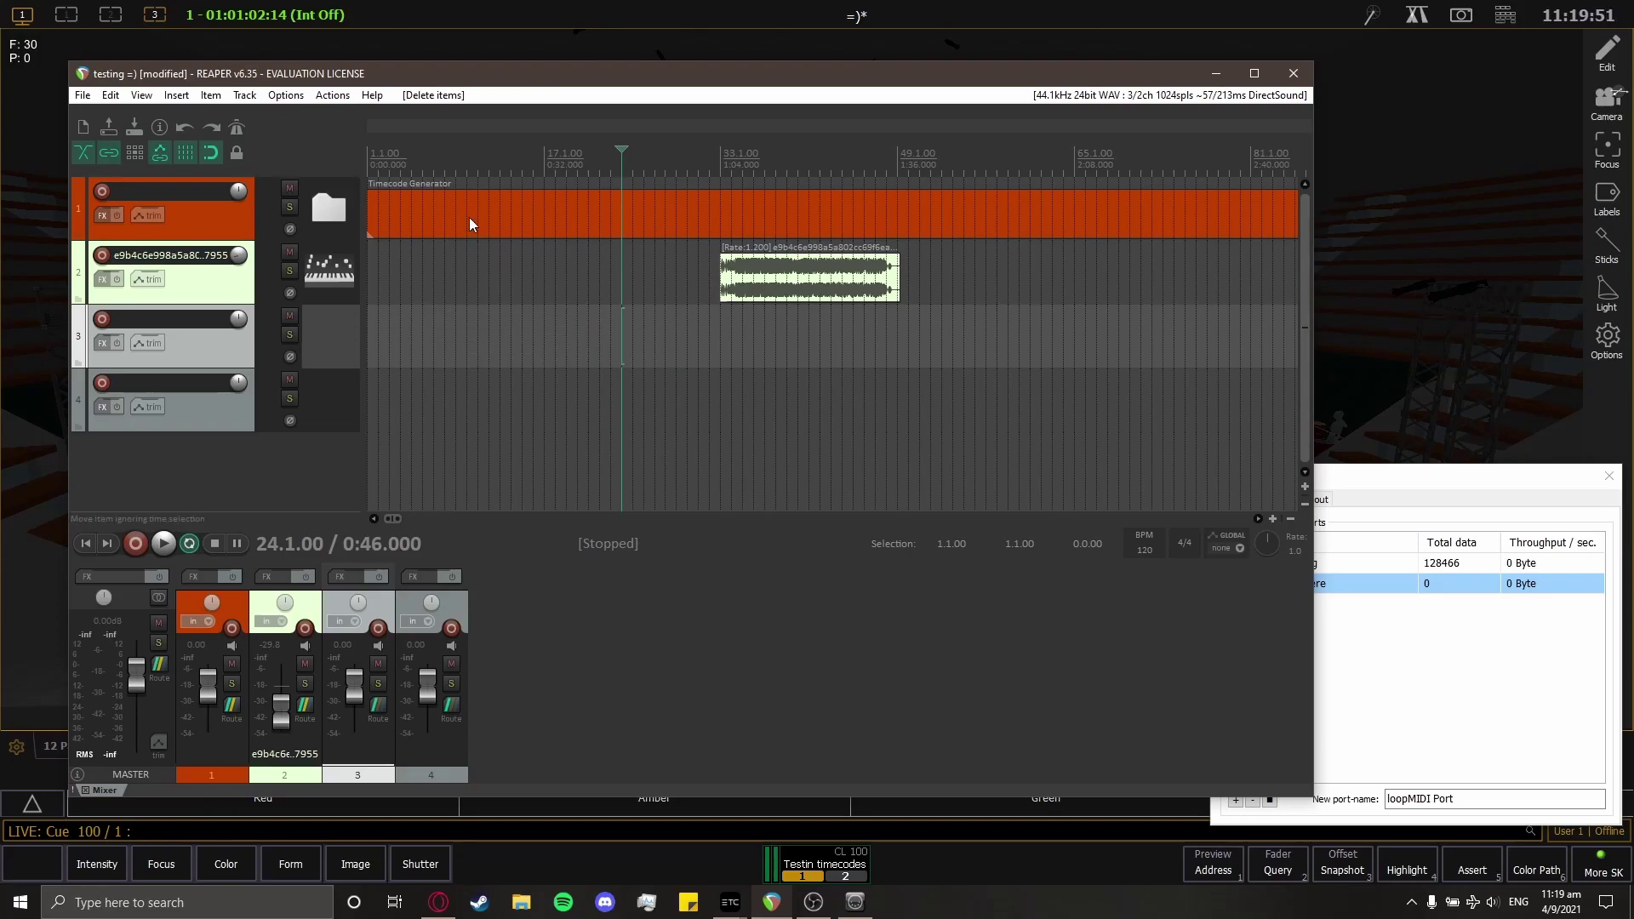
# Select track 1's Timecode Generator item and bring up track 1's context menu
pyautogui.click(467, 217)
pyautogui.click(654, 331)
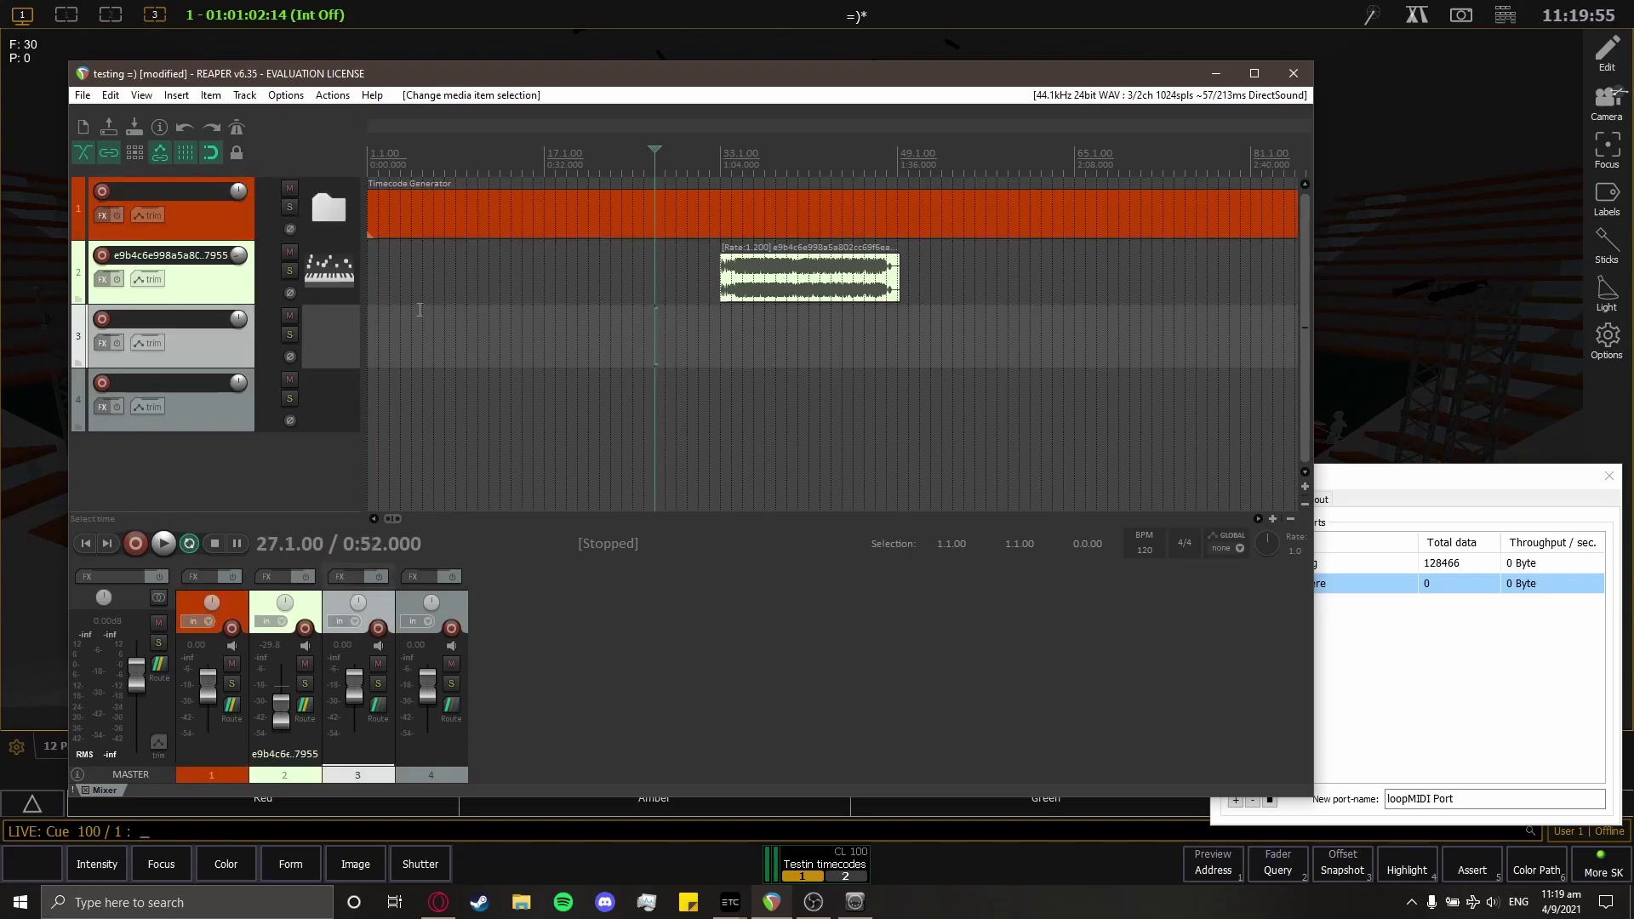
pyautogui.click(207, 227)
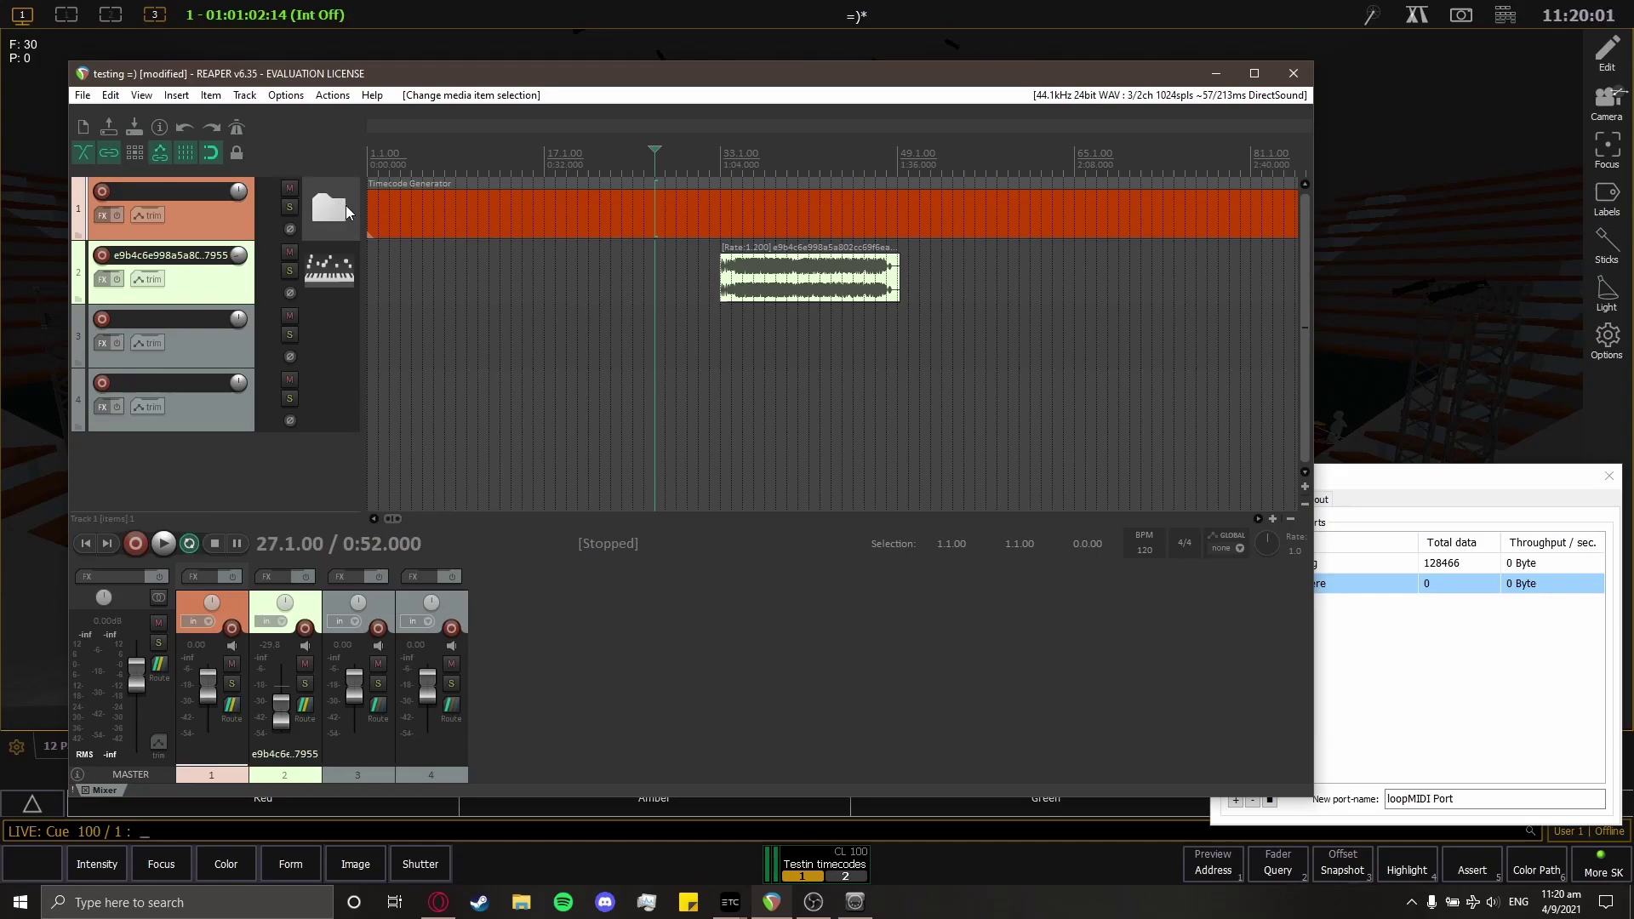
pyautogui.rightClick(206, 228)
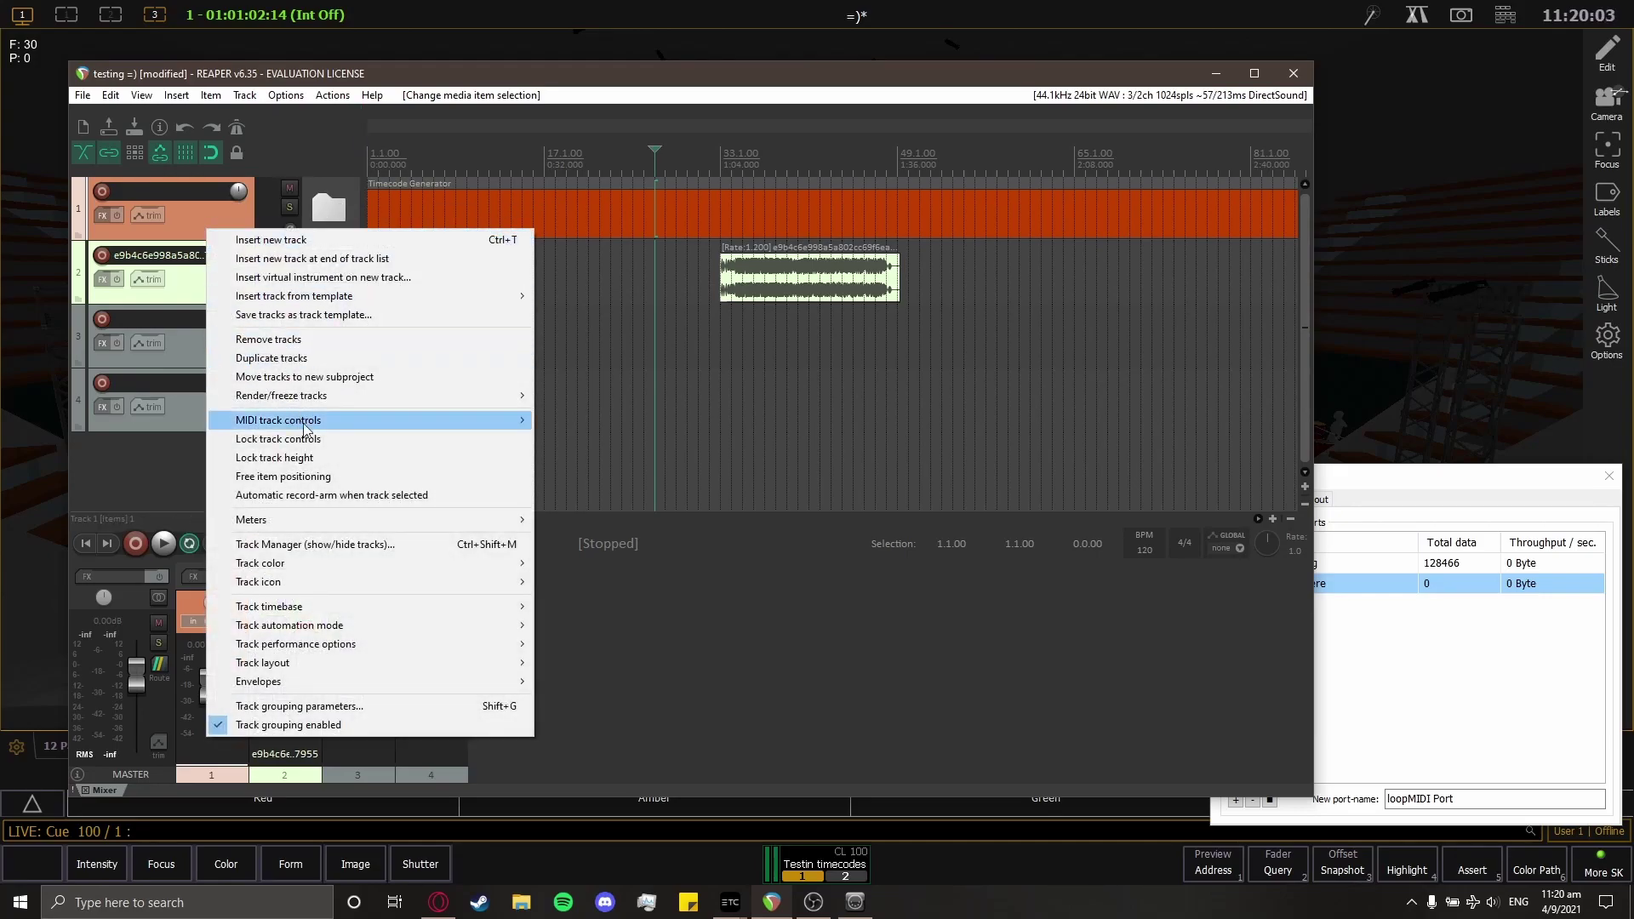
pyautogui.moveTo(324, 586)
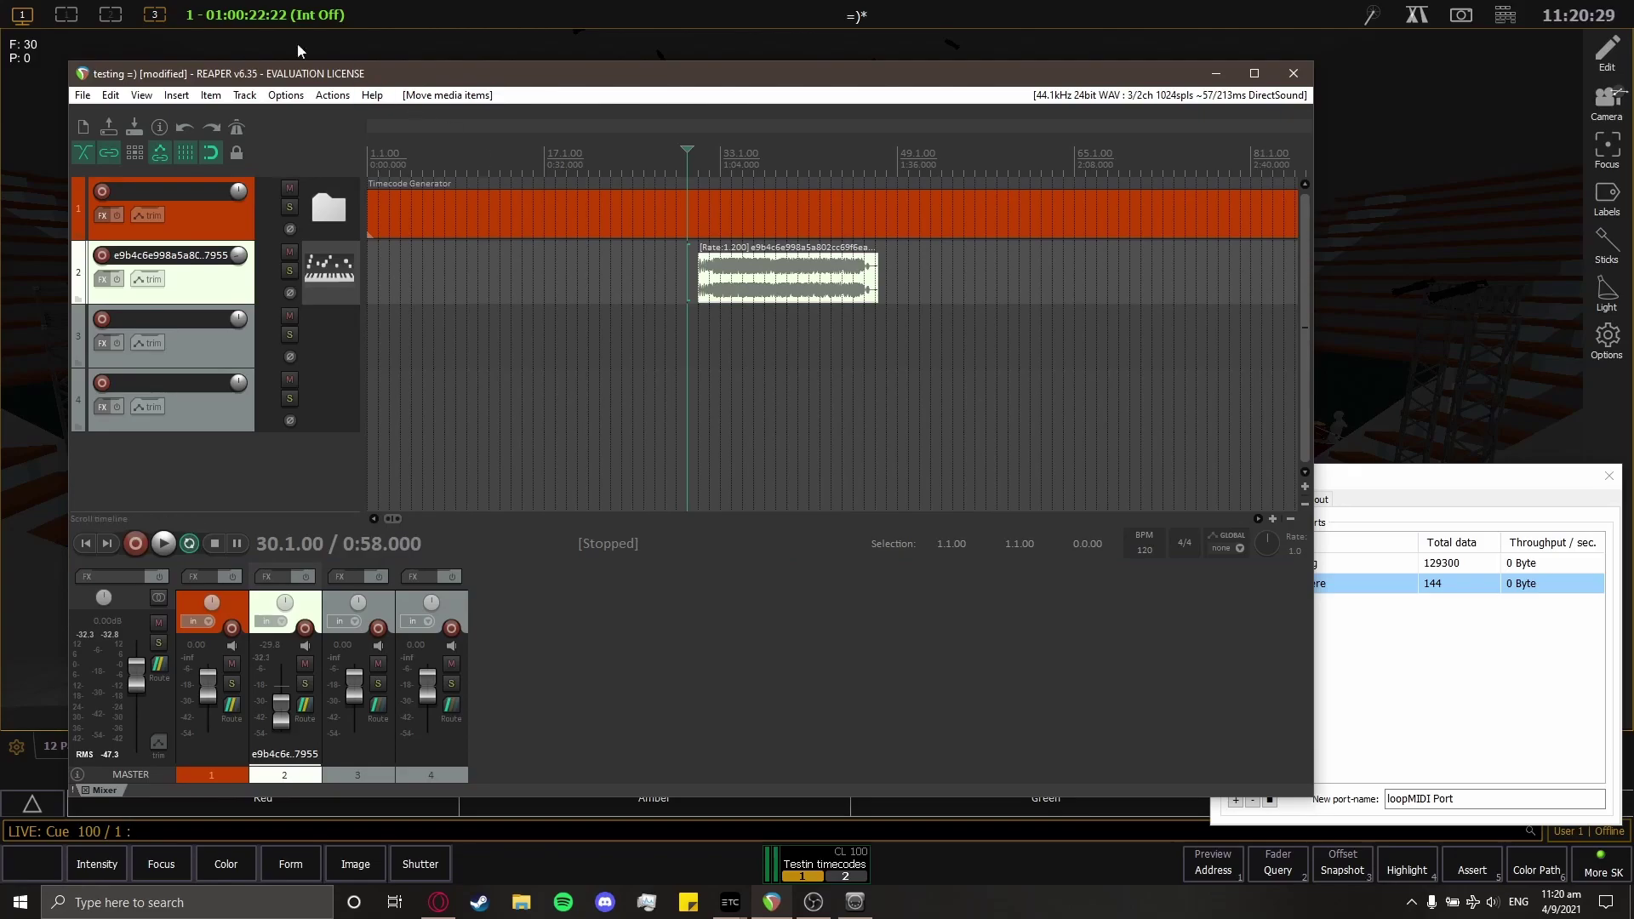
# Open Preferences to Audio > MIDI Devices and select the 'add somthing here' input
pyautogui.click(285, 96)
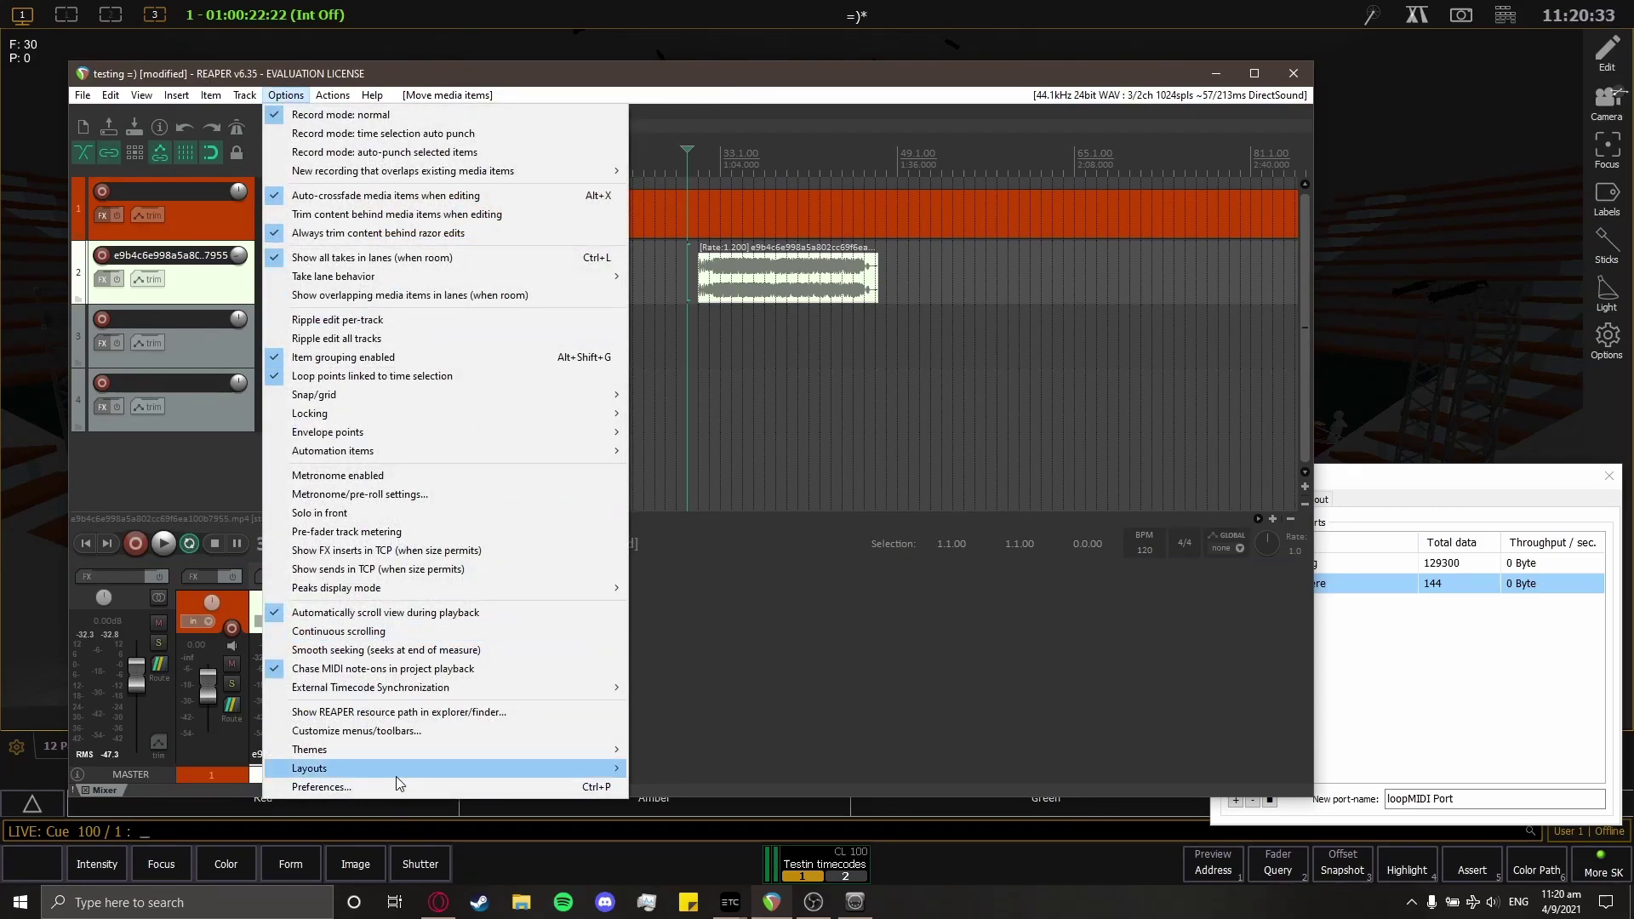
pyautogui.click(375, 785)
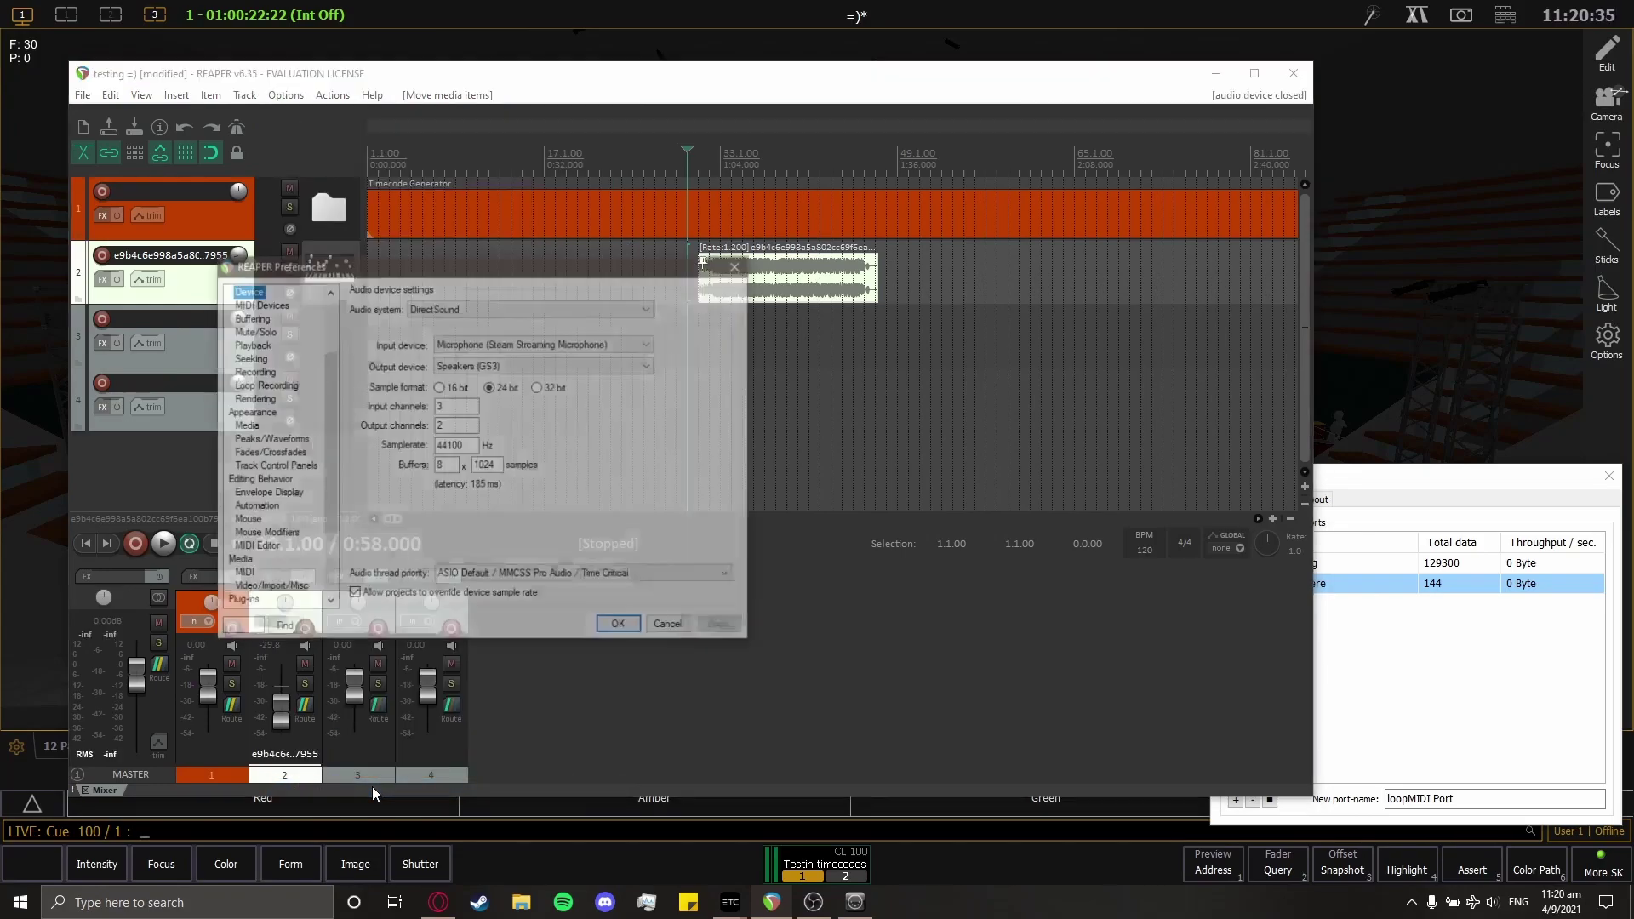
pyautogui.scroll(3, 277, 351)
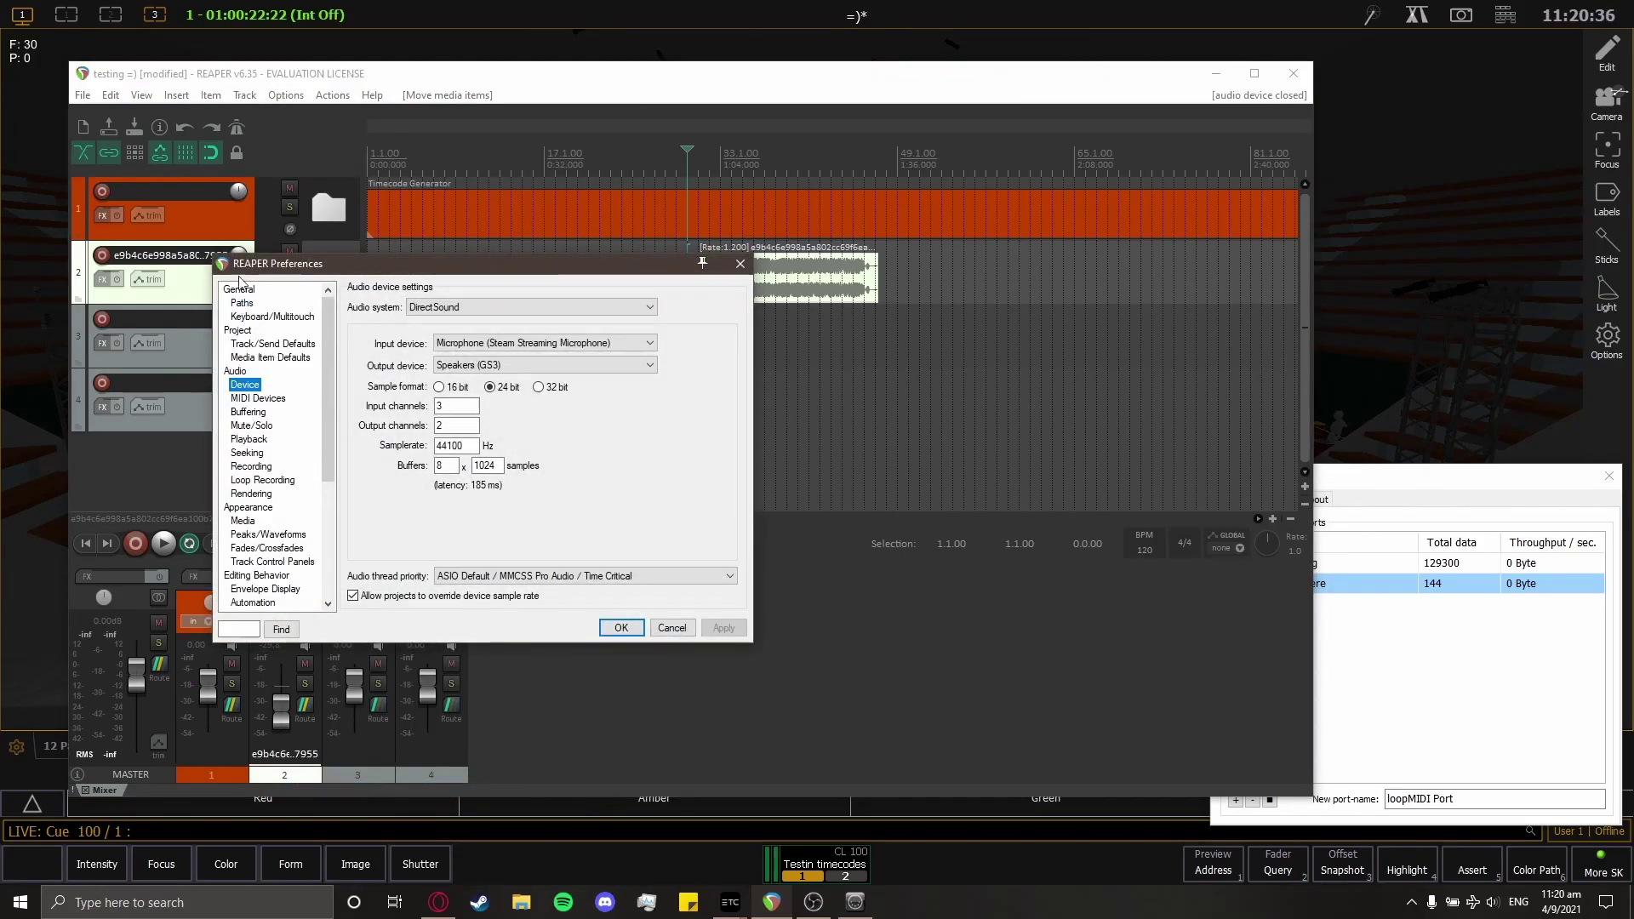
pyautogui.click(258, 398)
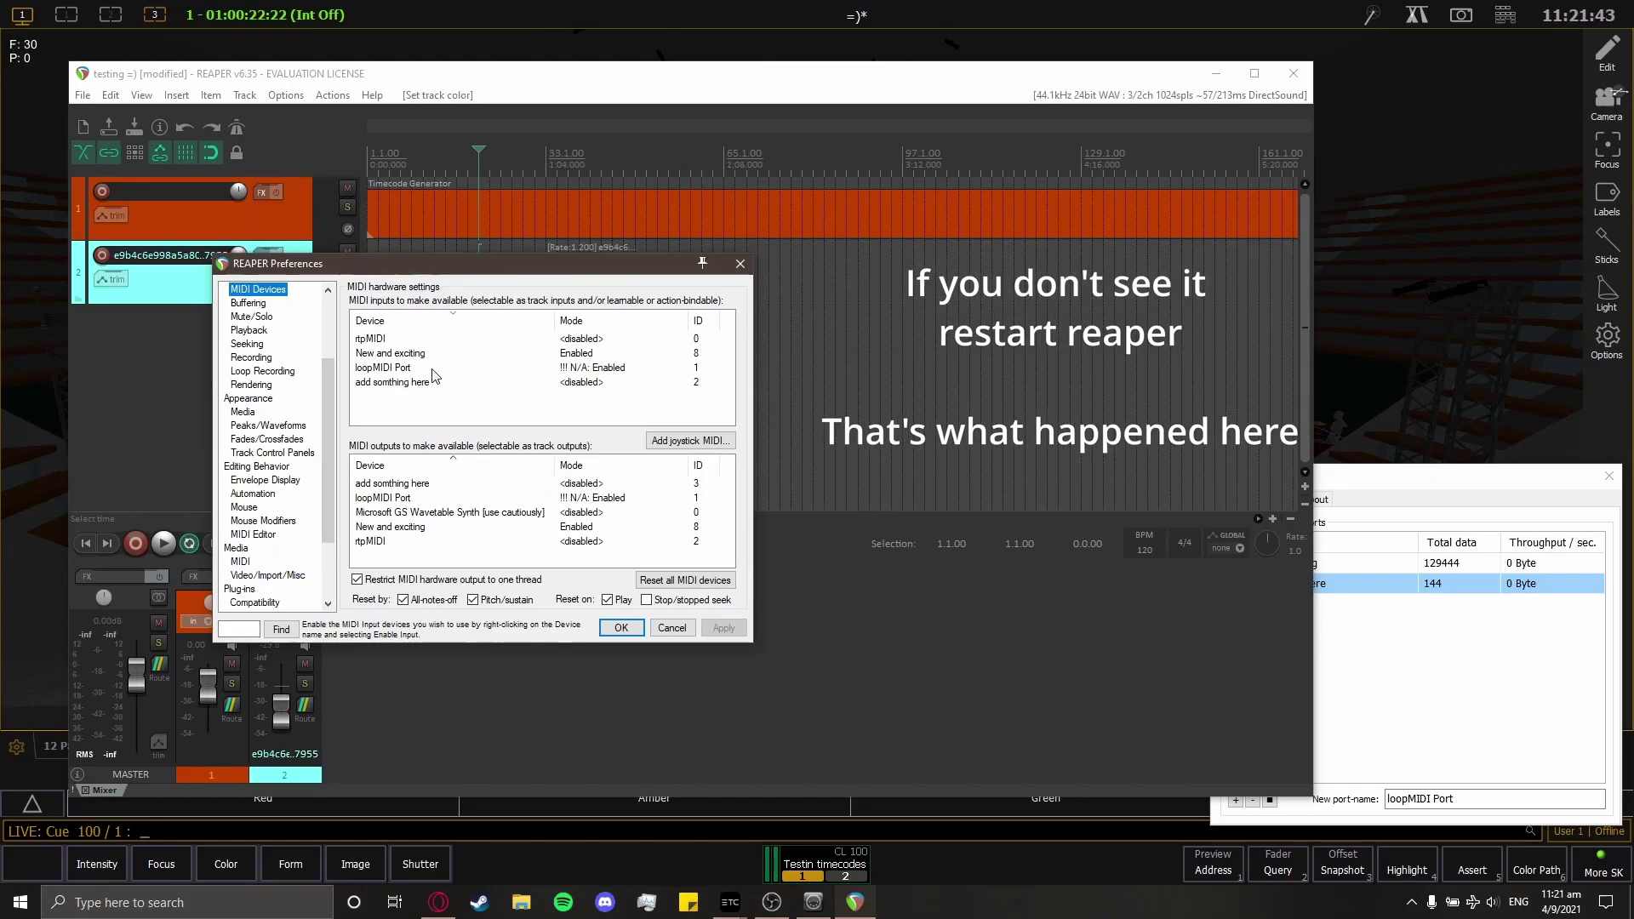
pyautogui.click(430, 369)
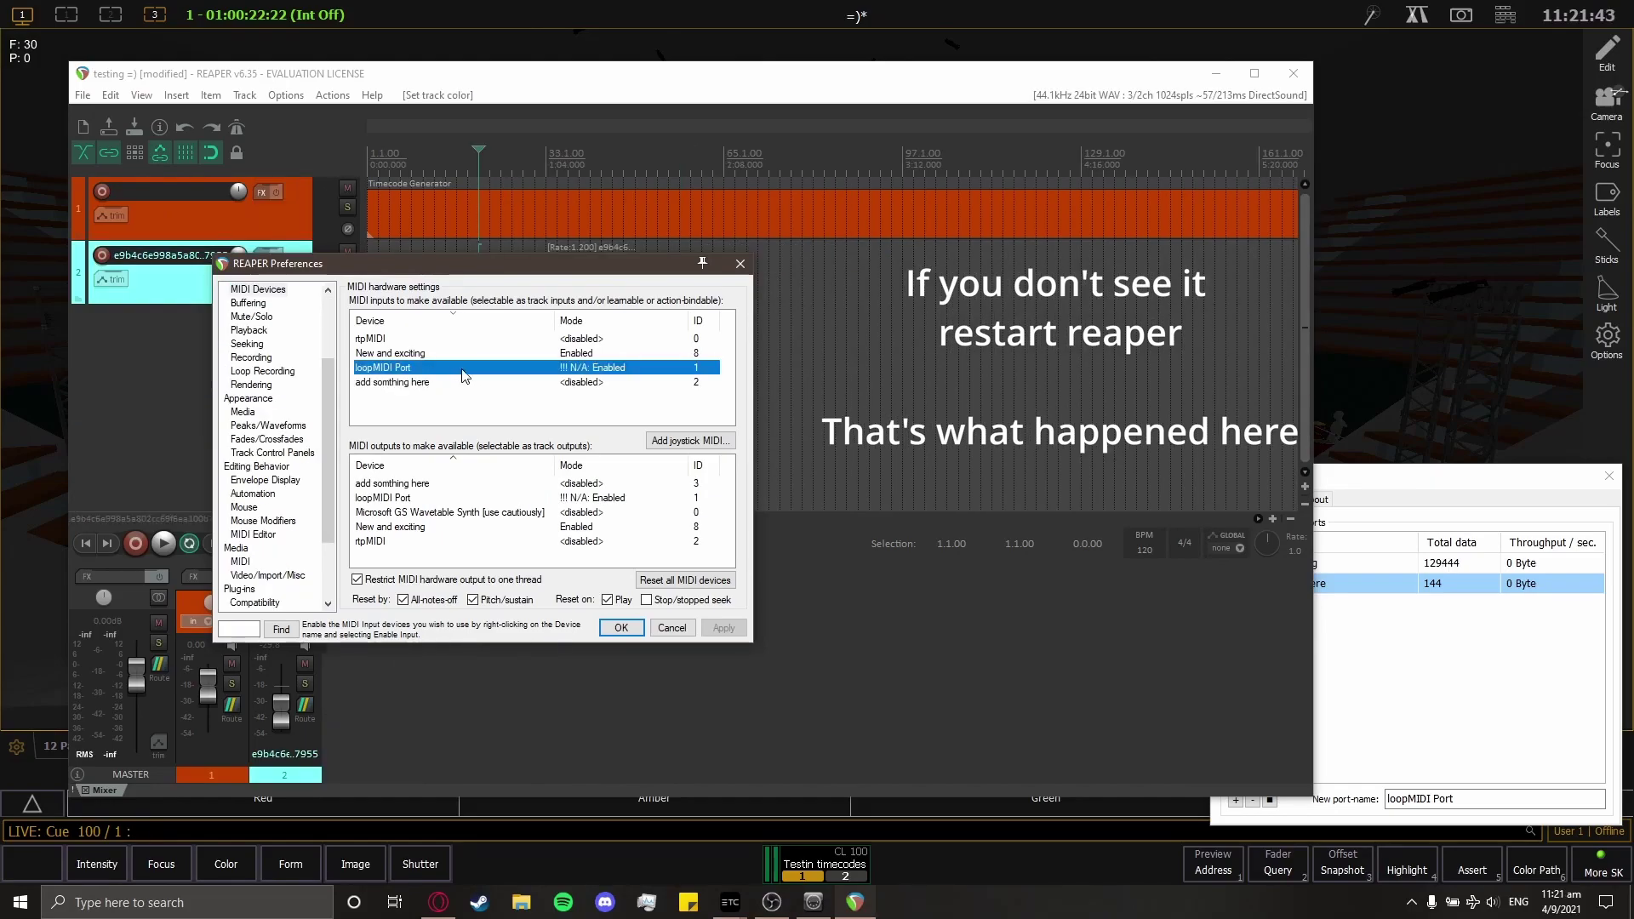
pyautogui.click(390, 383)
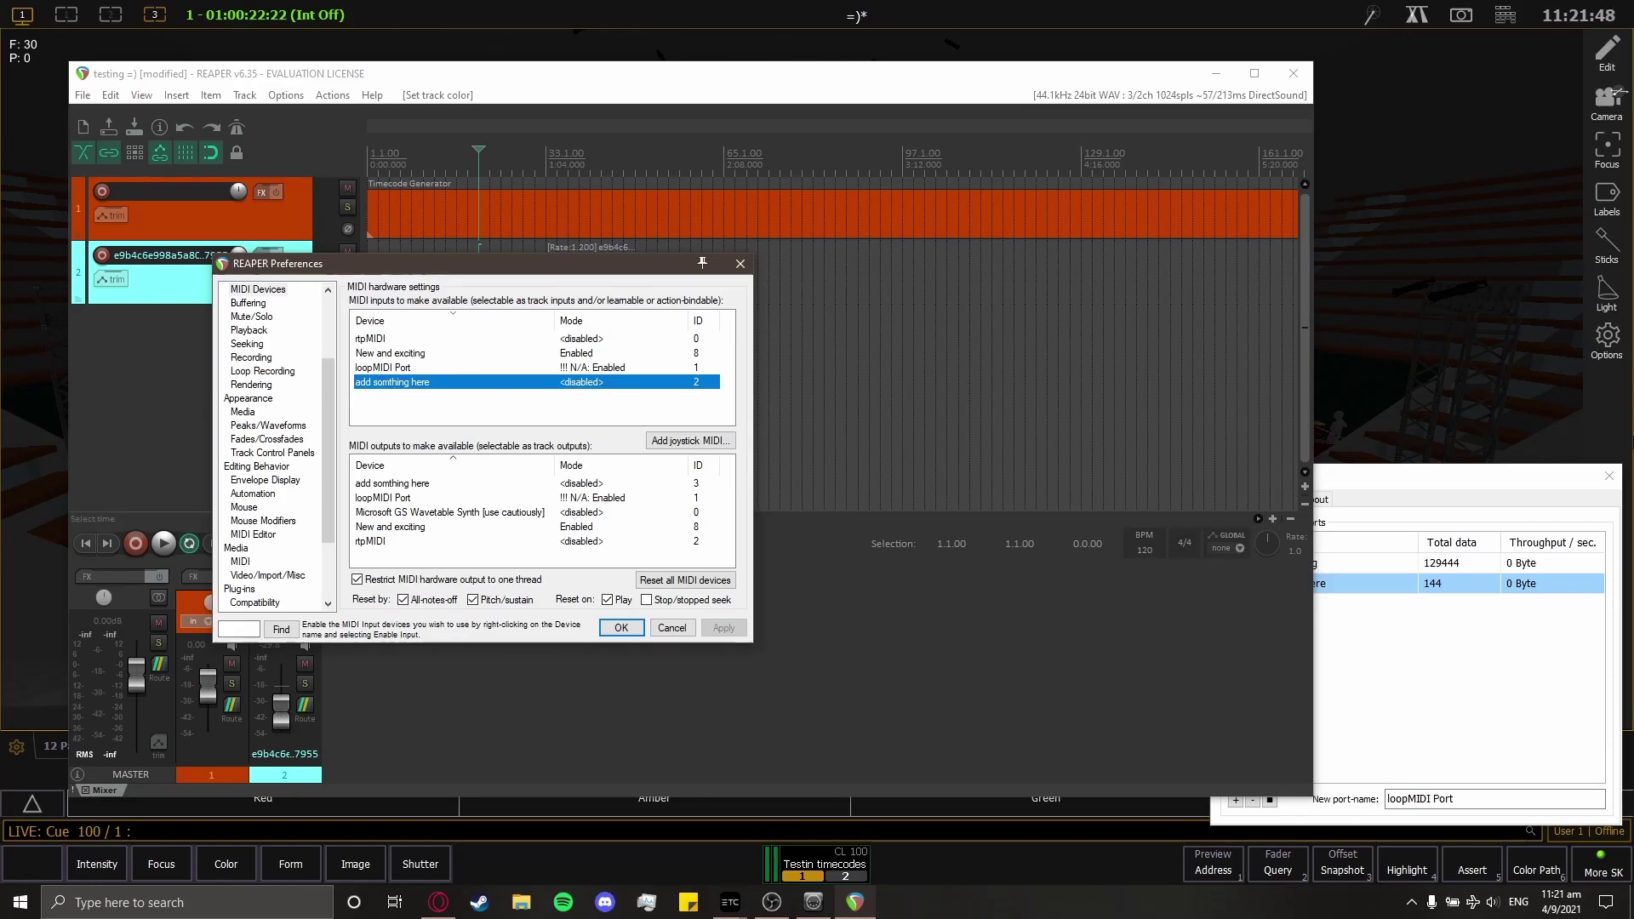
pyautogui.click(1362, 479)
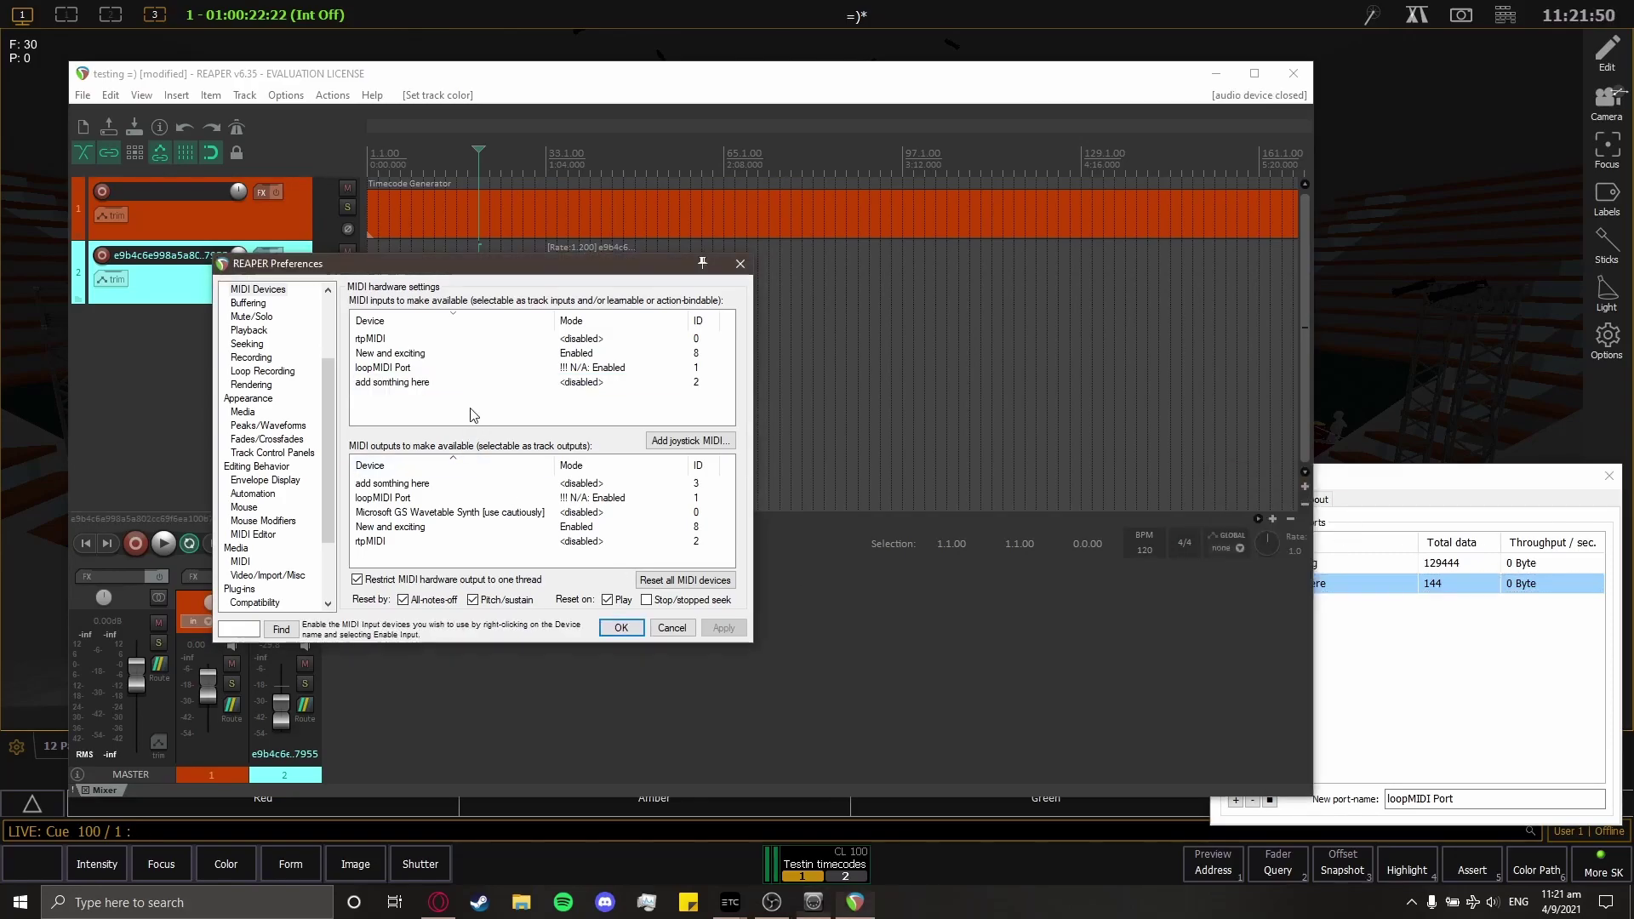
pyautogui.click(383, 388)
# Give the 'add somthing here' MIDI input ID 6 and enable it
pyautogui.rightClick(397, 387)
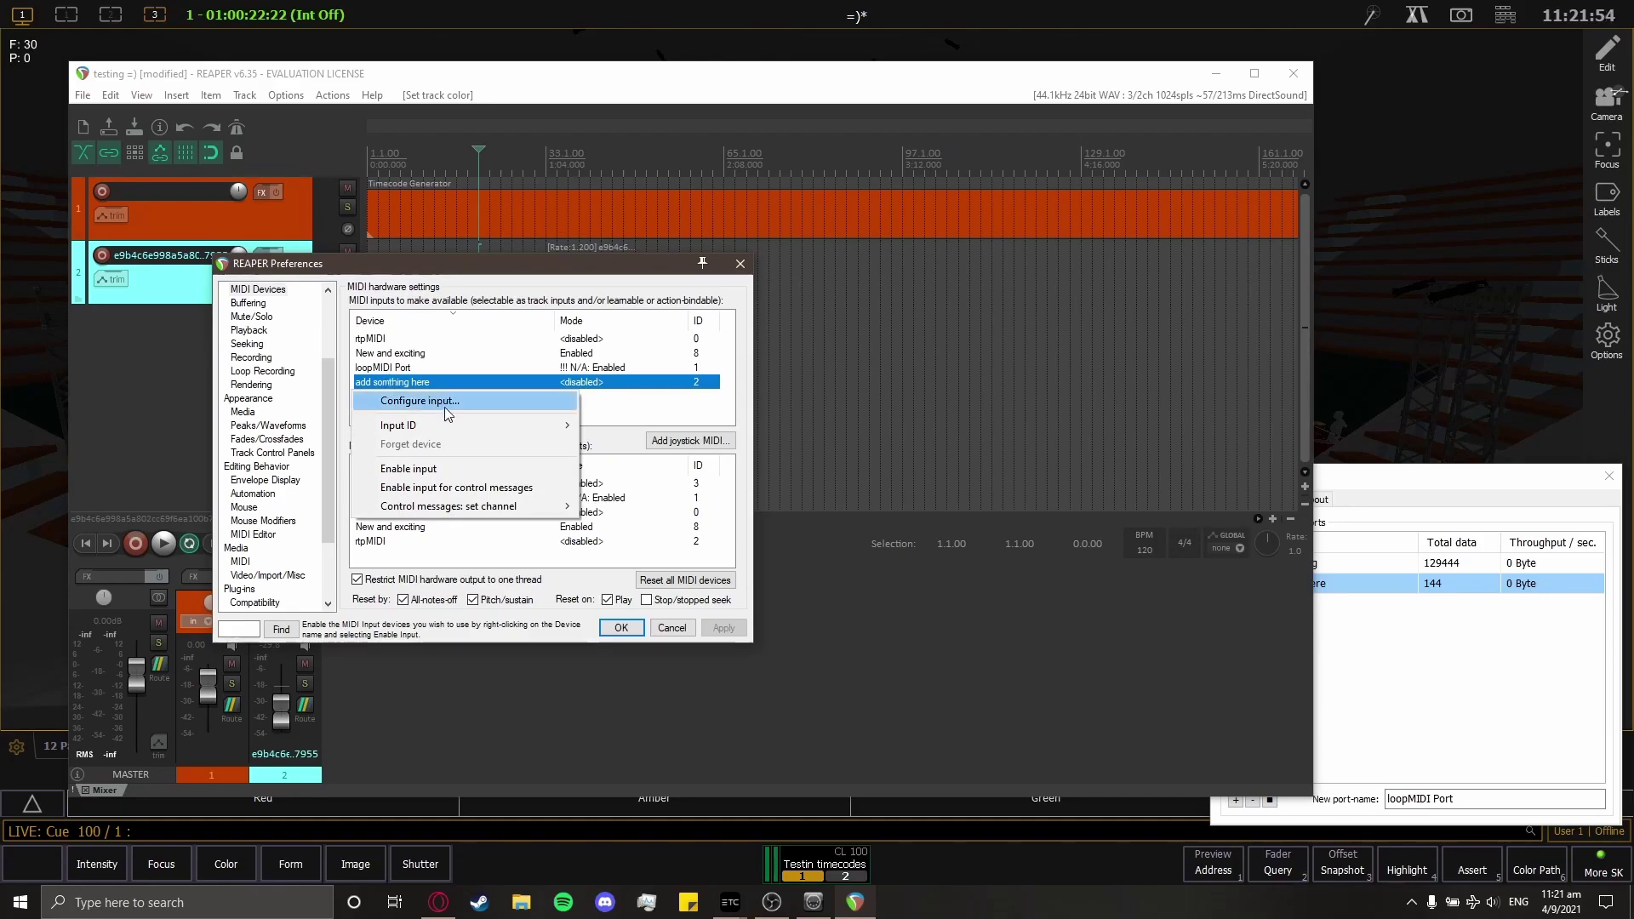
pyautogui.moveTo(448, 426)
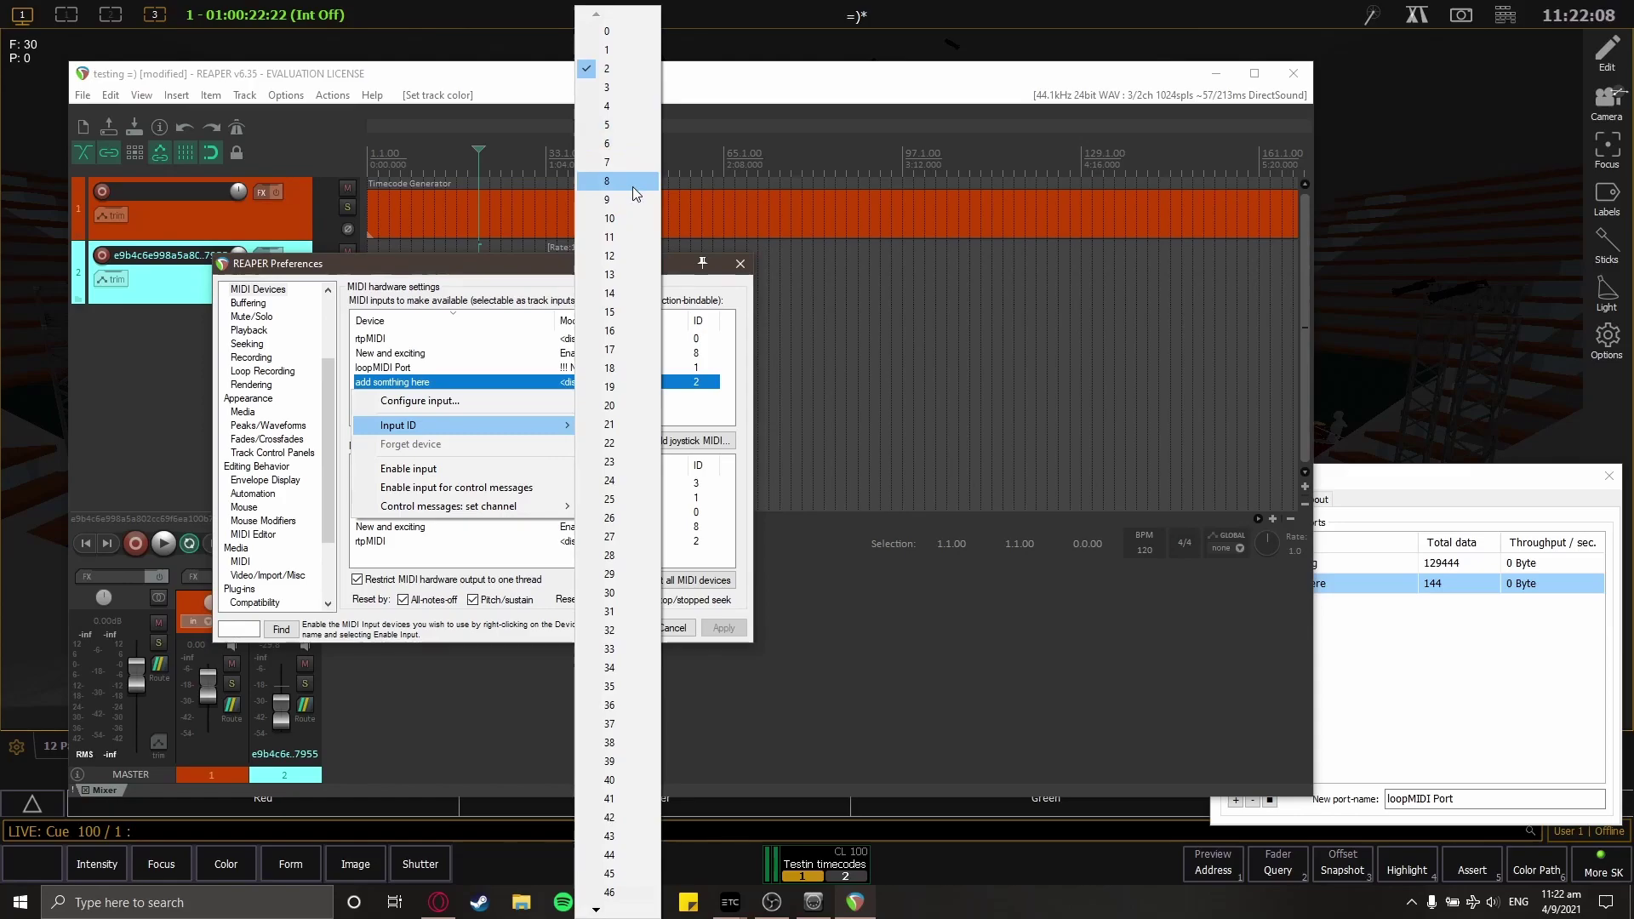
pyautogui.click(611, 144)
pyautogui.rightClick(611, 383)
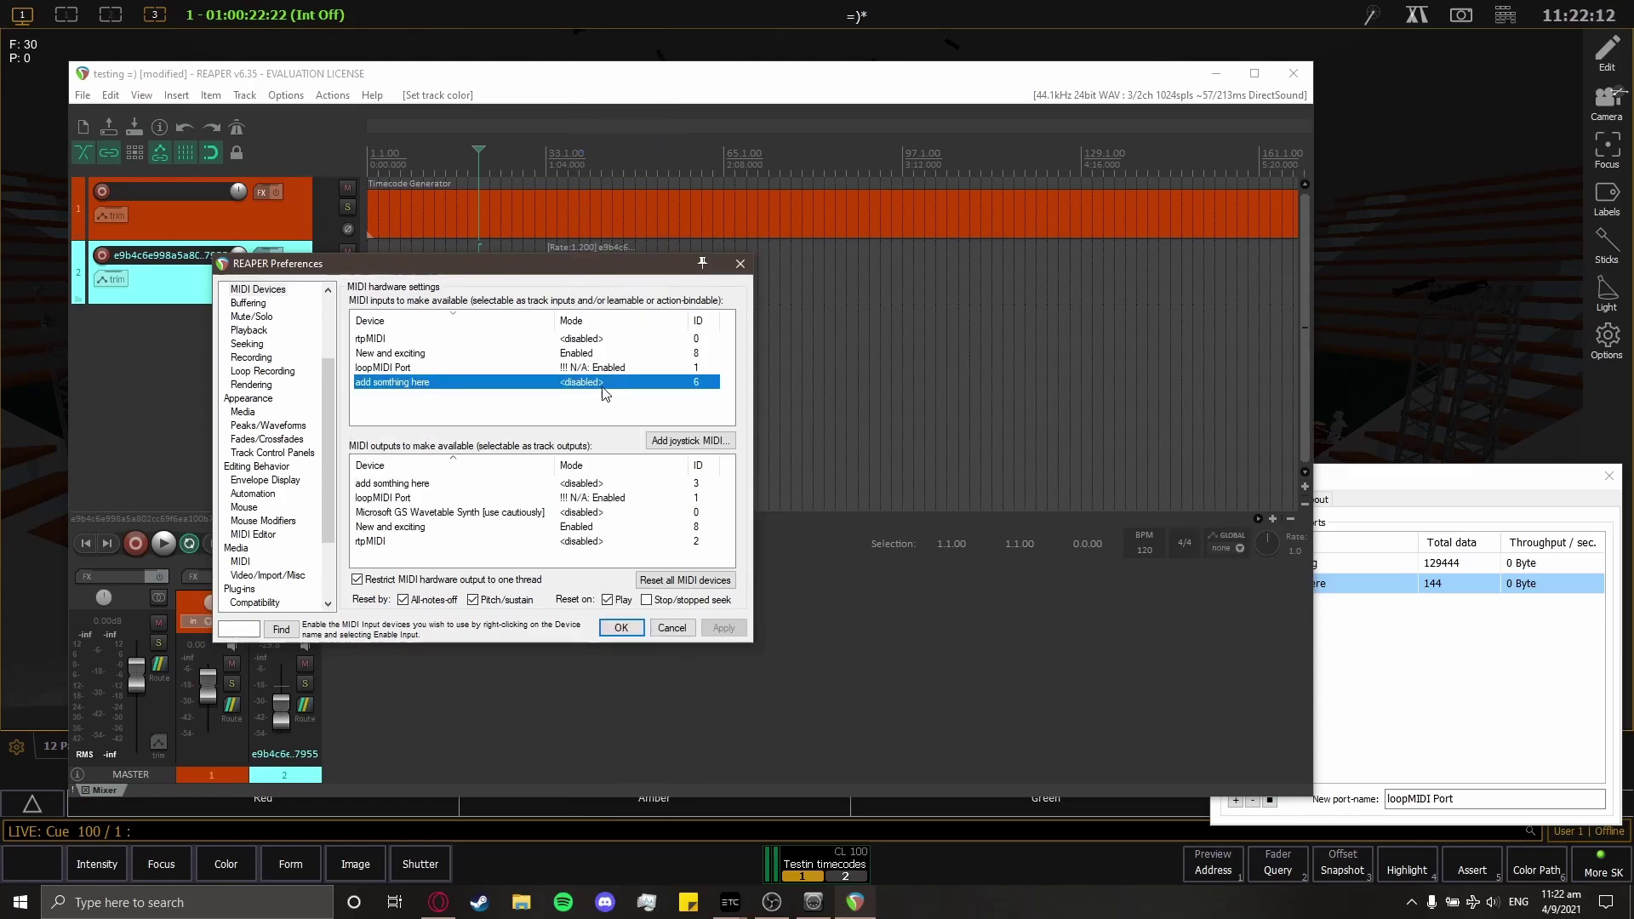
pyautogui.click(410, 469)
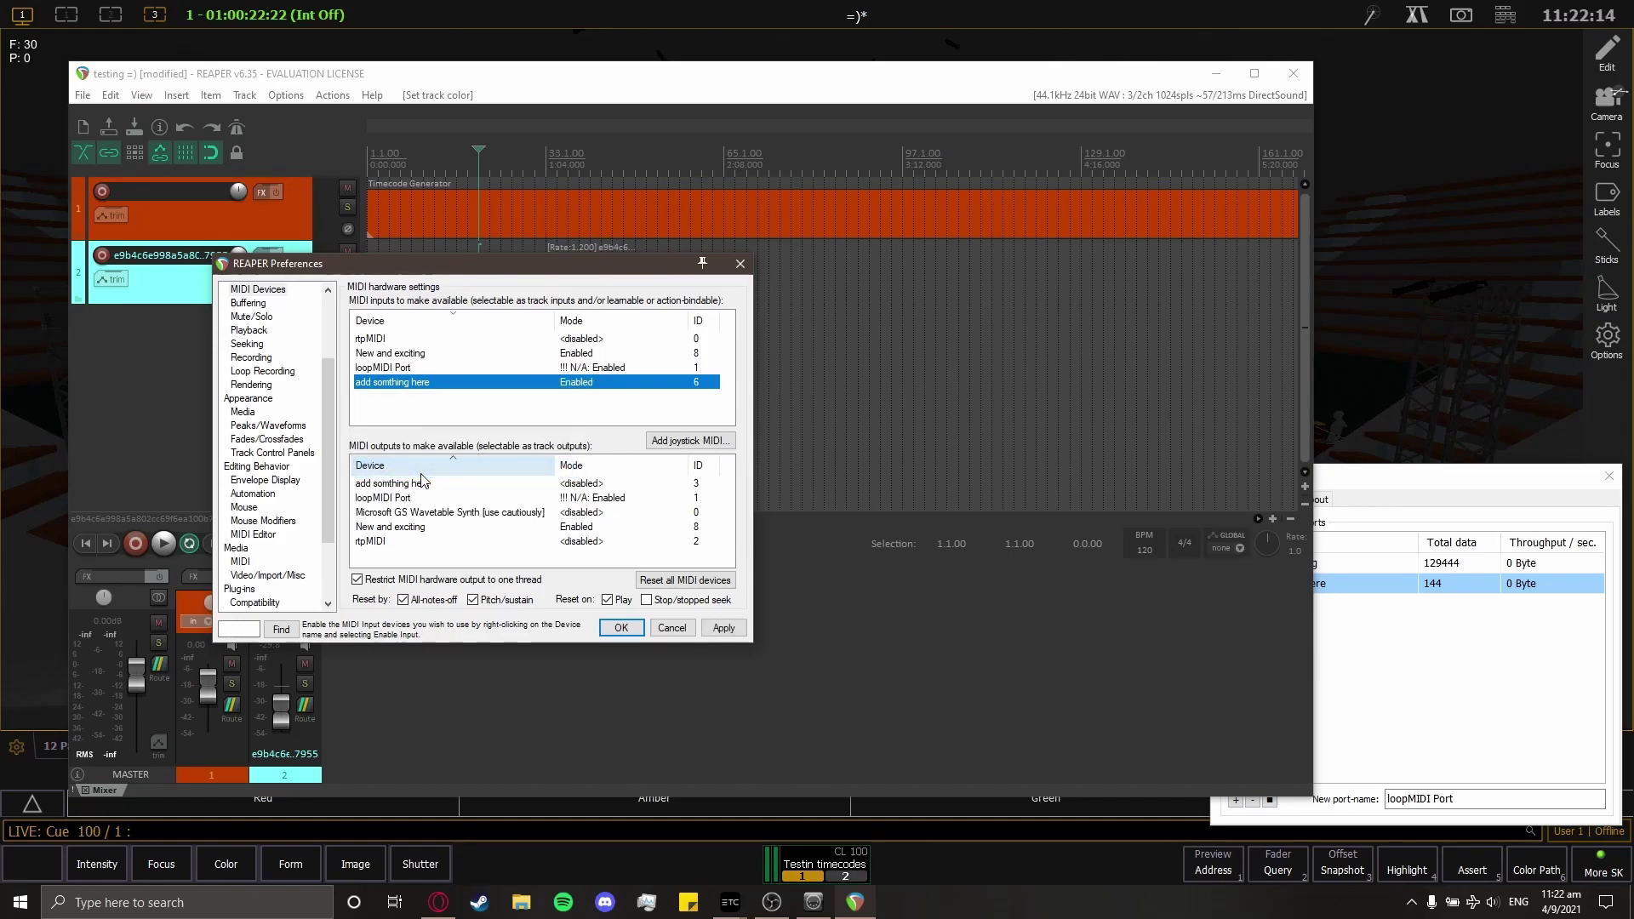
# Enable 'add somthing here' as a MIDI output, apply and close preferences, then select track 1
pyautogui.click(434, 558)
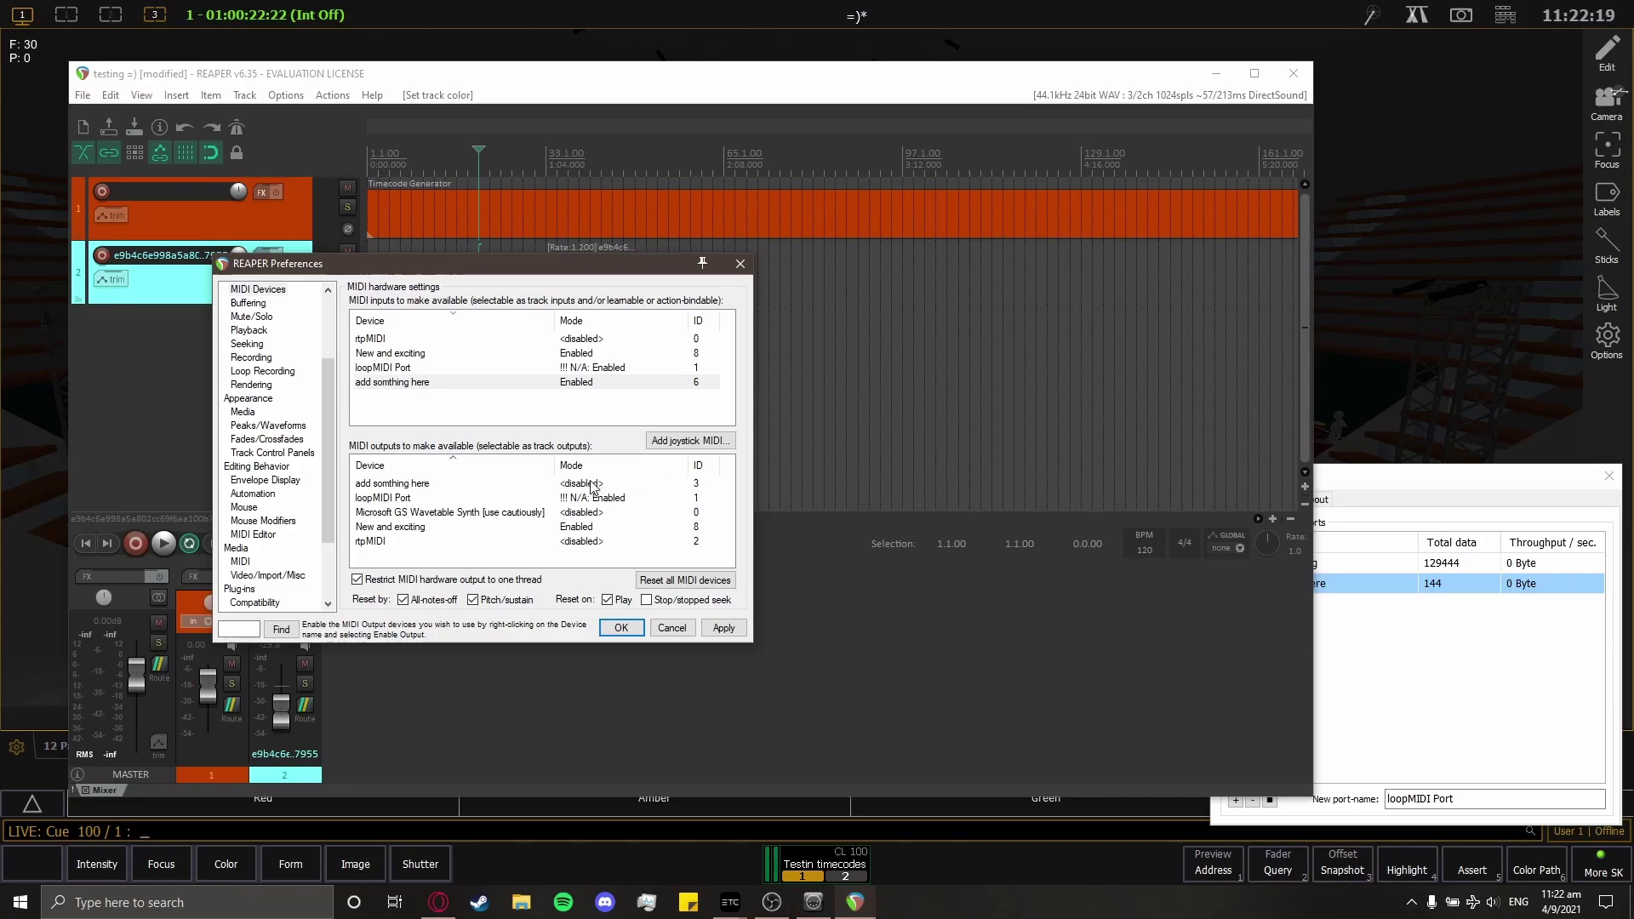
pyautogui.click(392, 527)
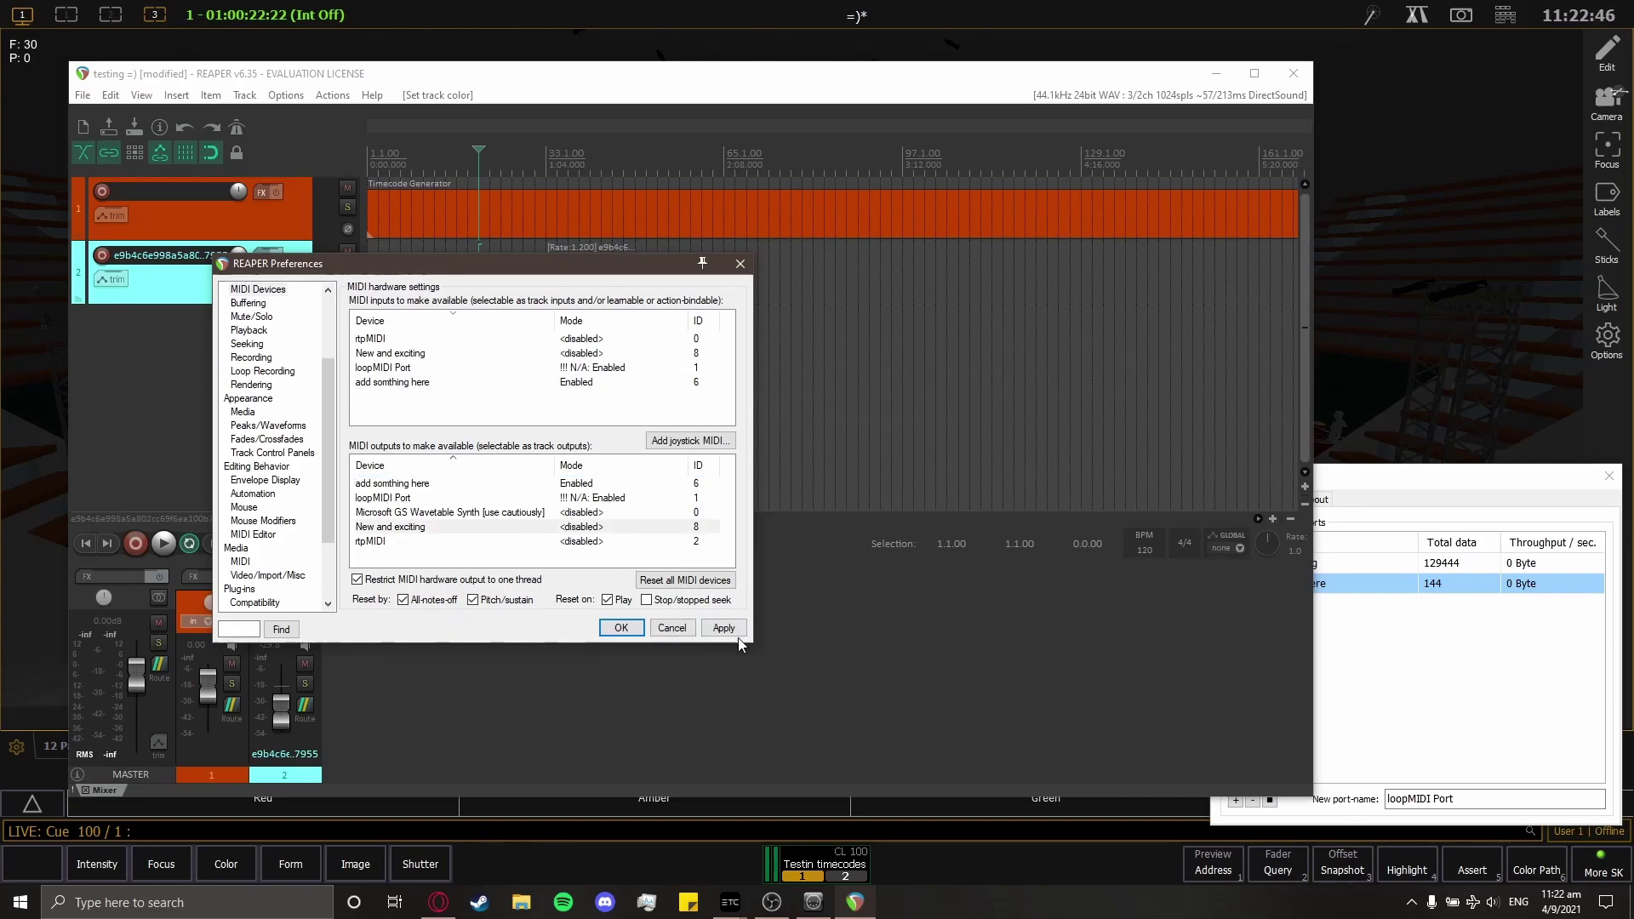
pyautogui.click(572, 485)
pyautogui.click(544, 382)
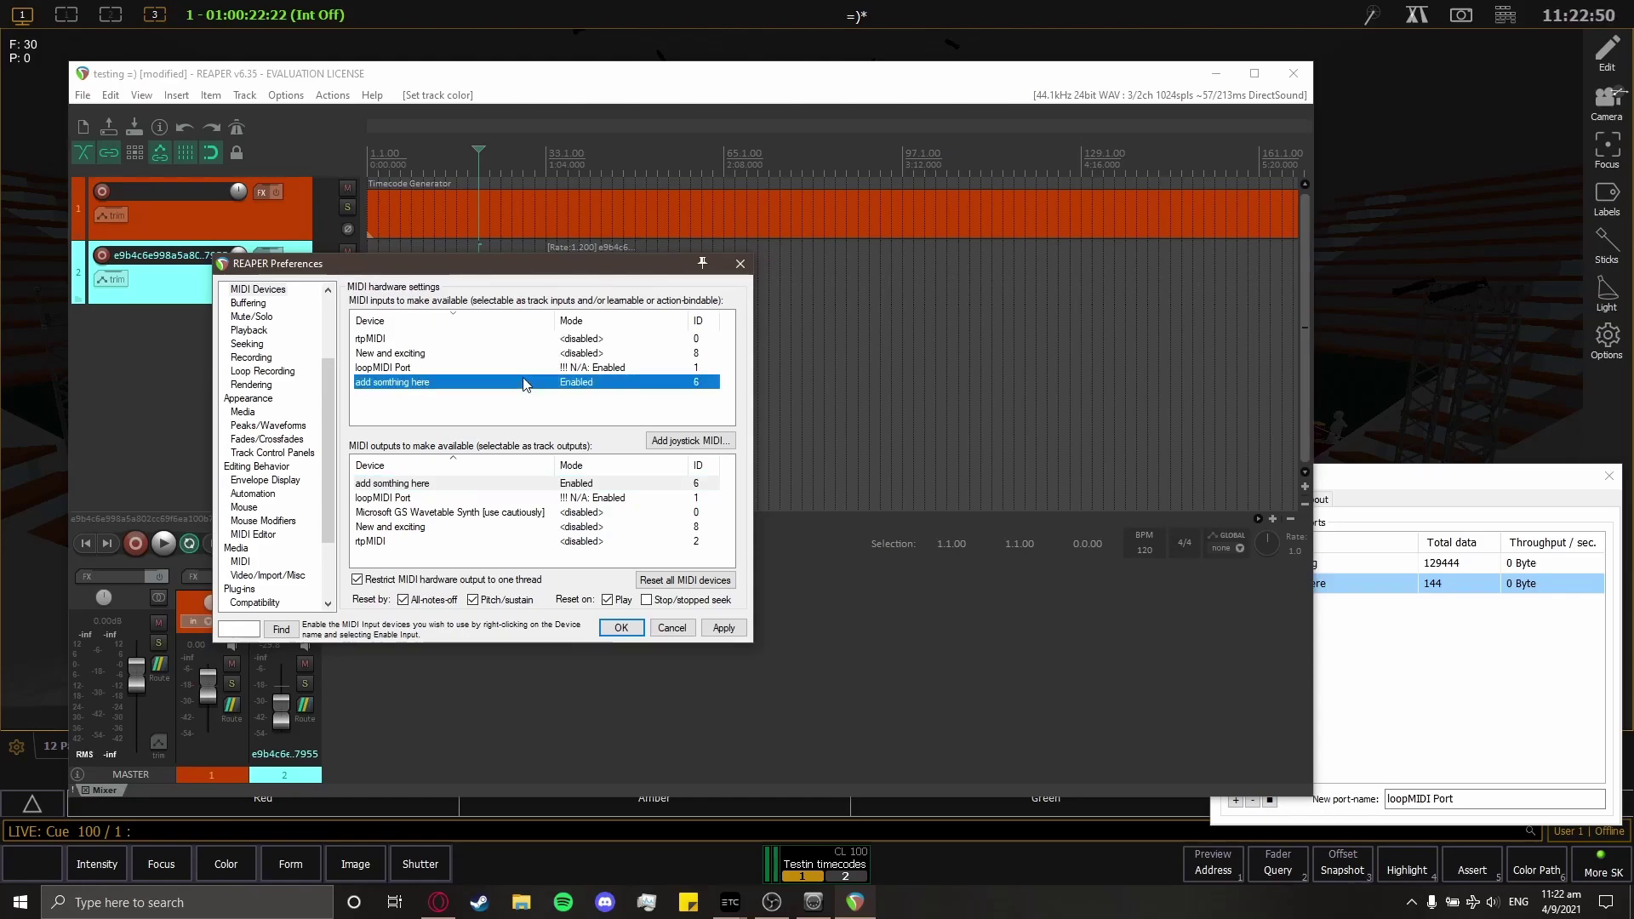
pyautogui.click(725, 629)
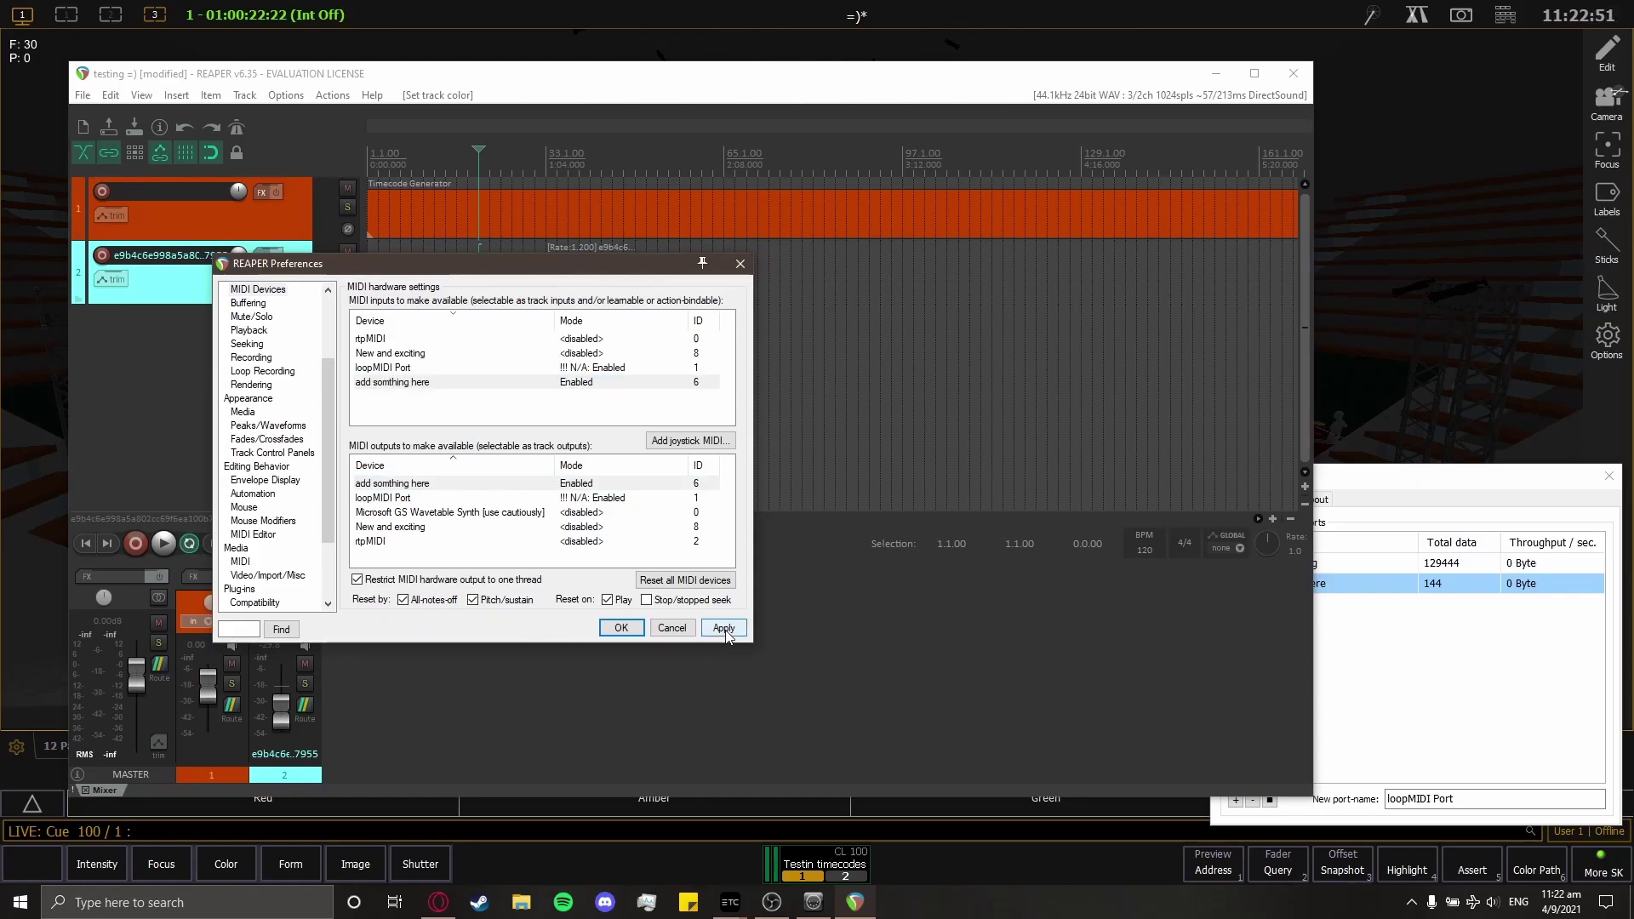
pyautogui.click(622, 630)
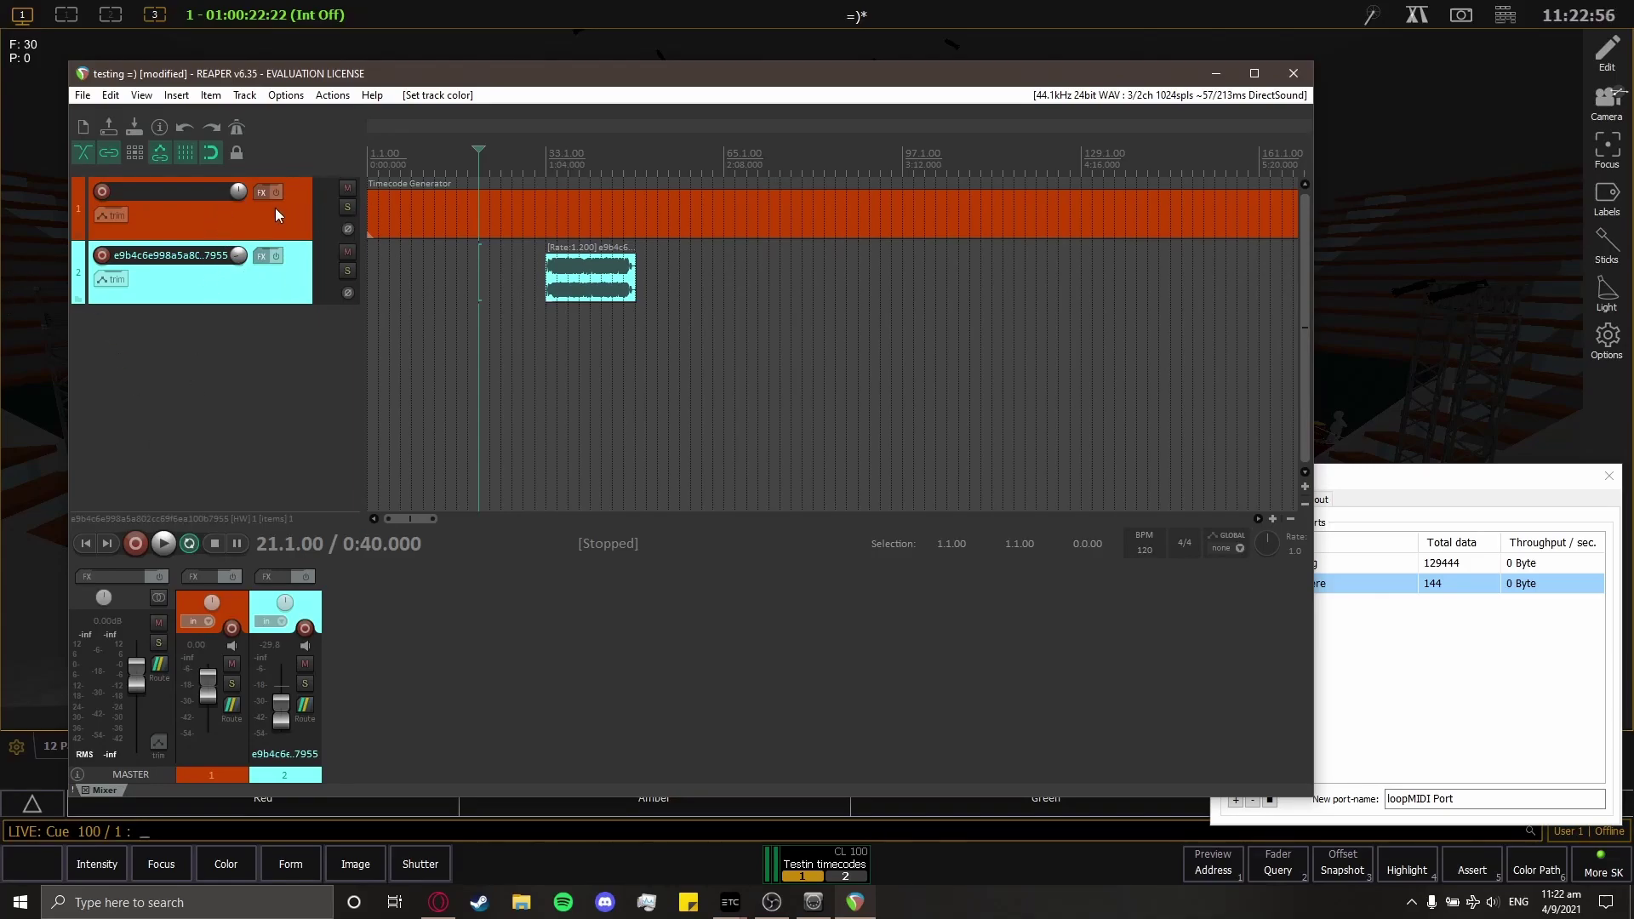
pyautogui.click(682, 231)
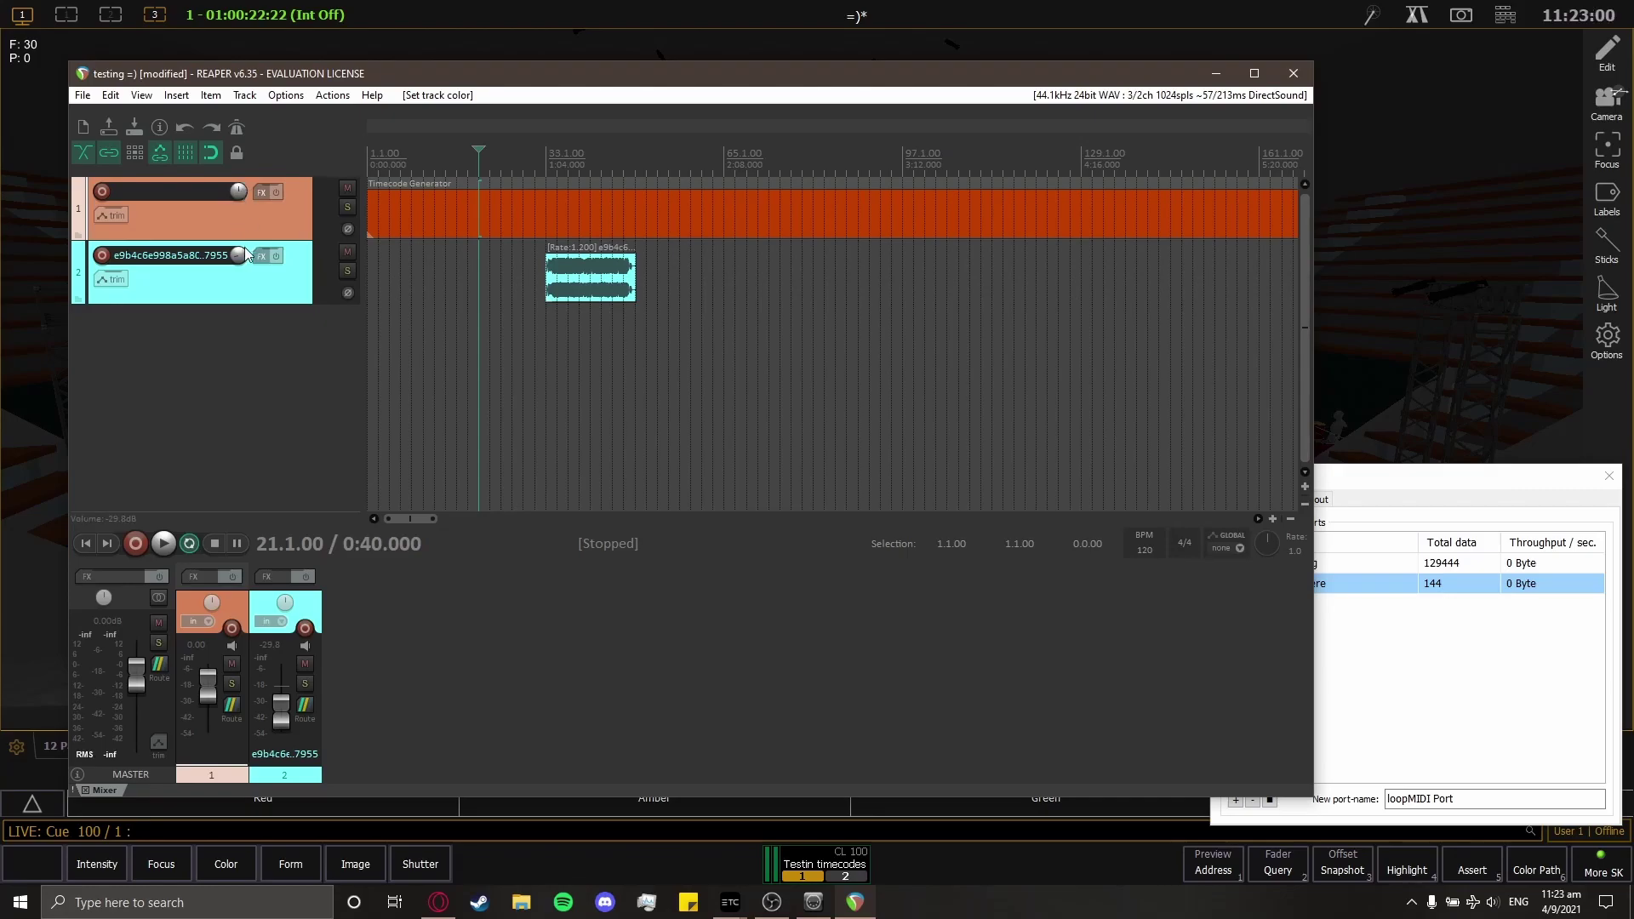
pyautogui.moveTo(242, 195)
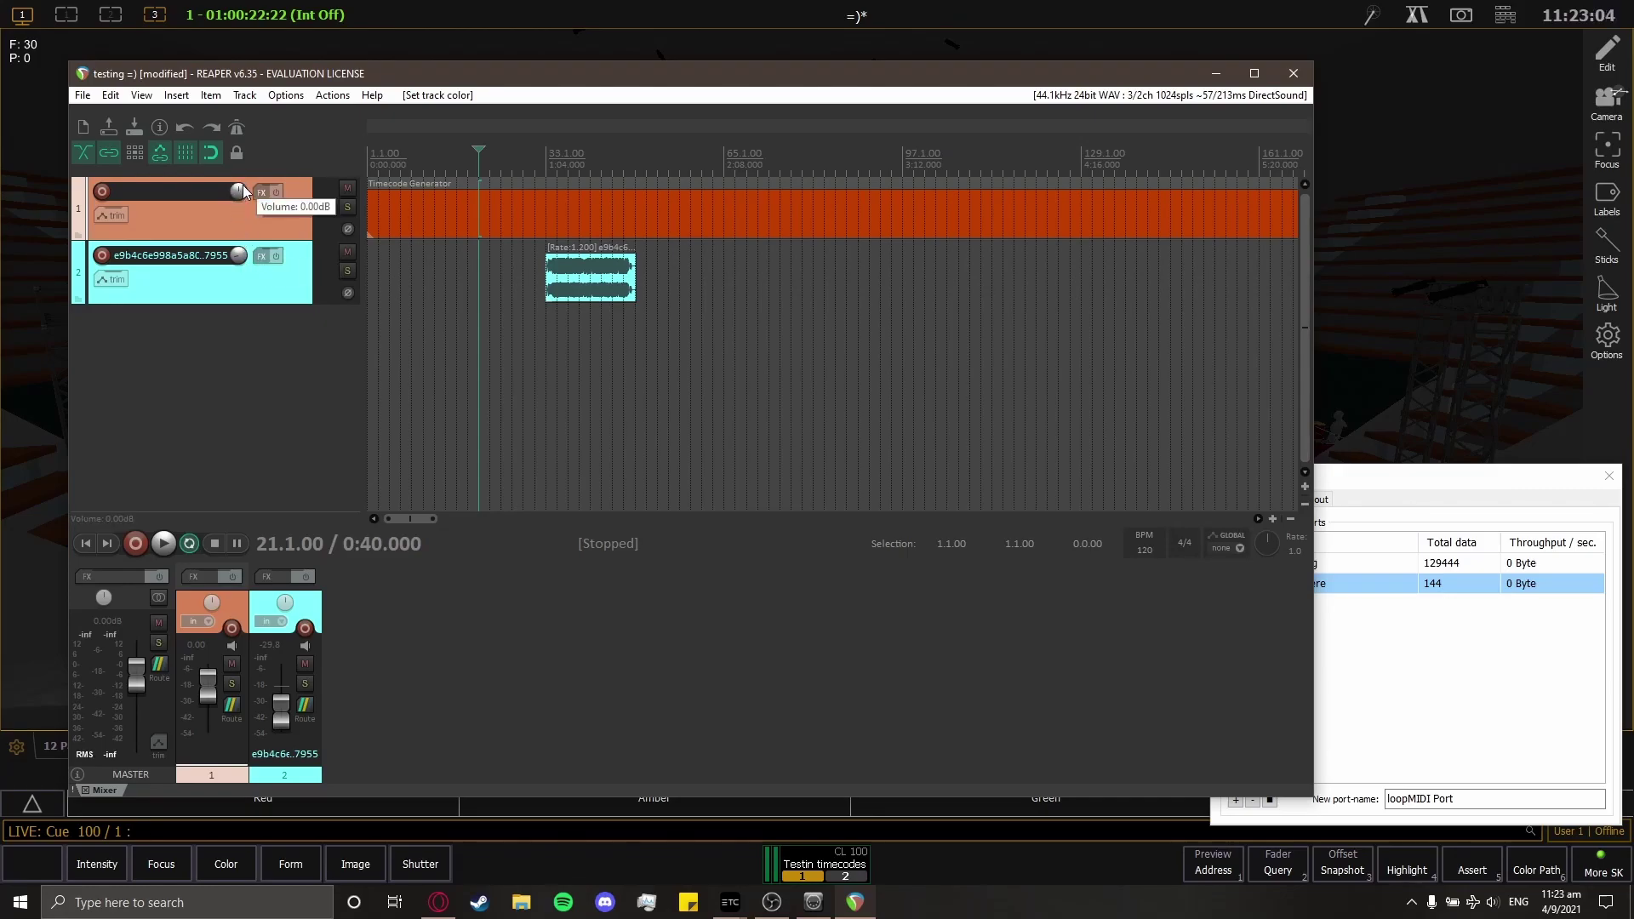
# Set track 1's MIDI Hardware Output to 'add somthing here', then recheck its routing window
pyautogui.rightClick(241, 192)
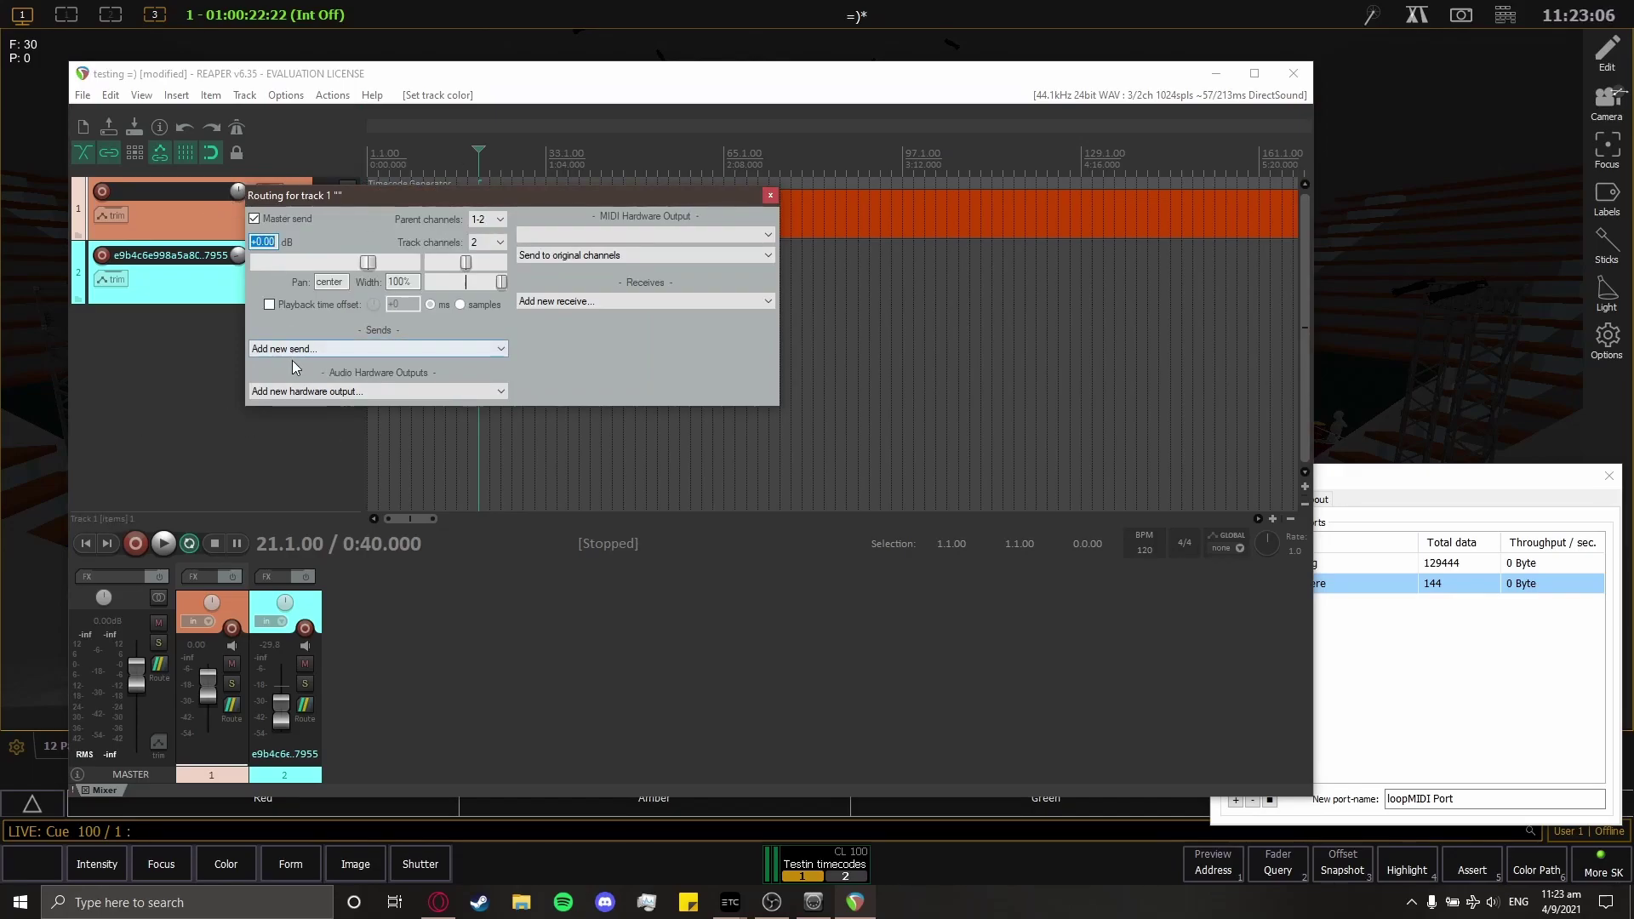
pyautogui.click(675, 234)
pyautogui.click(646, 235)
pyautogui.click(609, 236)
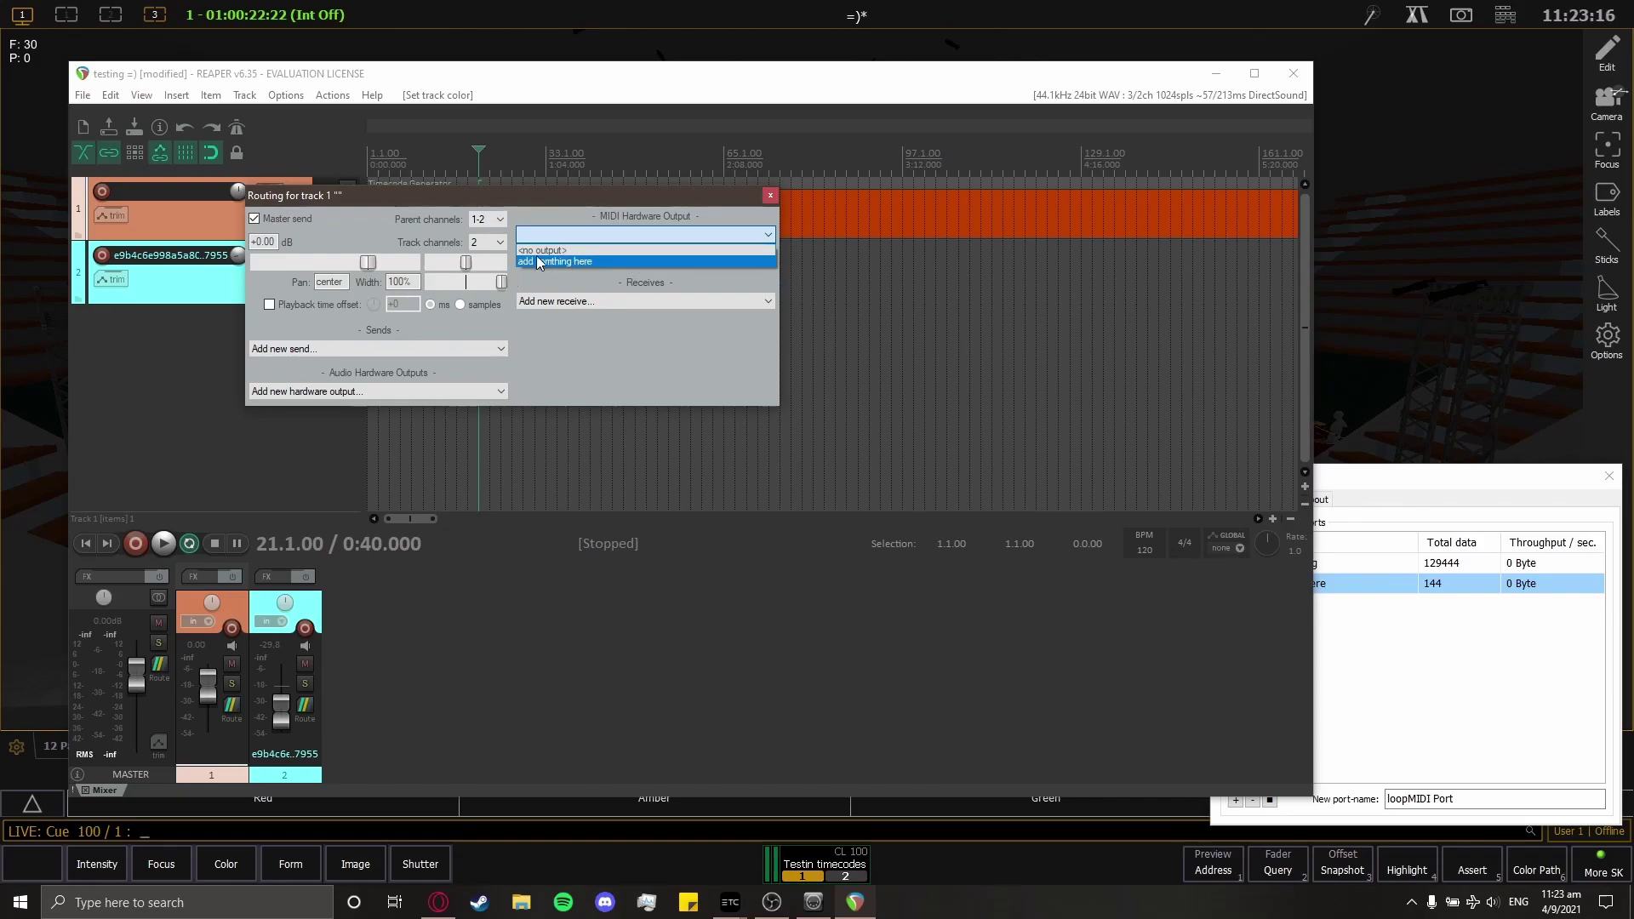
pyautogui.click(587, 263)
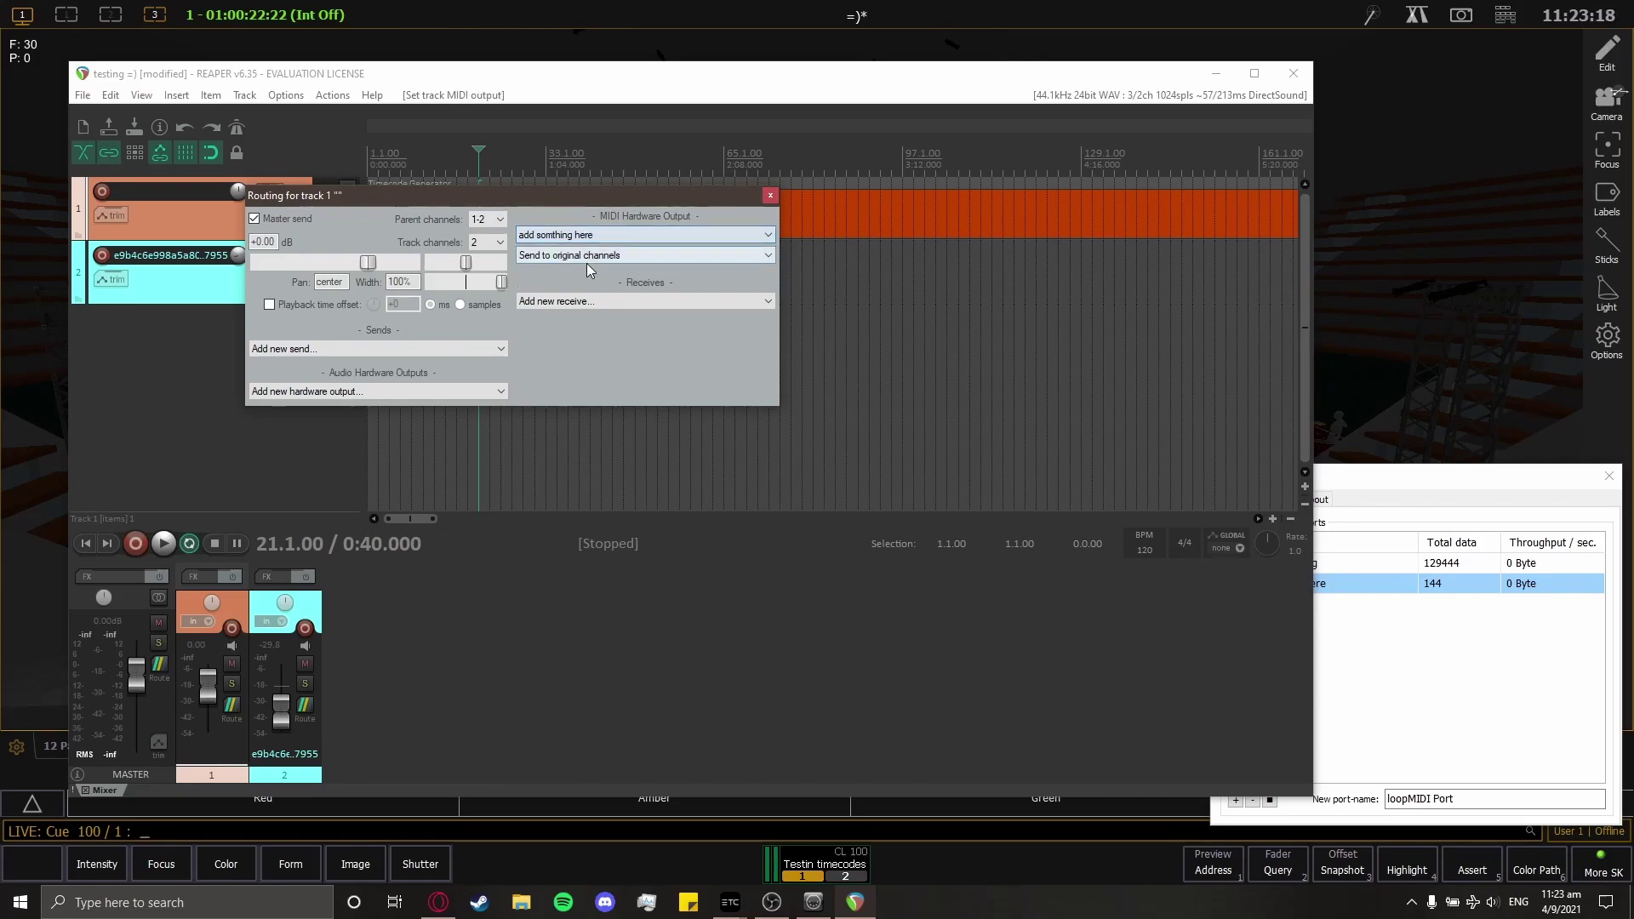
pyautogui.click(770, 196)
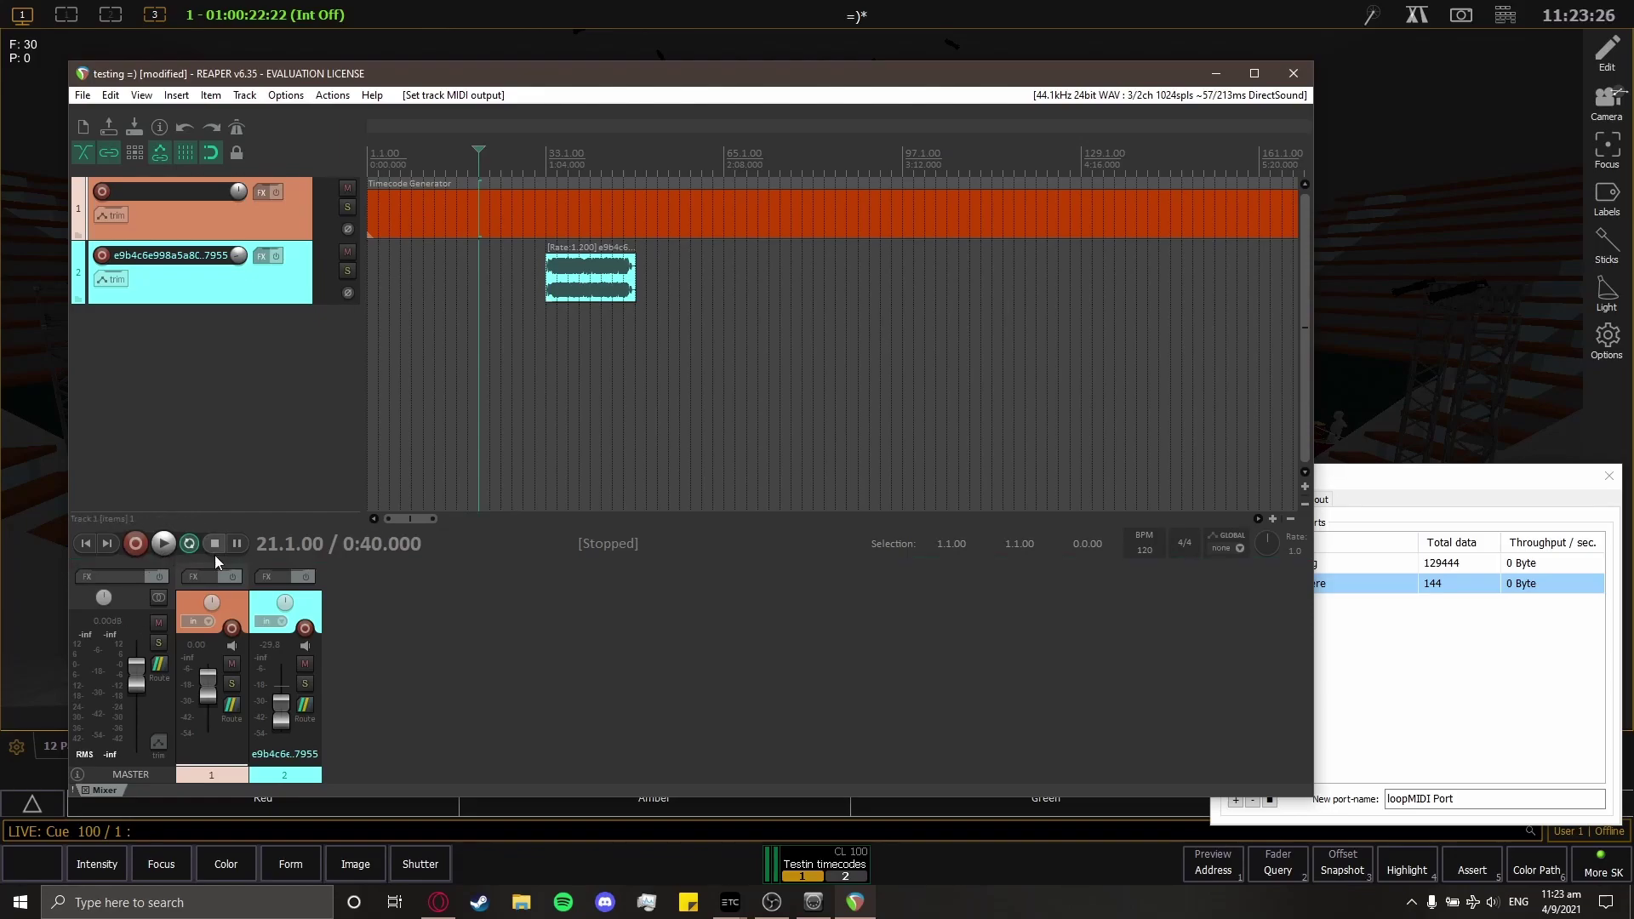
pyautogui.click(251, 192)
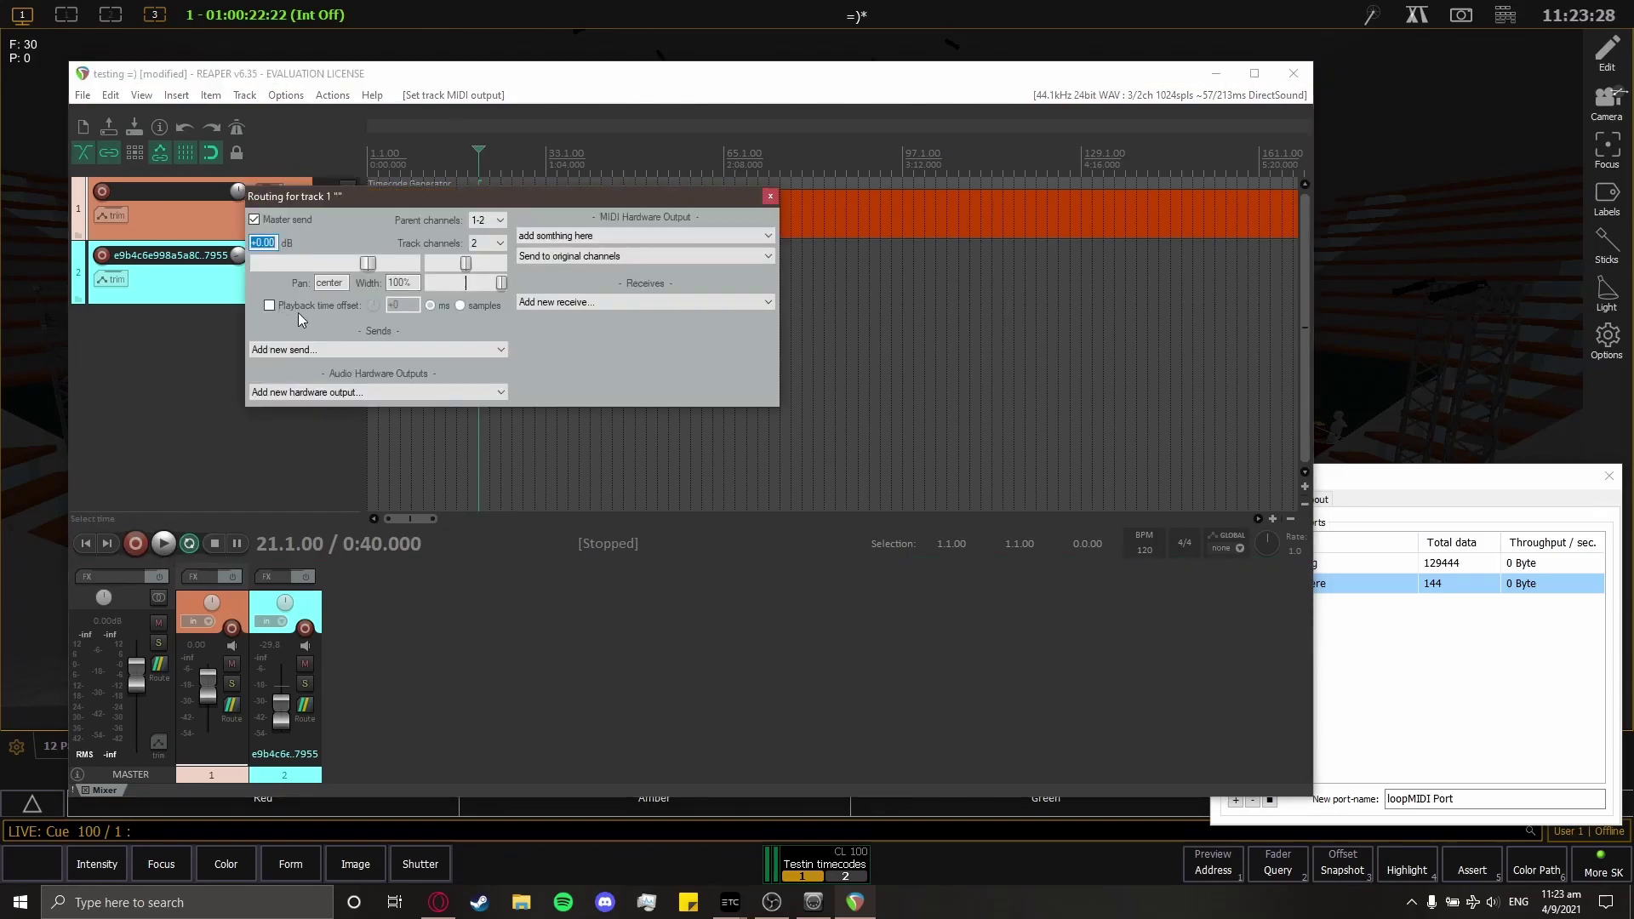
pyautogui.click(318, 392)
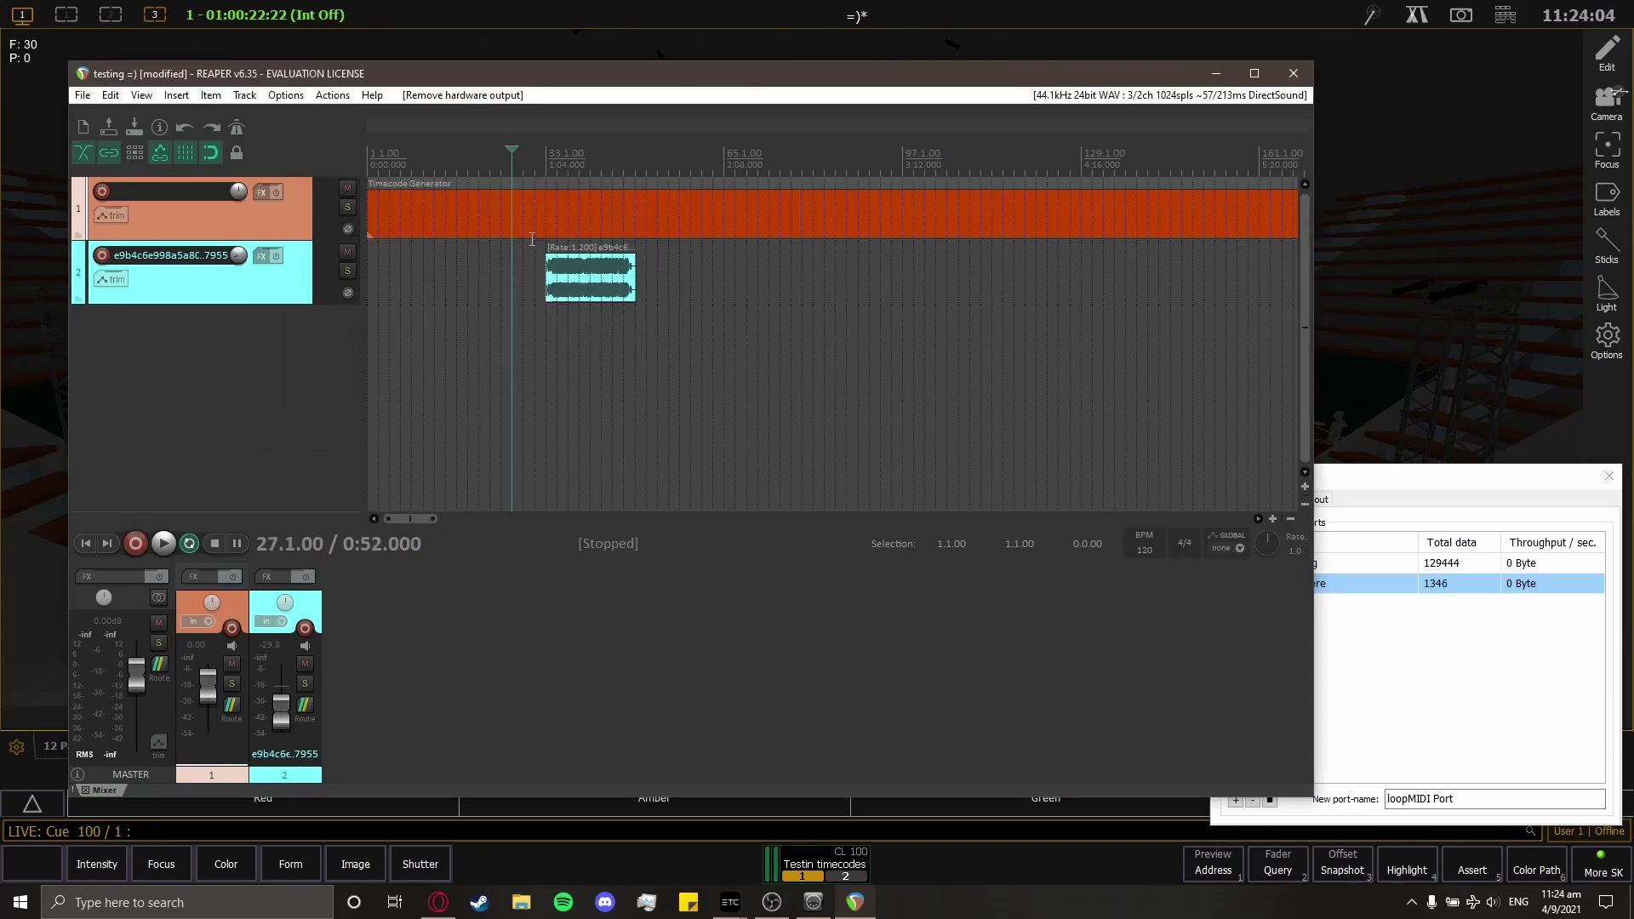
# Delete the 'New and exciting' port in loopMIDI
pyautogui.hotkey('alt', 'Tab')
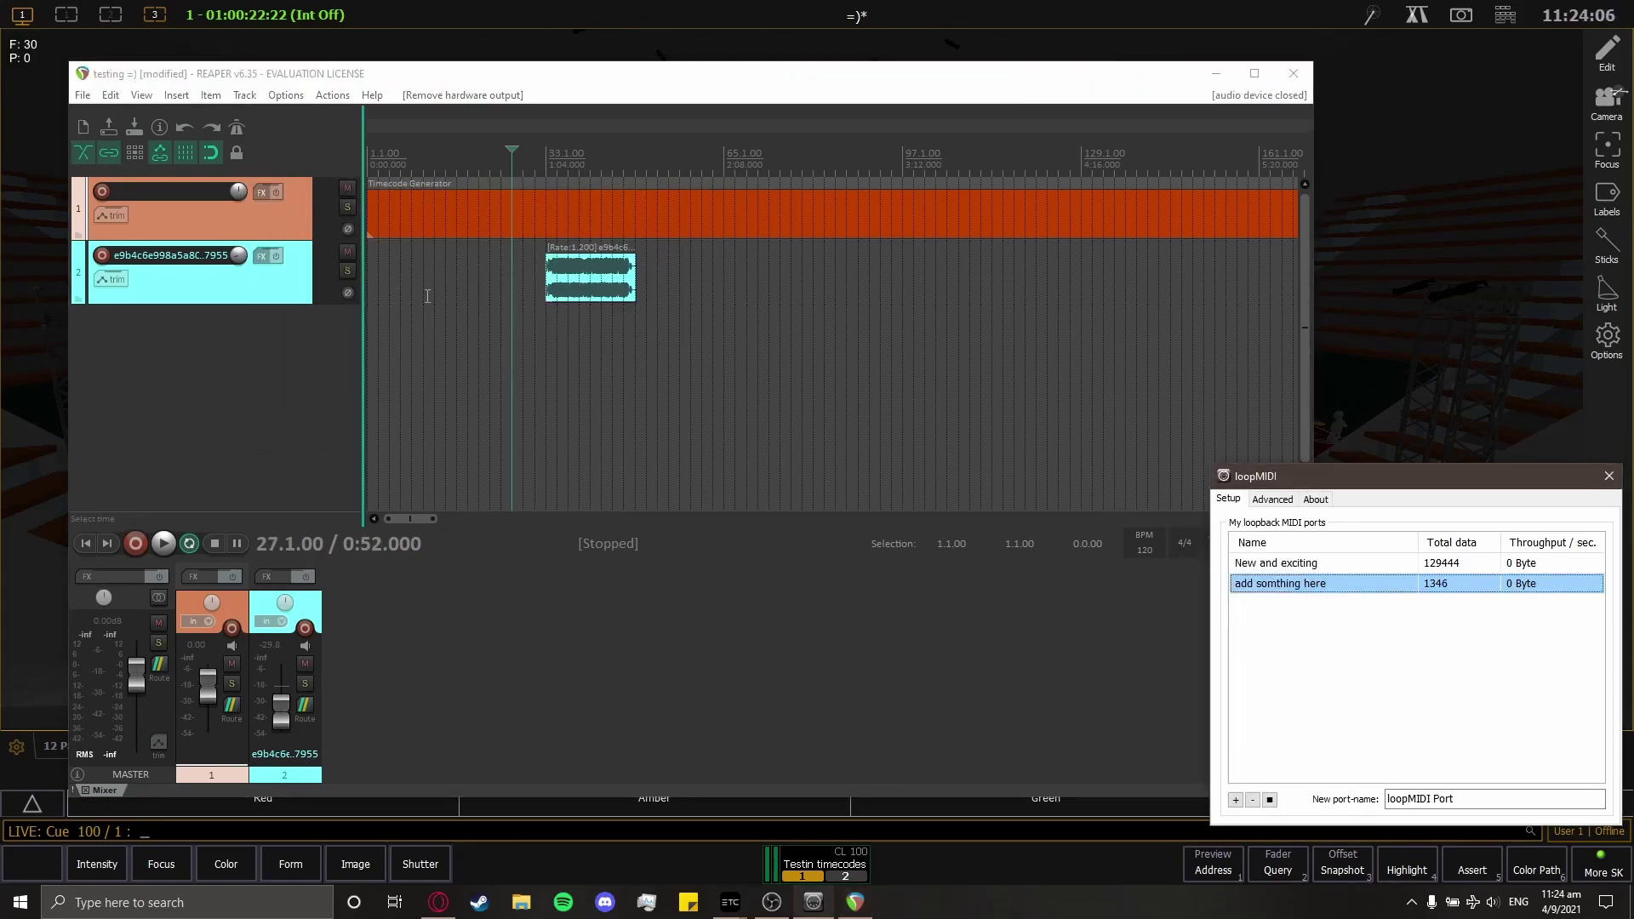
pyautogui.click(1294, 564)
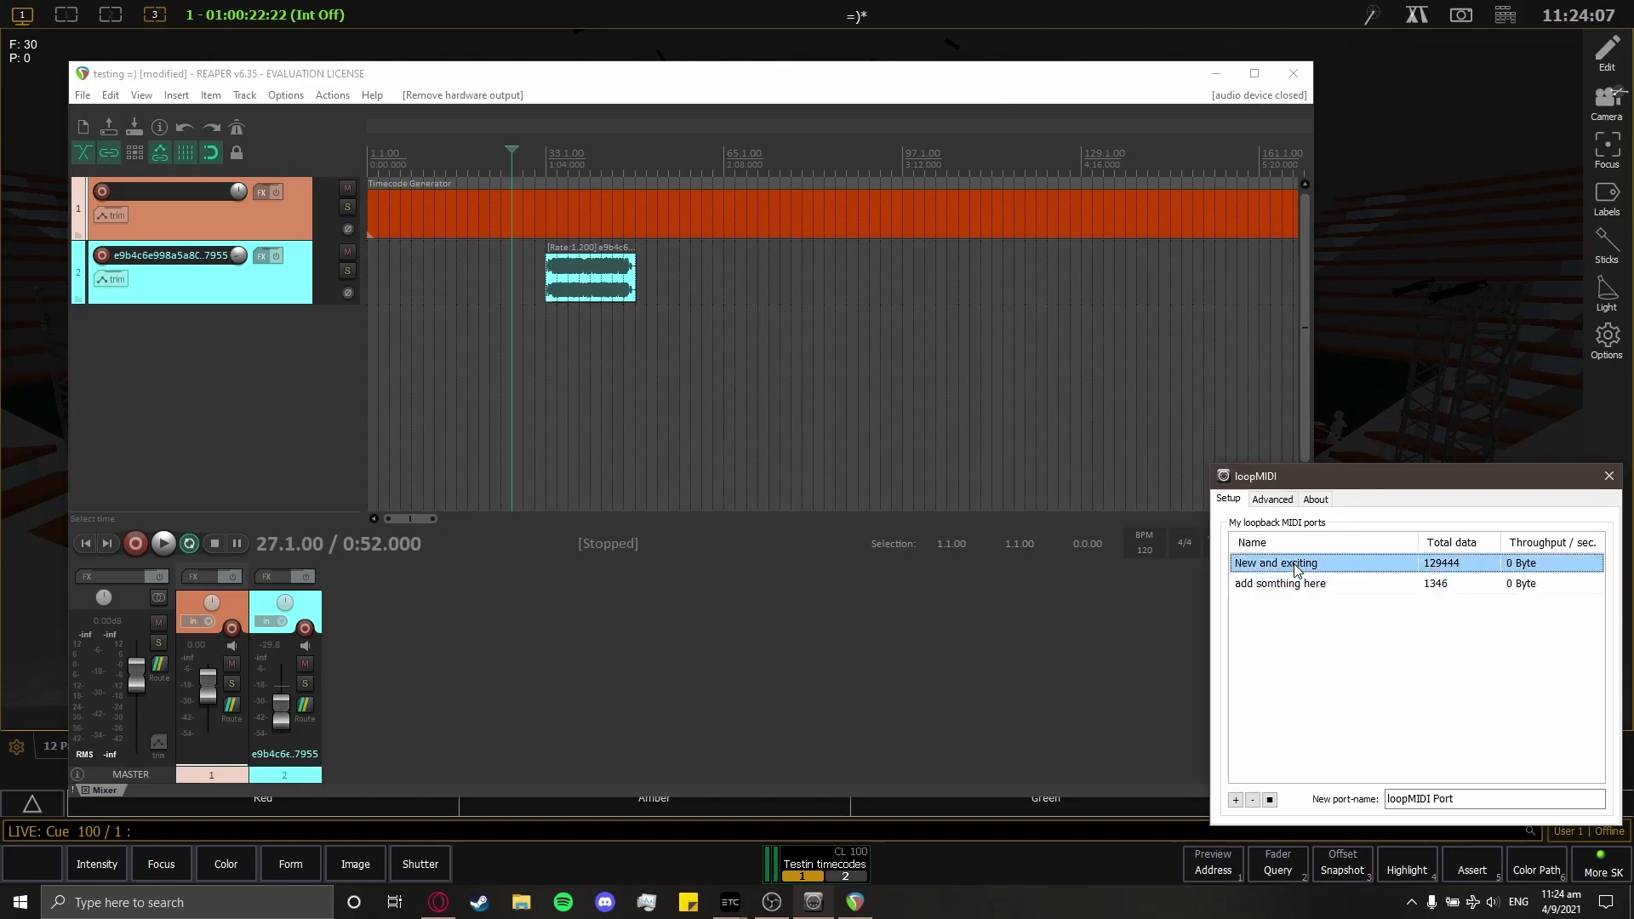
pyautogui.click(1253, 800)
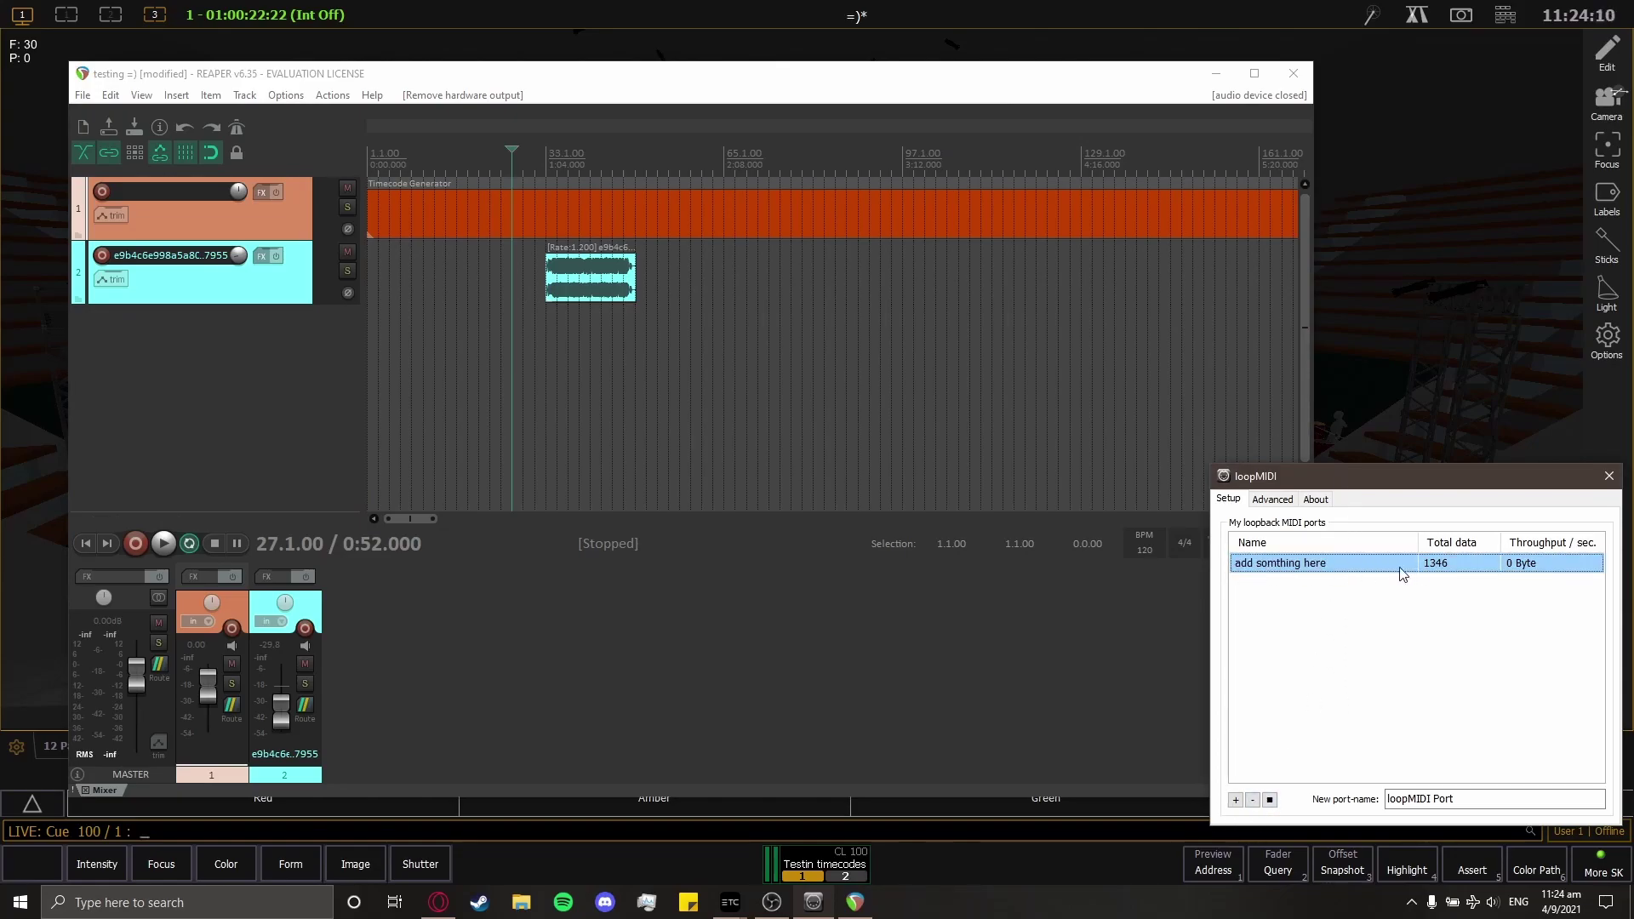
# Nudge the track 2 audio item, then play from 35.1.00 and stop to send timecode
pyautogui.moveTo(760, 75); pyautogui.dragTo(682, 83)
pyautogui.moveTo(511, 279)
pyautogui.mouseDown()
pyautogui.moveTo(469, 279)
pyautogui.moveTo(500, 279)
pyautogui.moveTo(486, 296)
pyautogui.mouseUp()
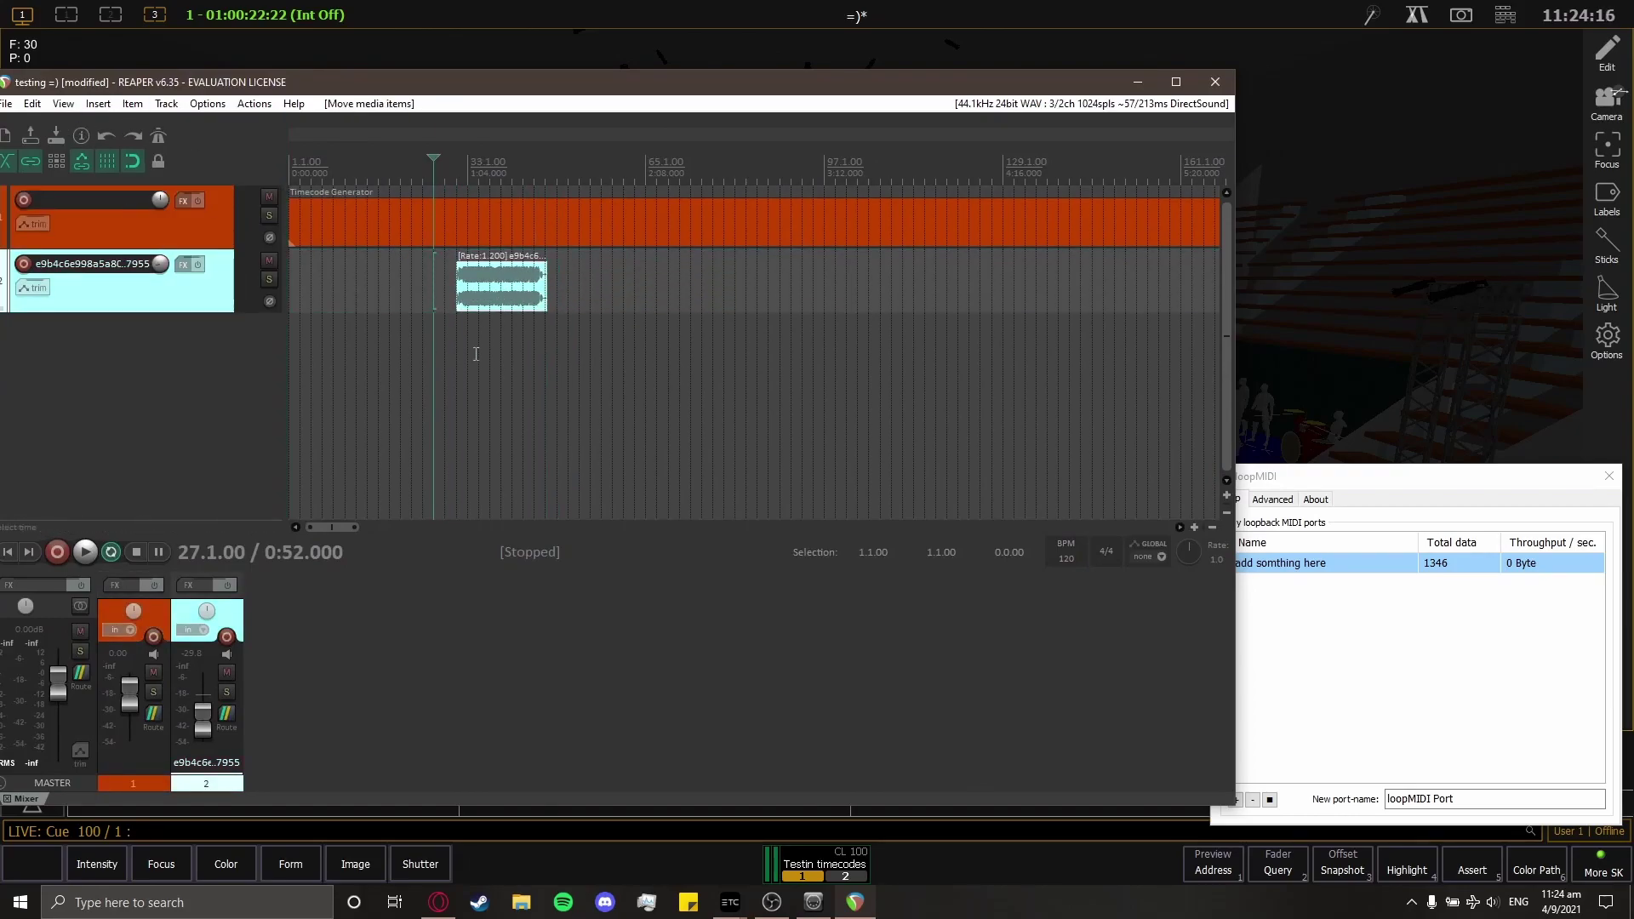
pyautogui.click(480, 349)
pyautogui.click(85, 551)
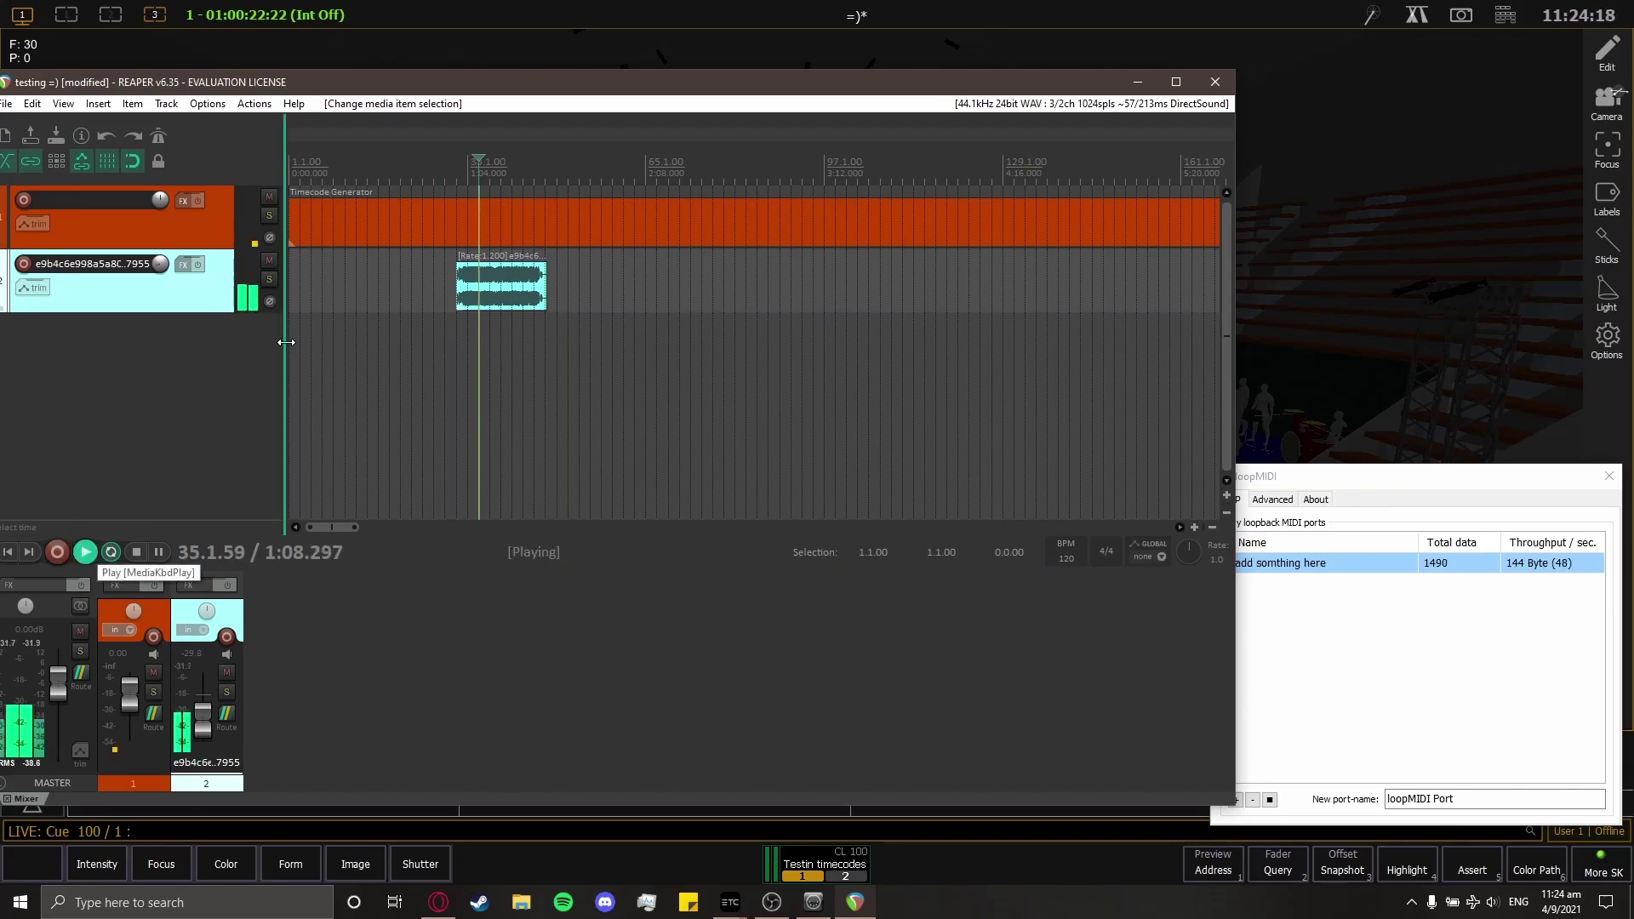
pyautogui.click(136, 552)
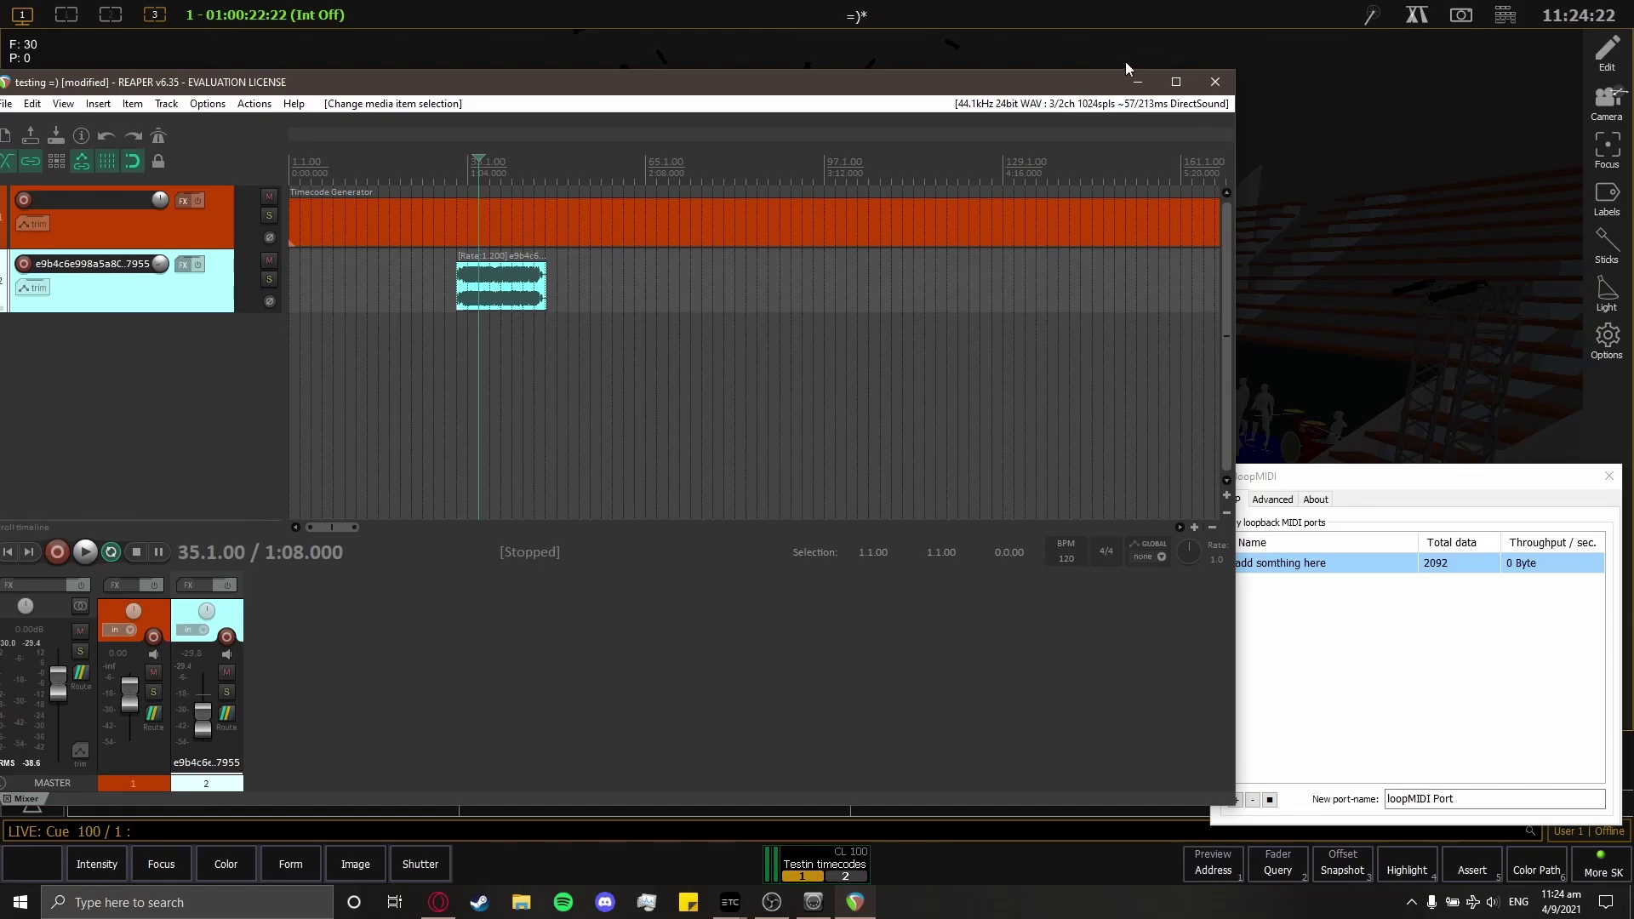
# Bring Eos forward and open Setup > System Settings from the Browser, reaching Show Control > MIDI
pyautogui.click(1040, 7)
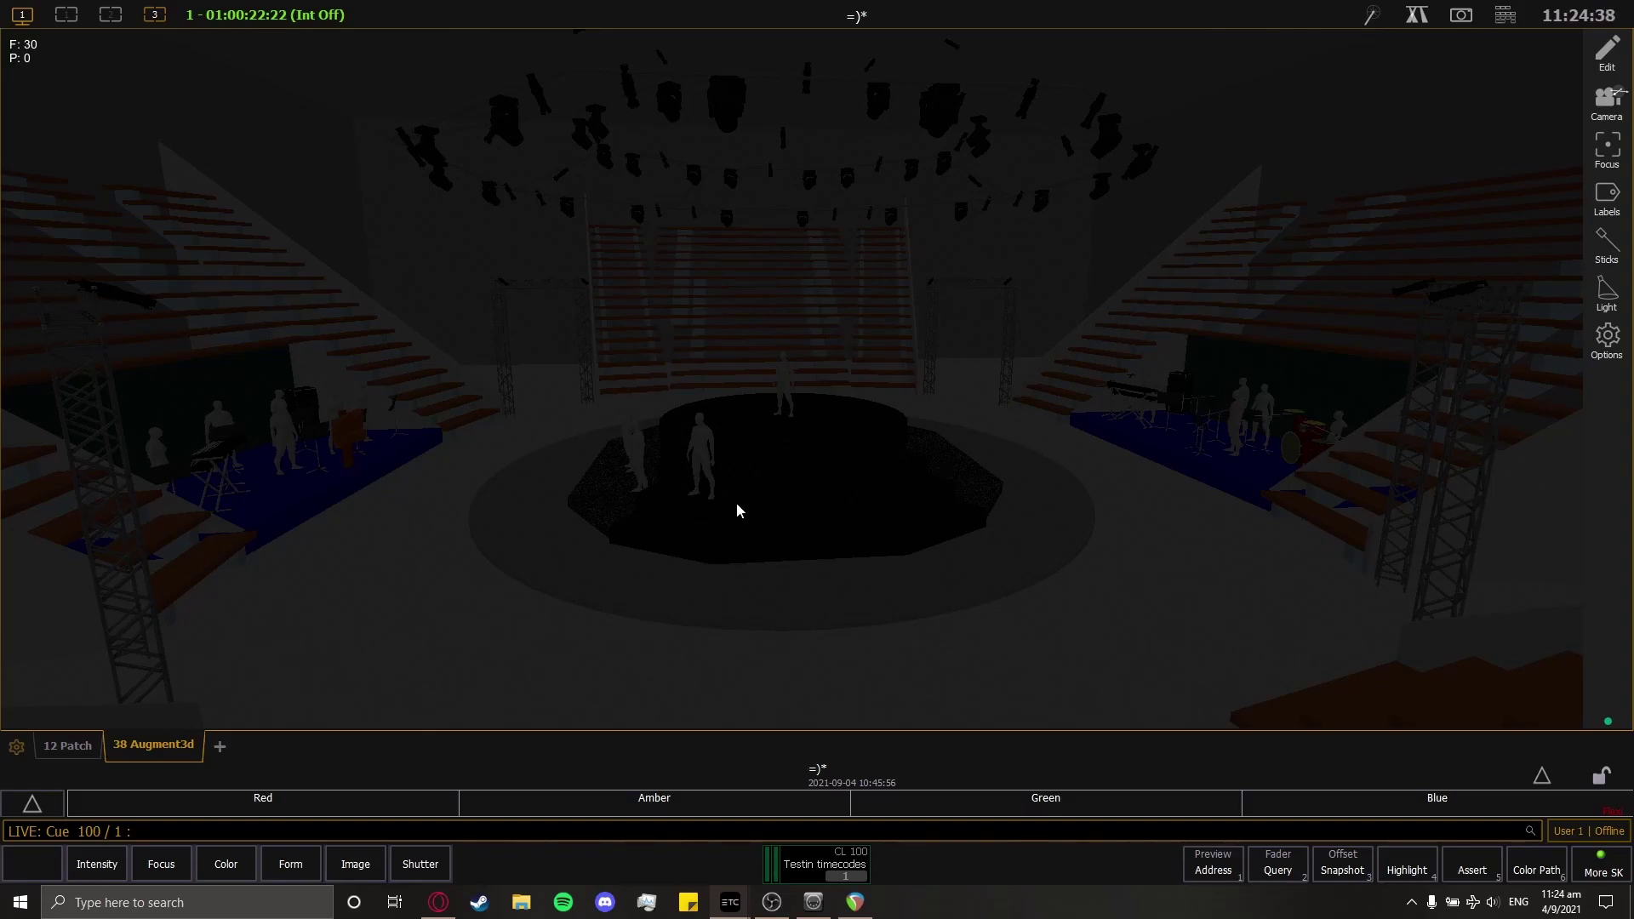
pyautogui.click(1542, 778)
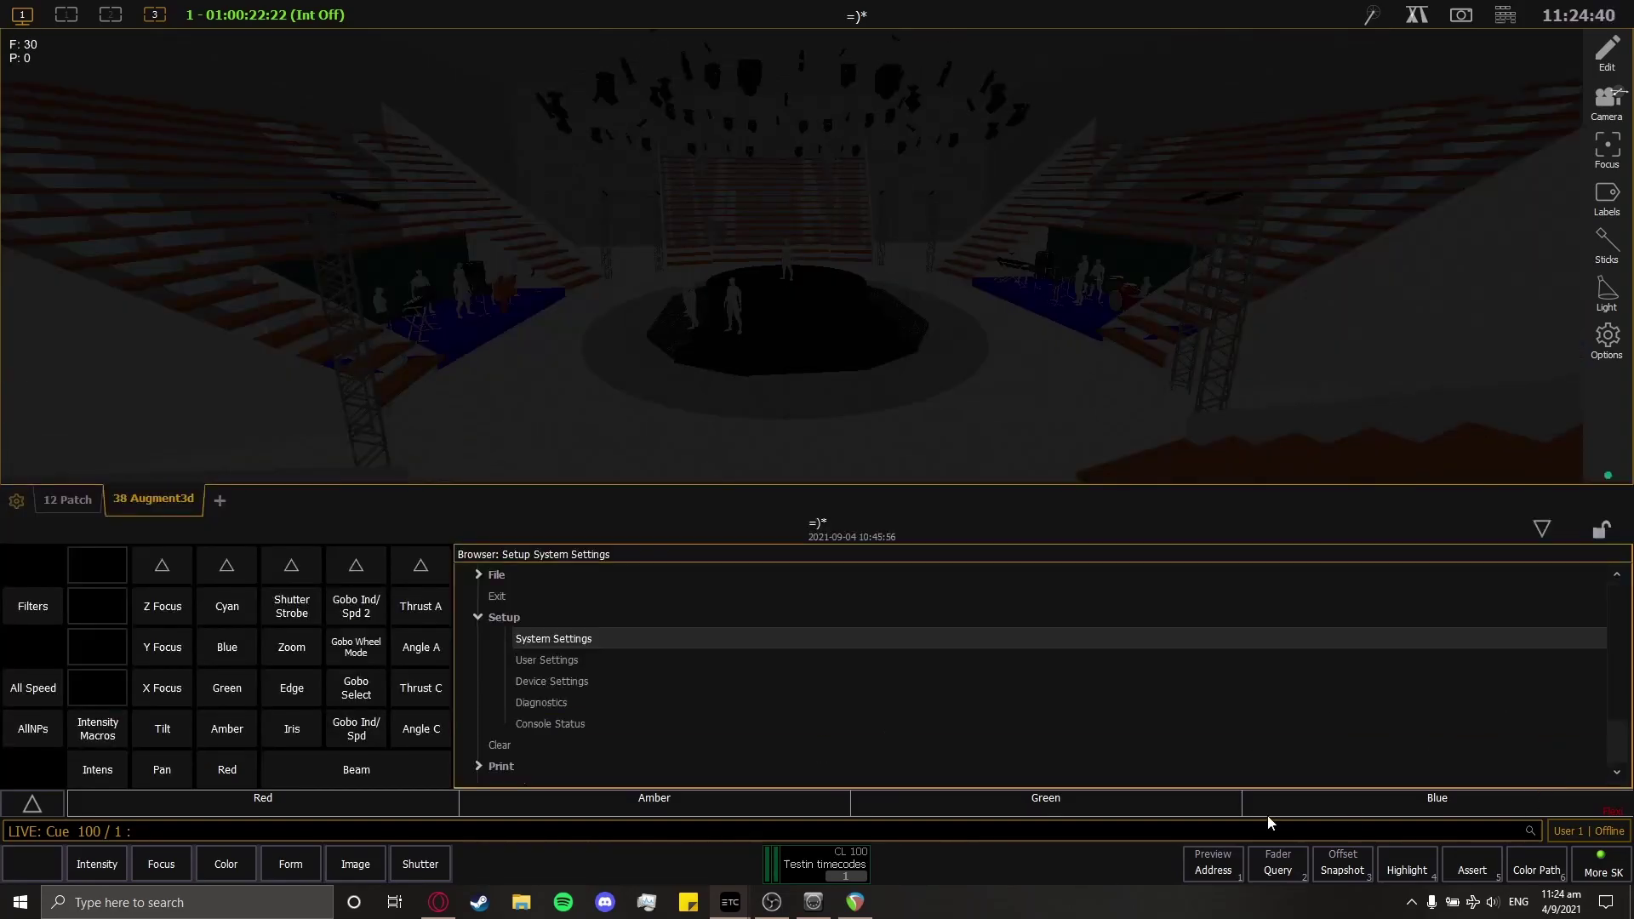
pyautogui.click(560, 641)
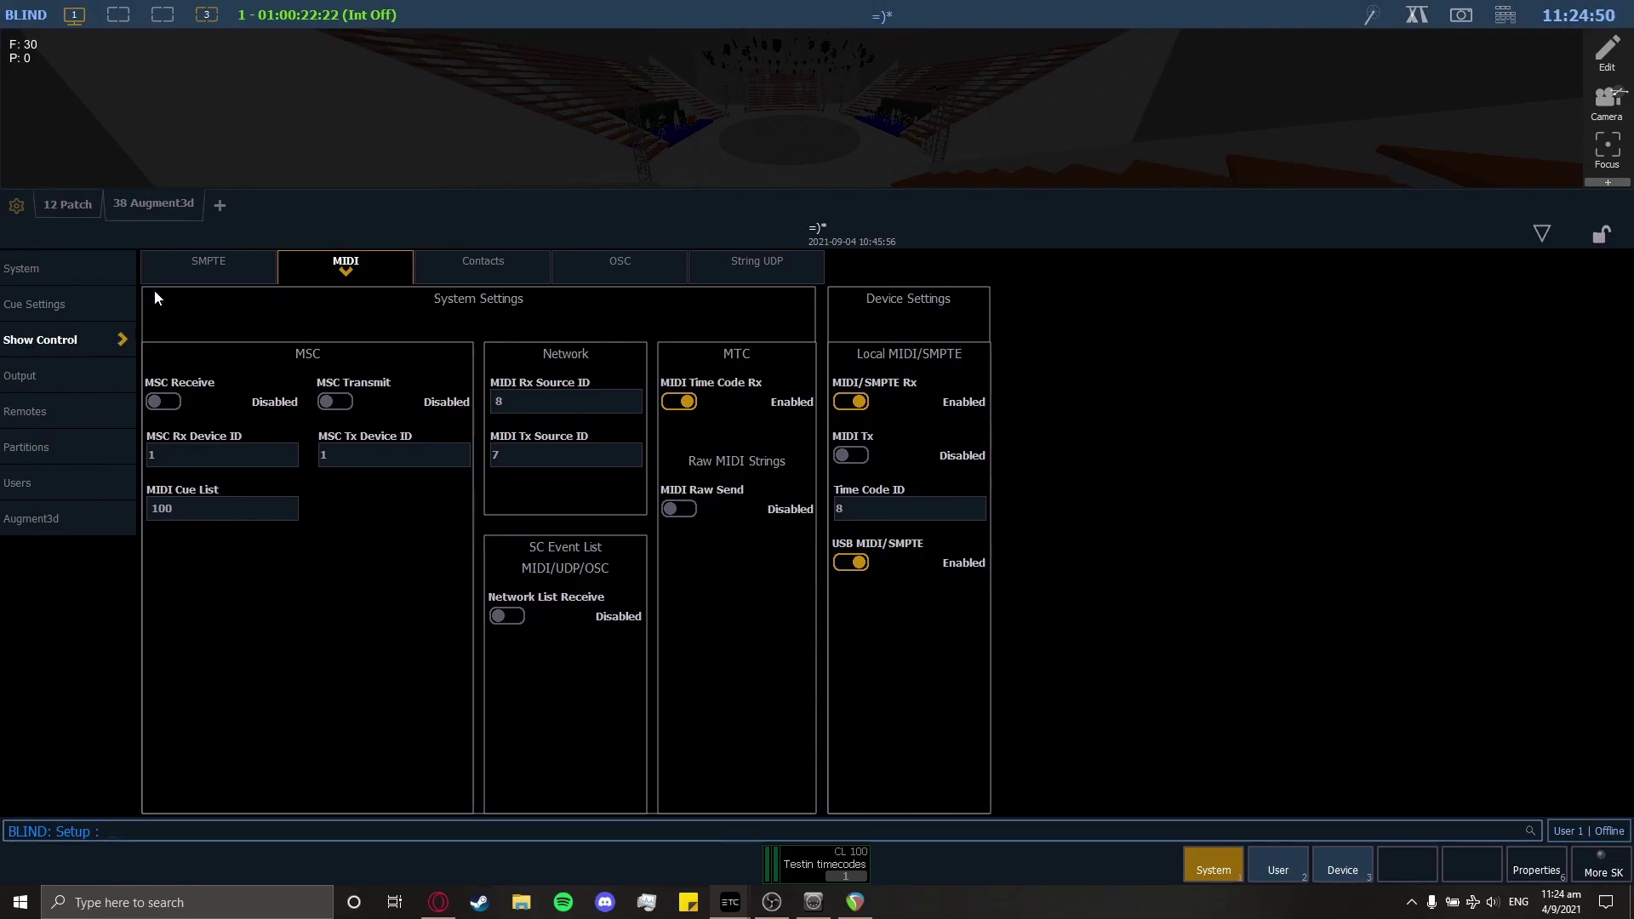
# Review the SMPTE and MIDI tabs, then change the Time Code ID from 8 to 6
pyautogui.click(182, 260)
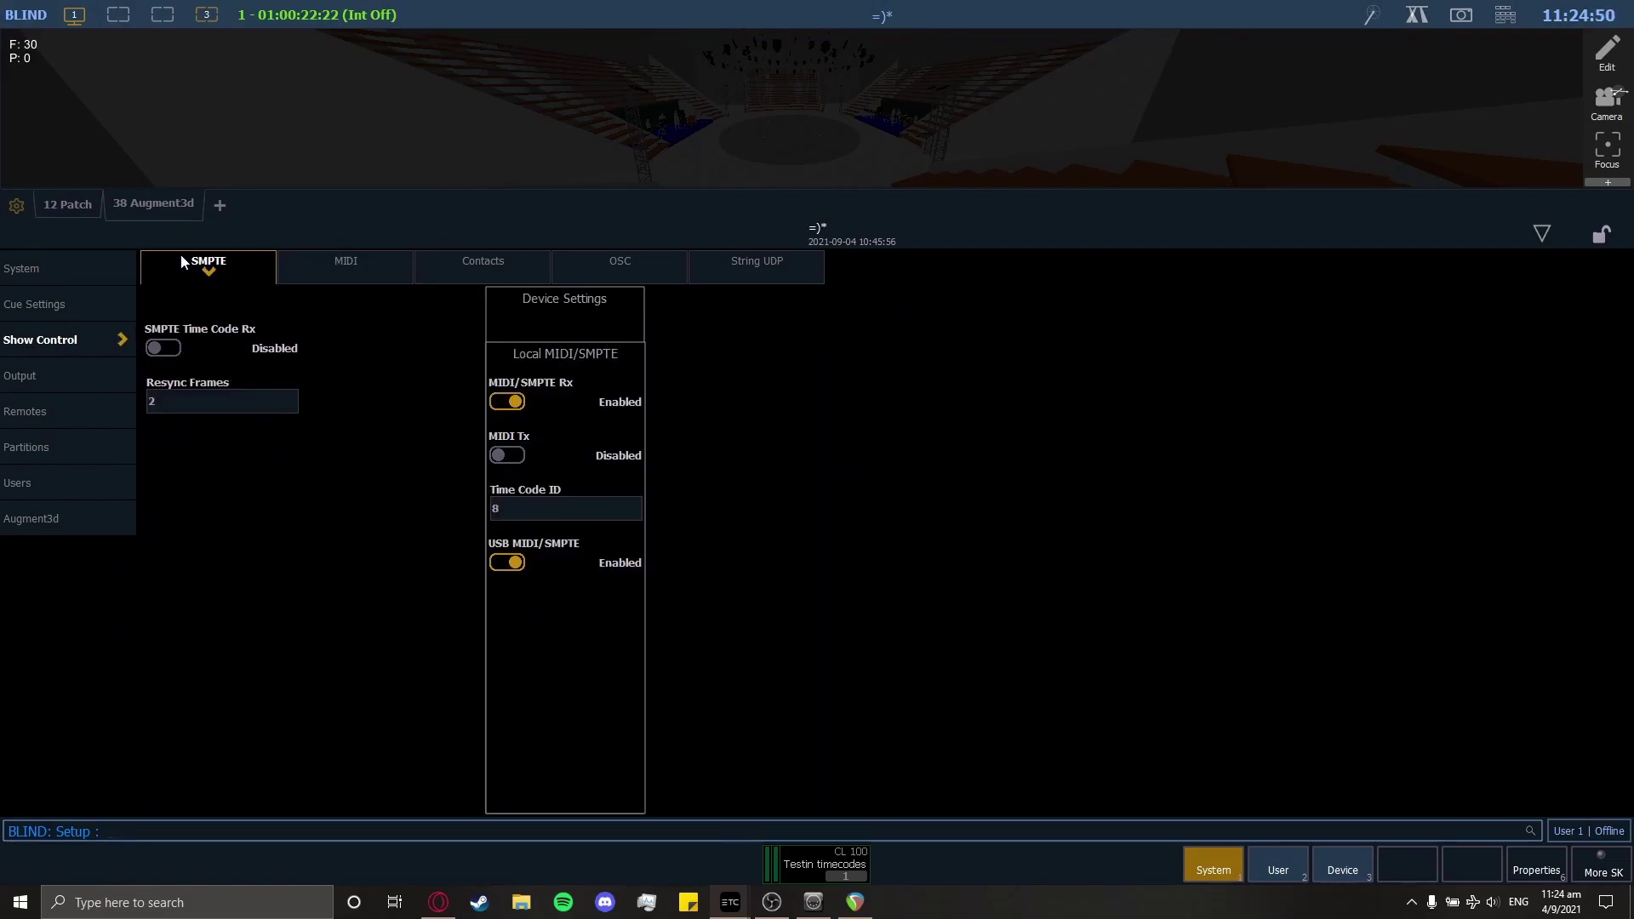
pyautogui.click(318, 263)
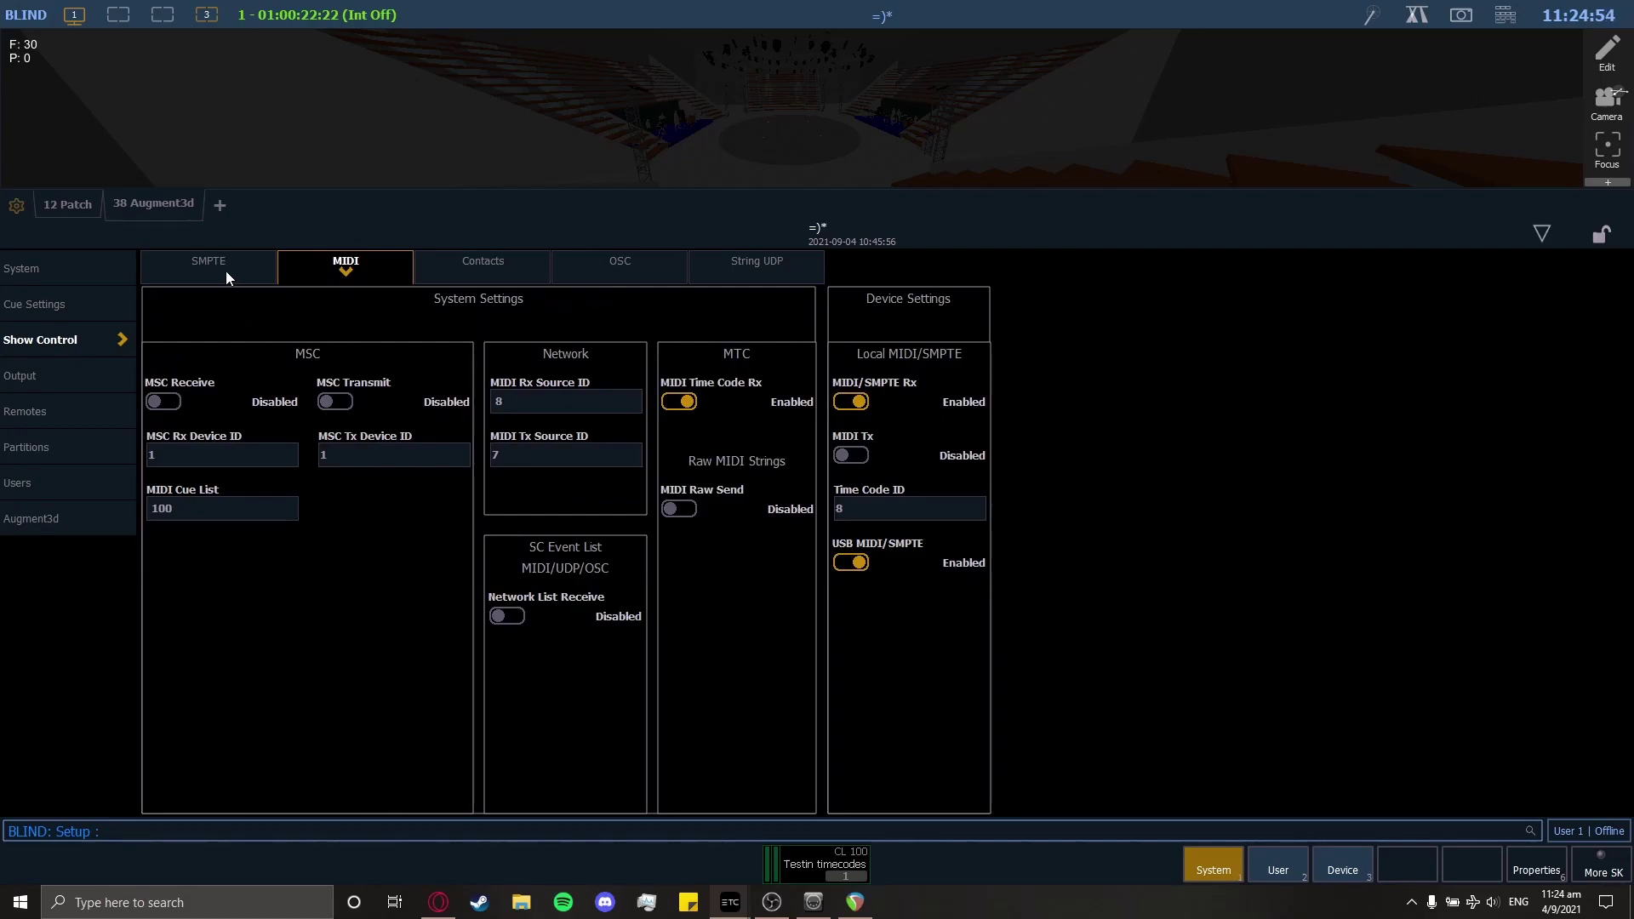
pyautogui.click(245, 267)
pyautogui.click(342, 269)
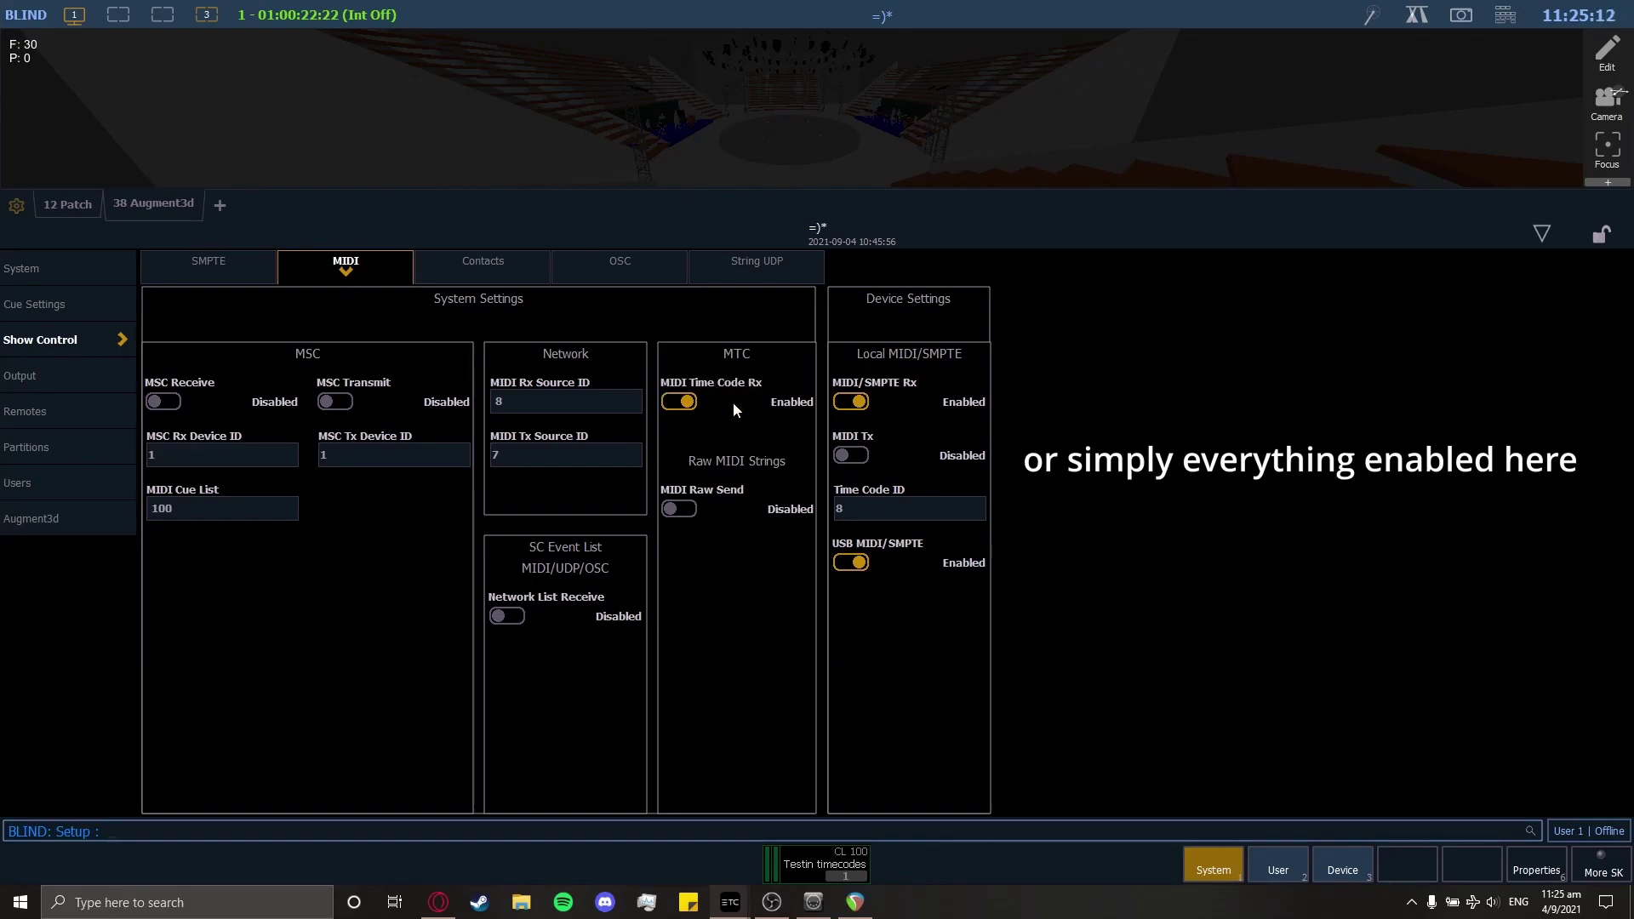
pyautogui.click(889, 508)
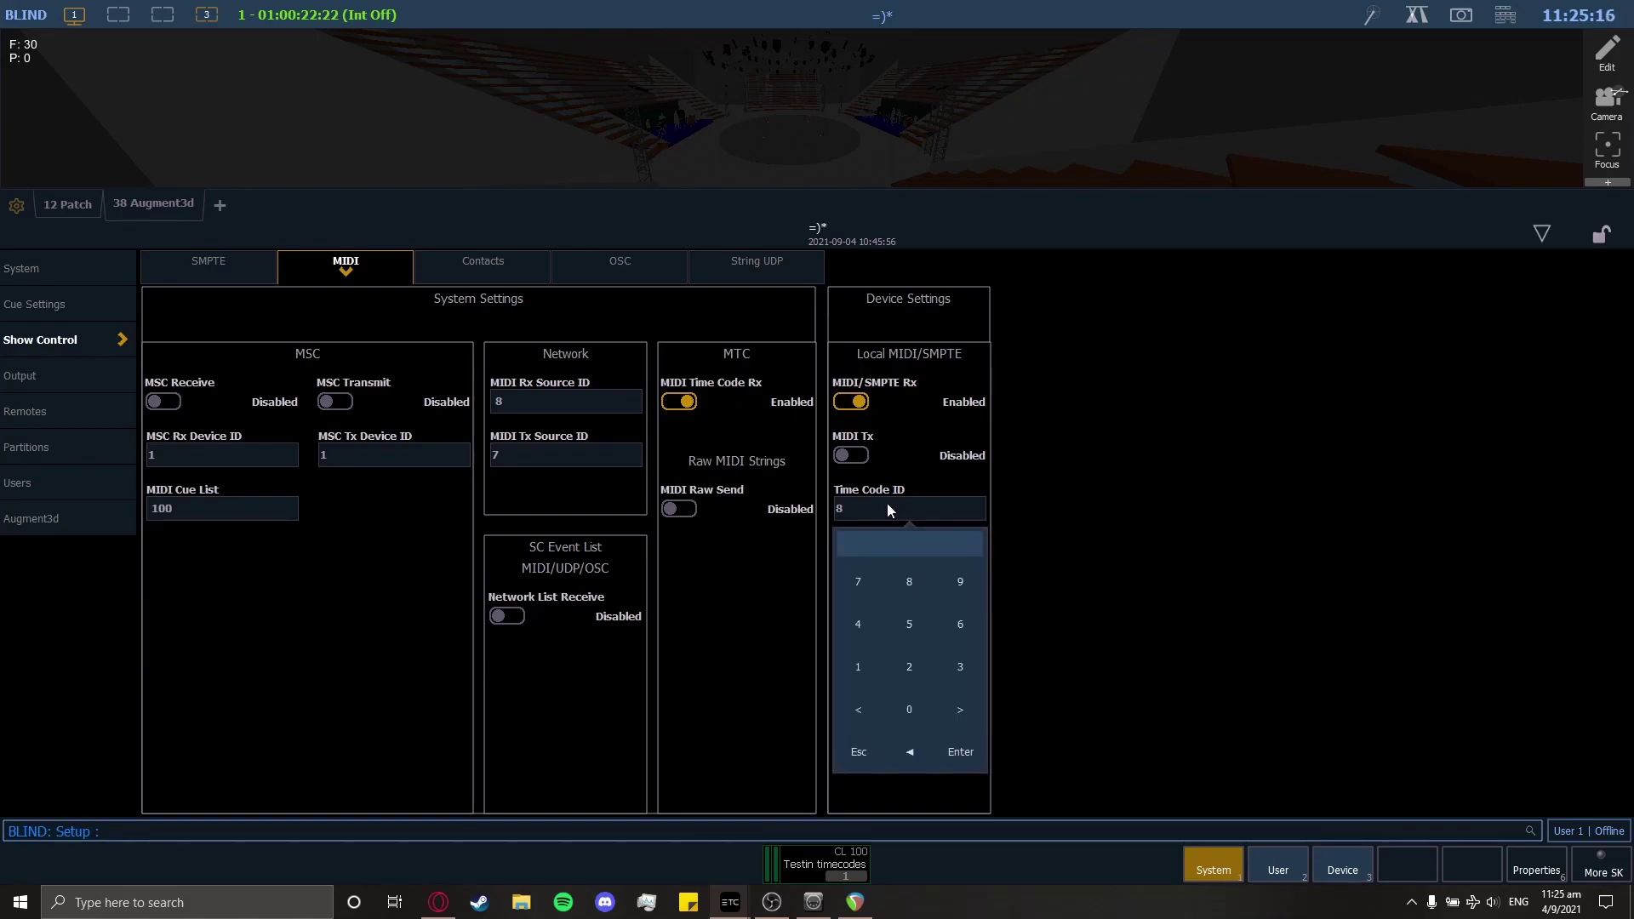
pyautogui.write('6')
pyautogui.press('Return')
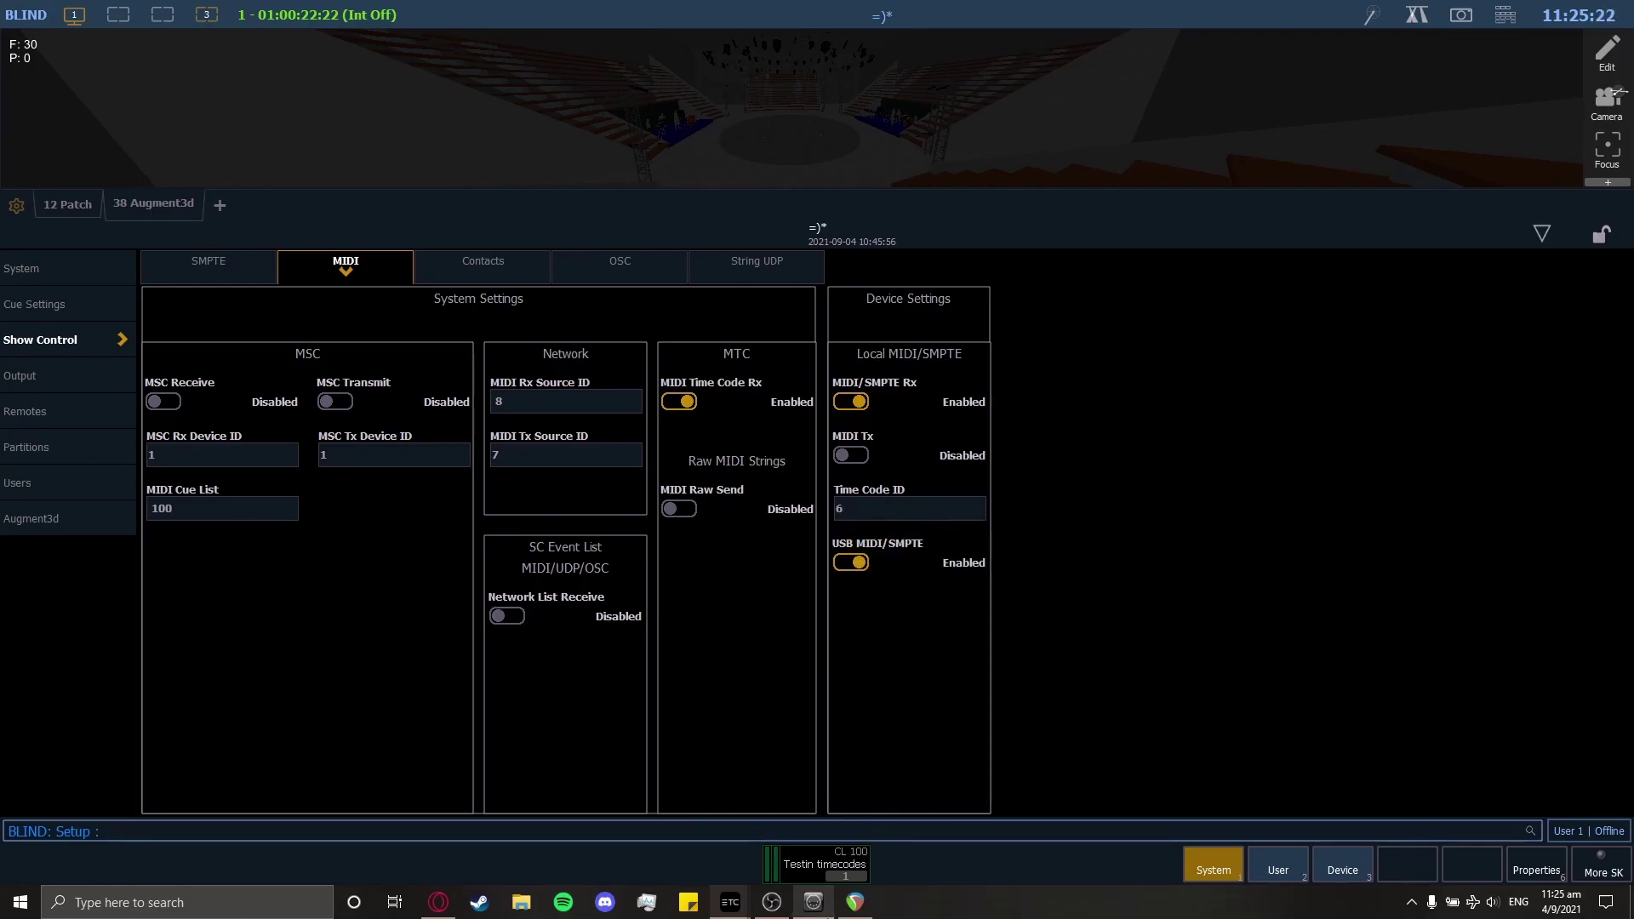
pyautogui.click(813, 902)
# Look up the virtual MIDI input port's ID in REAPER's MIDI Devices preferences
pyautogui.rightClick(412, 211)
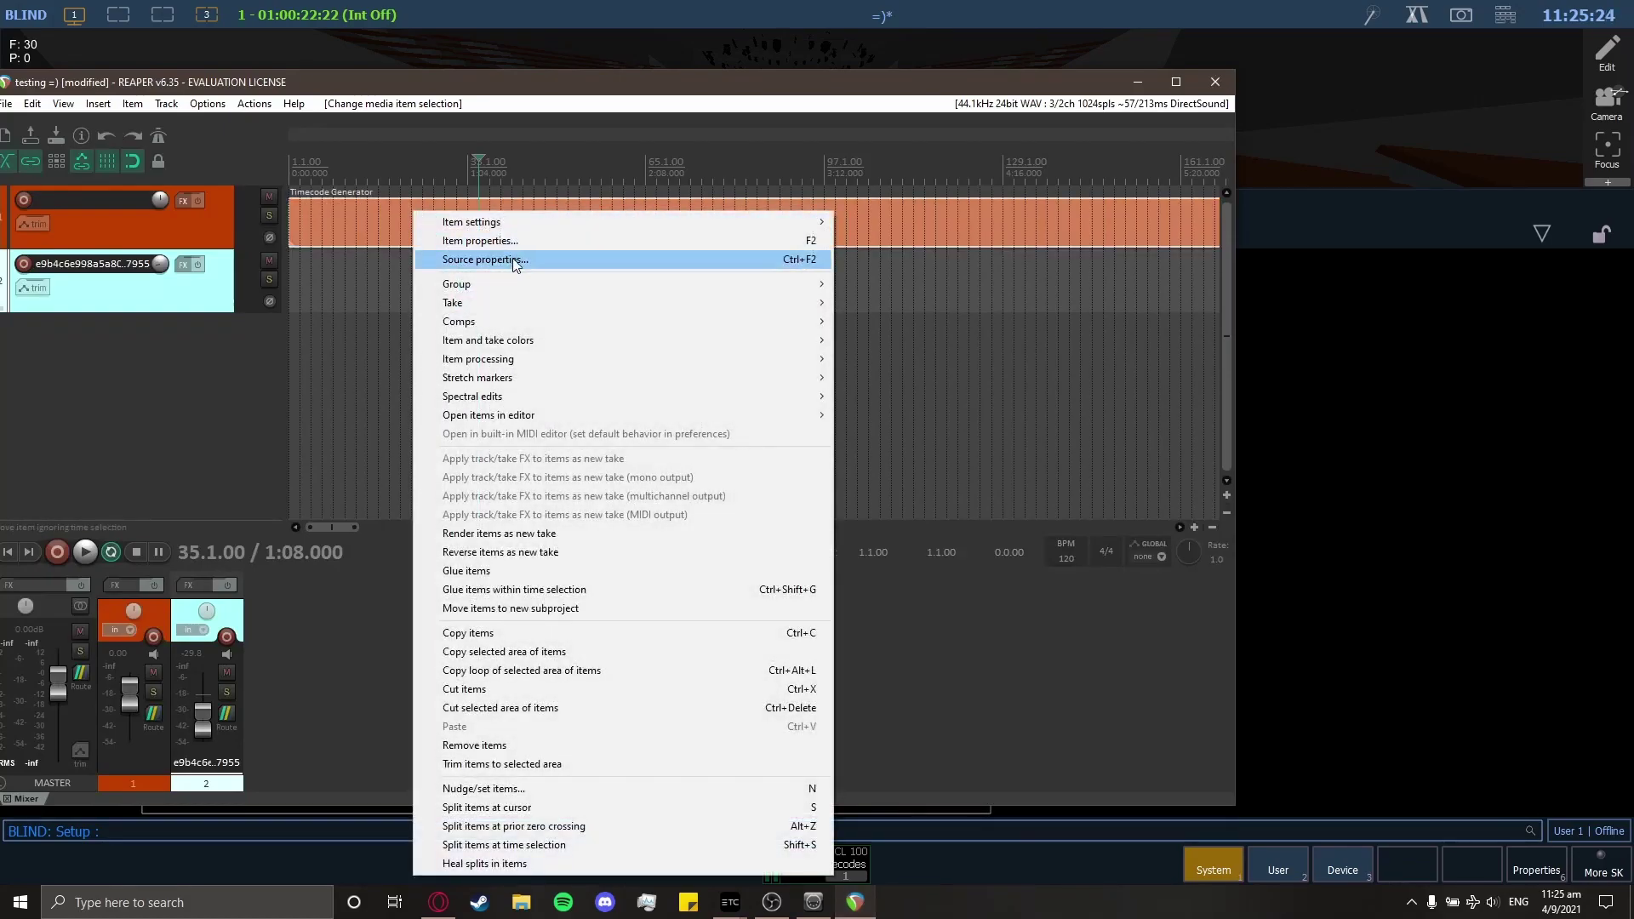
pyautogui.click(502, 258)
pyautogui.click(345, 383)
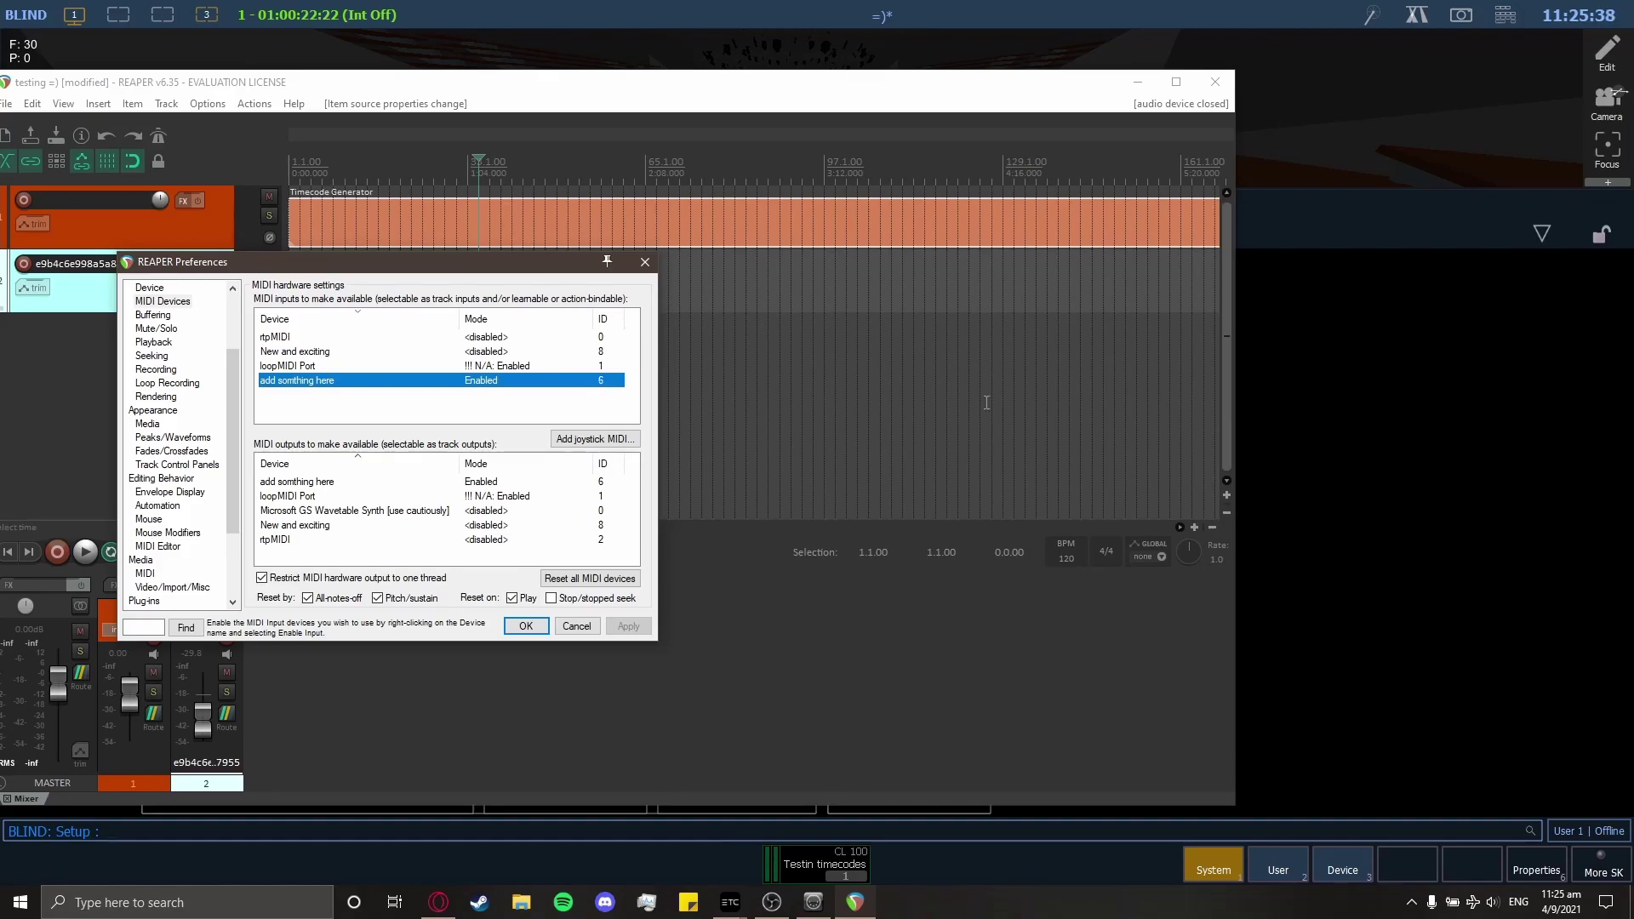
pyautogui.click(1362, 492)
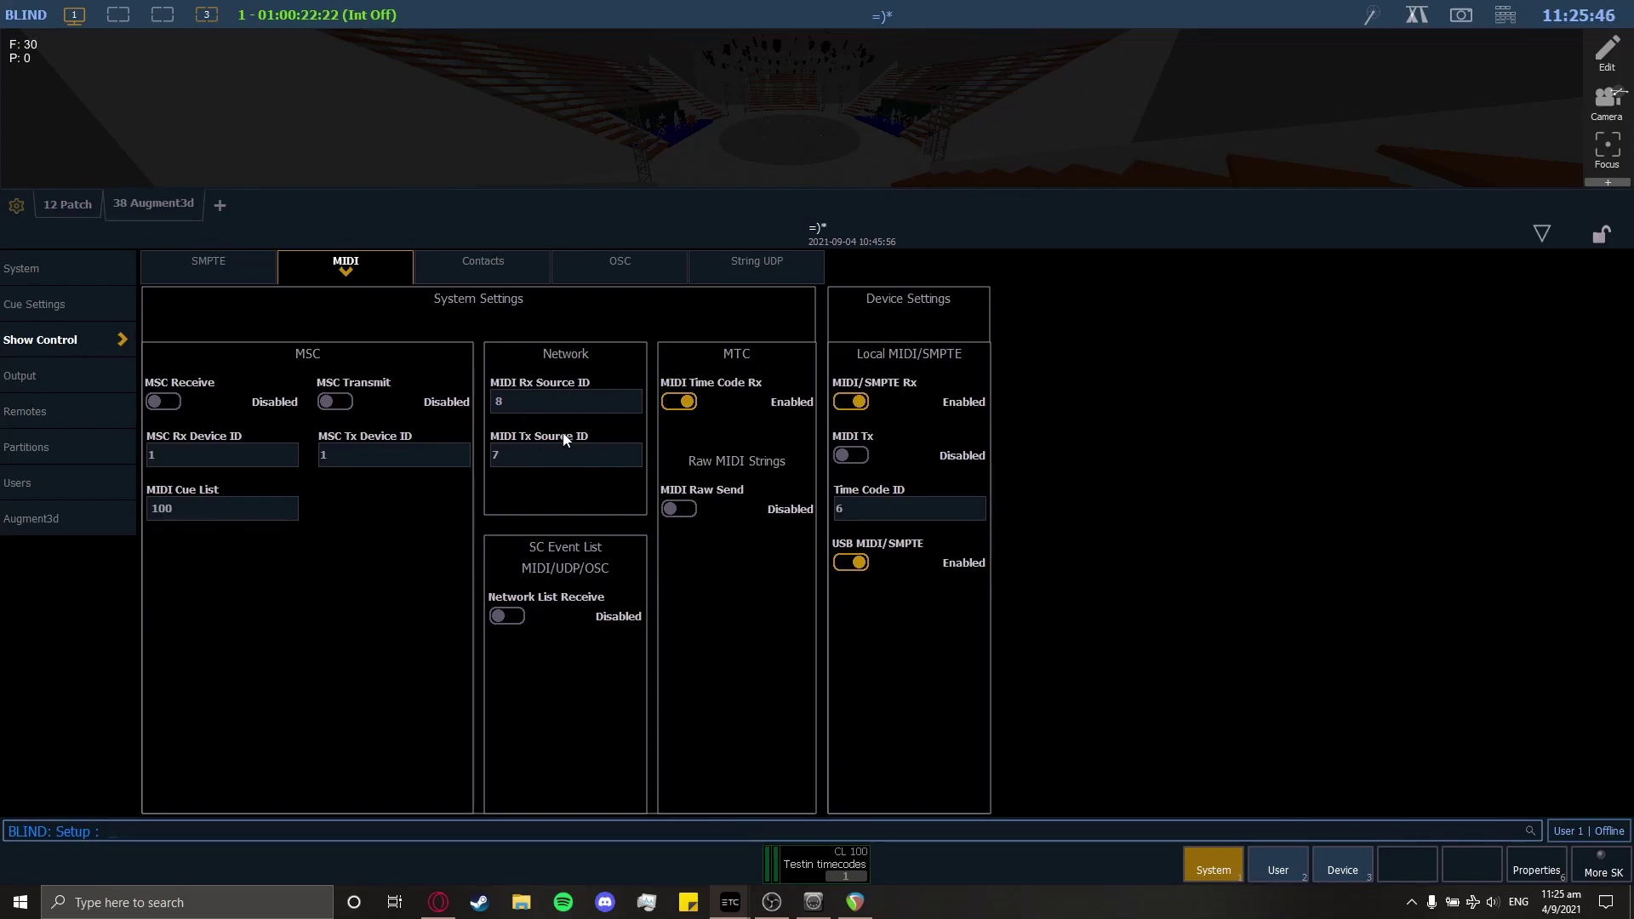
# Set the MIDI Rx and Tx Source IDs to 6 after confirming REAPER's output port ID
pyautogui.click(524, 404)
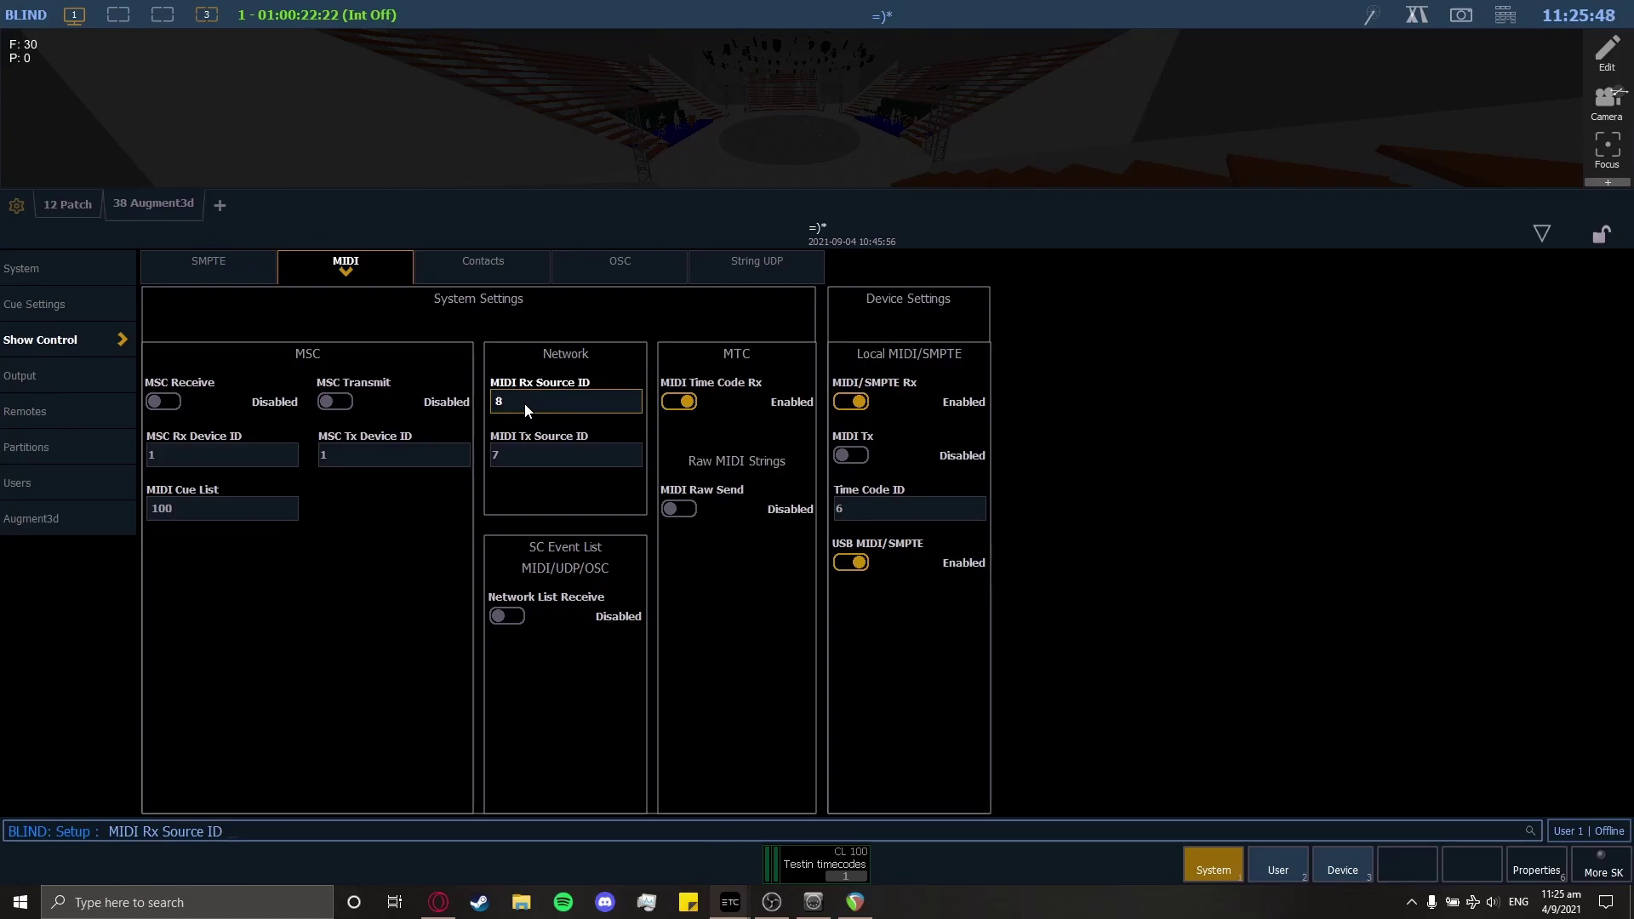
pyautogui.click(521, 457)
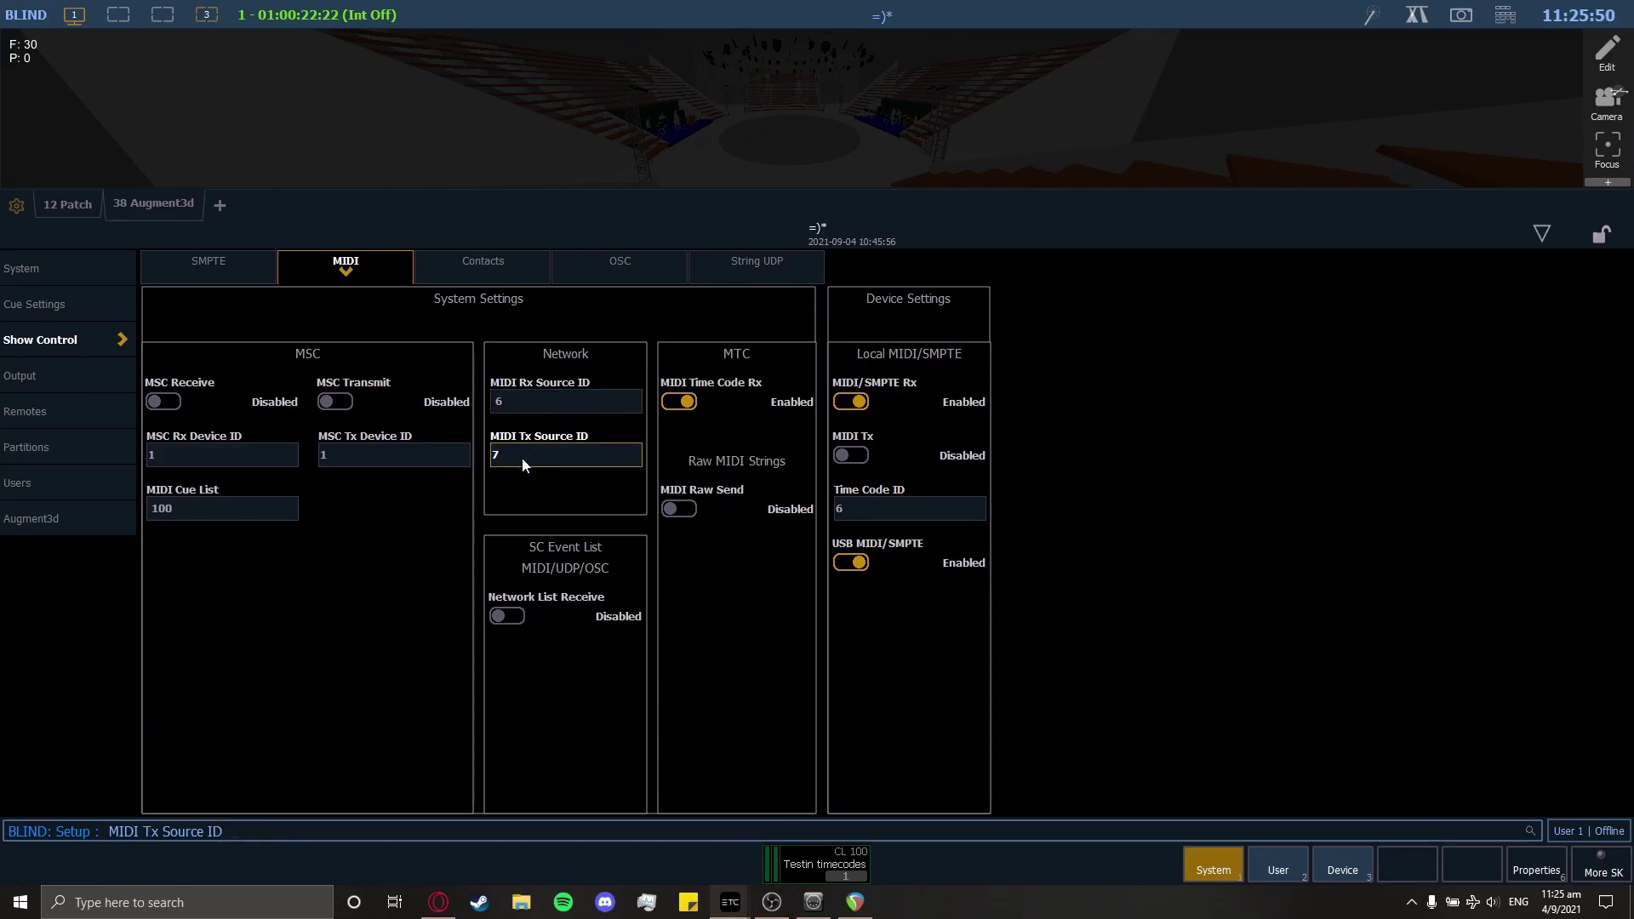
pyautogui.click(813, 902)
pyautogui.click(856, 800)
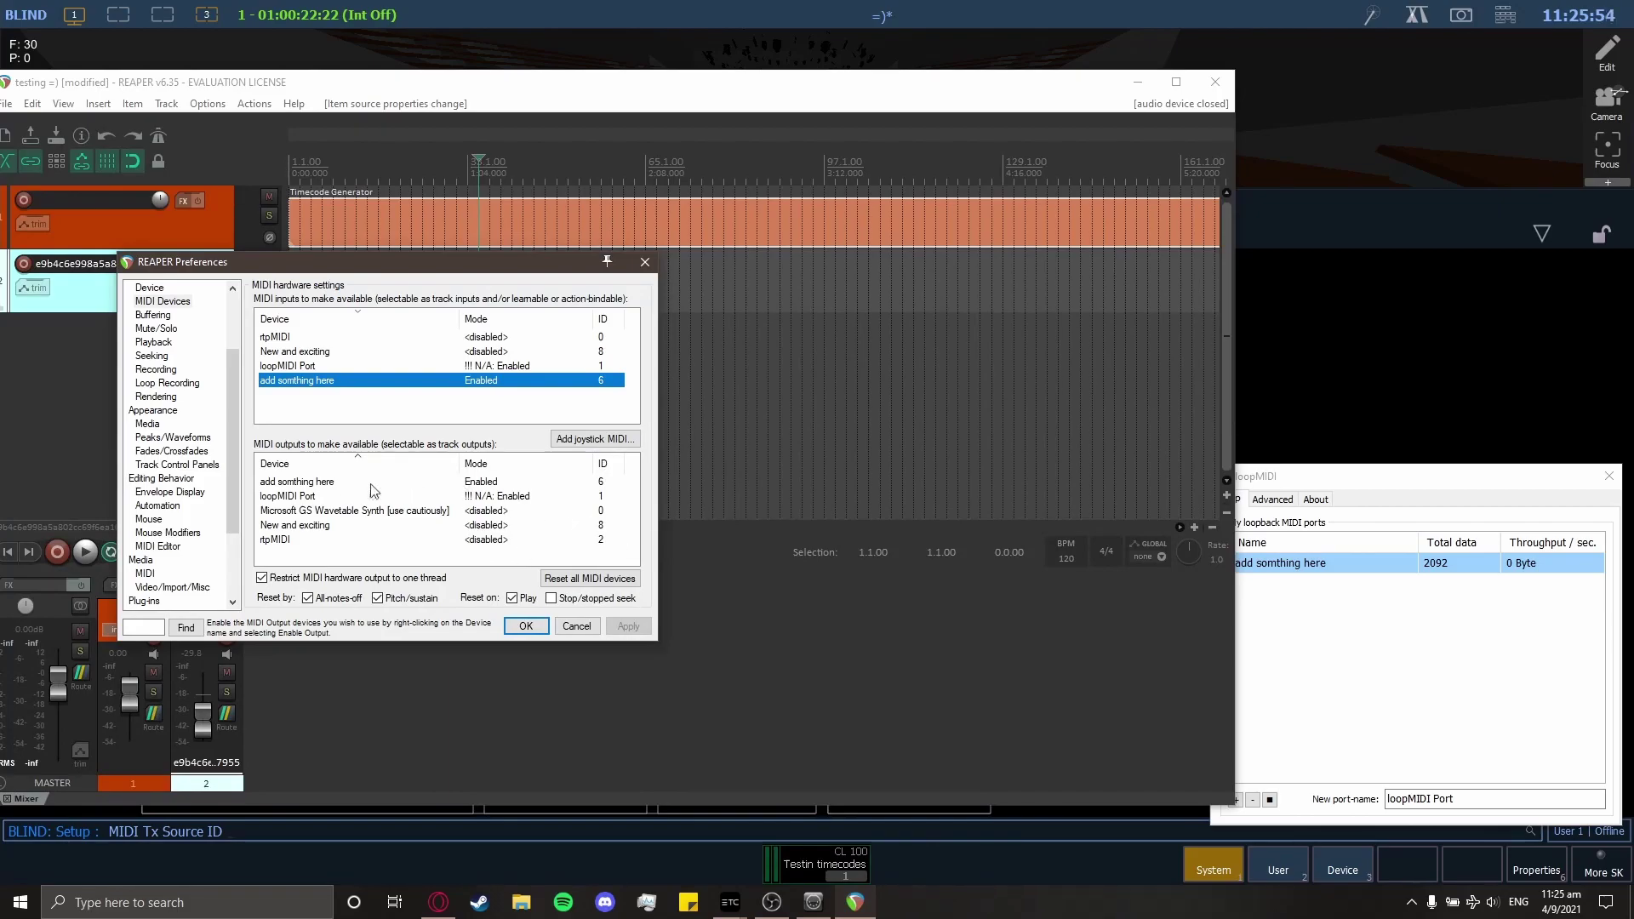
pyautogui.click(316, 482)
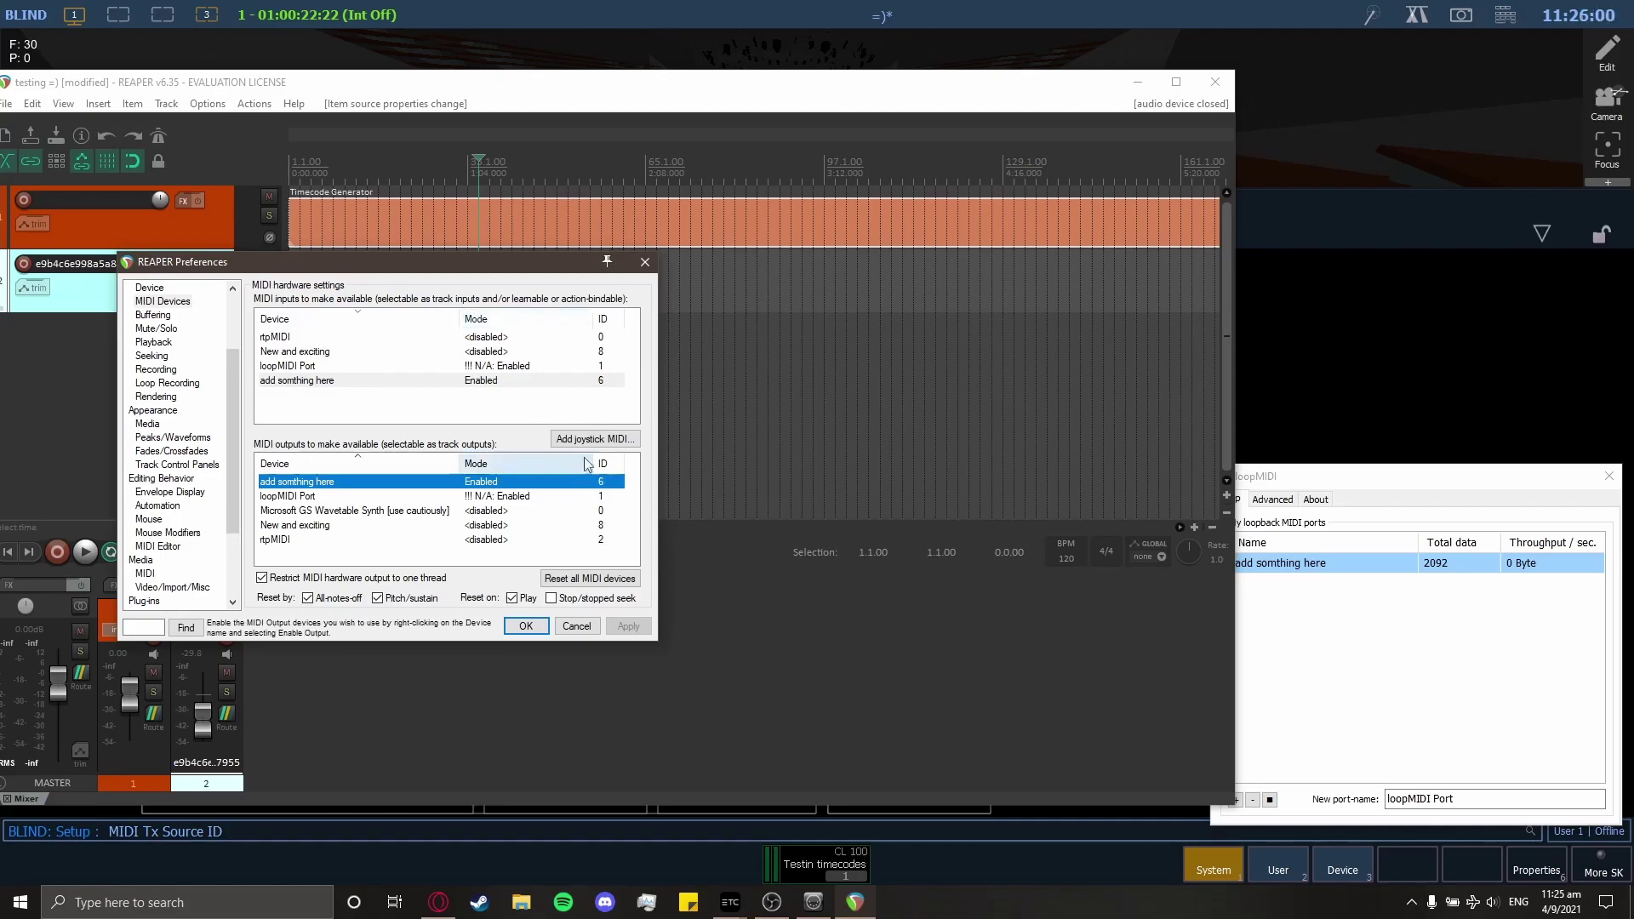
pyautogui.hotkey('alt', 'Tab')
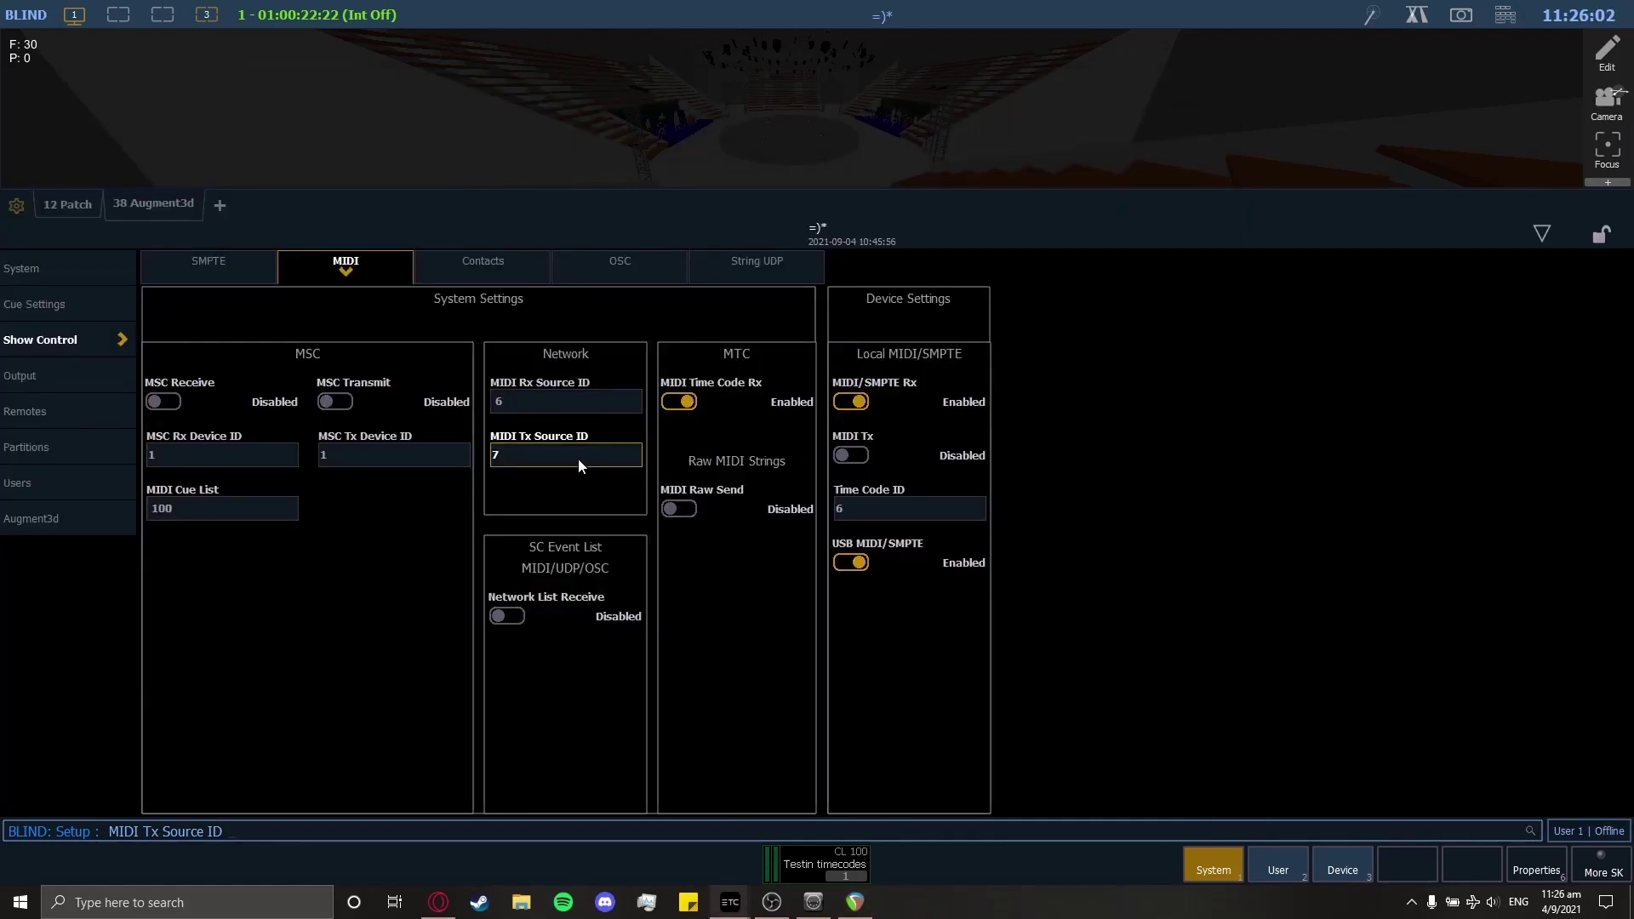
pyautogui.write('6')
pyautogui.press('Return')
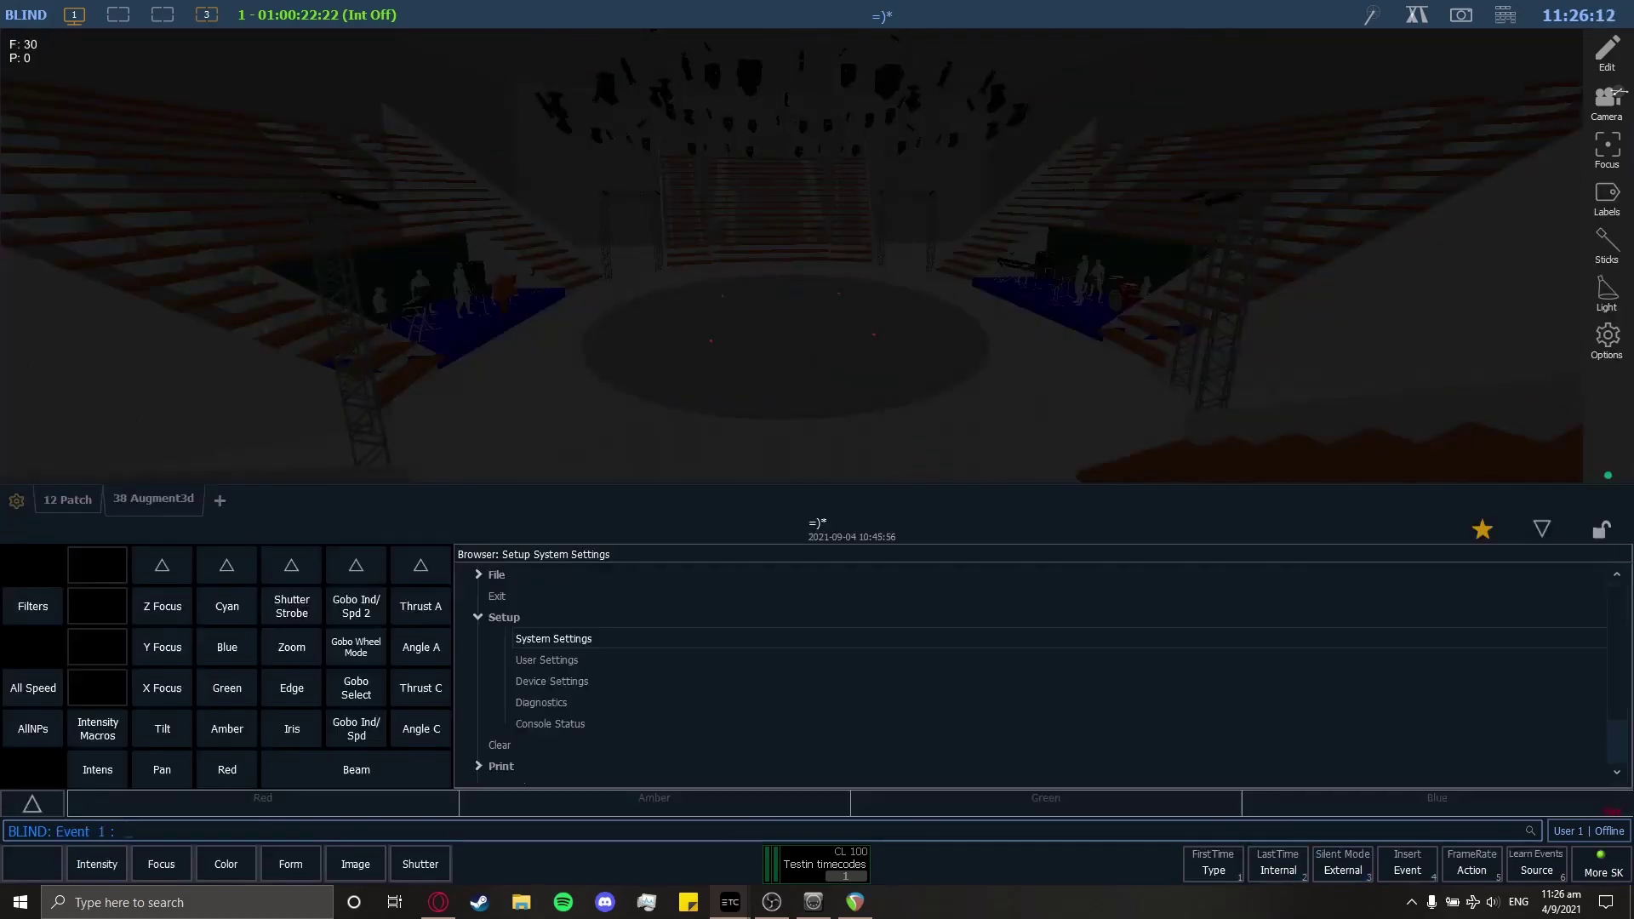
# Add the Show Control display as a new tab and enlarge it
pyautogui.click(221, 502)
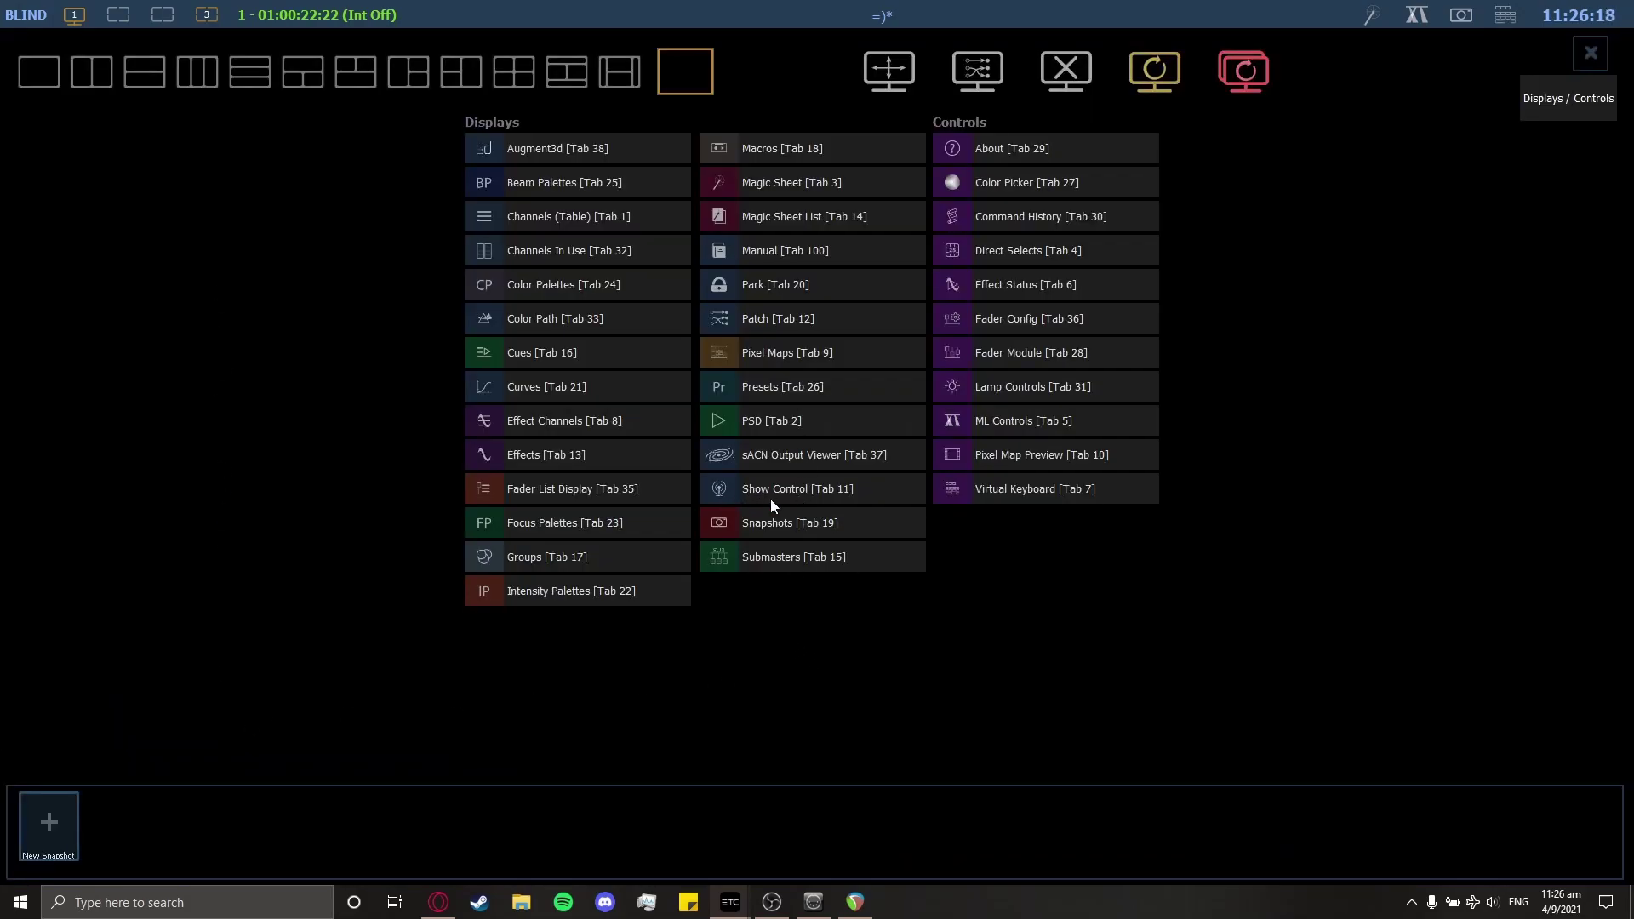
pyautogui.click(713, 492)
pyautogui.click(1530, 525)
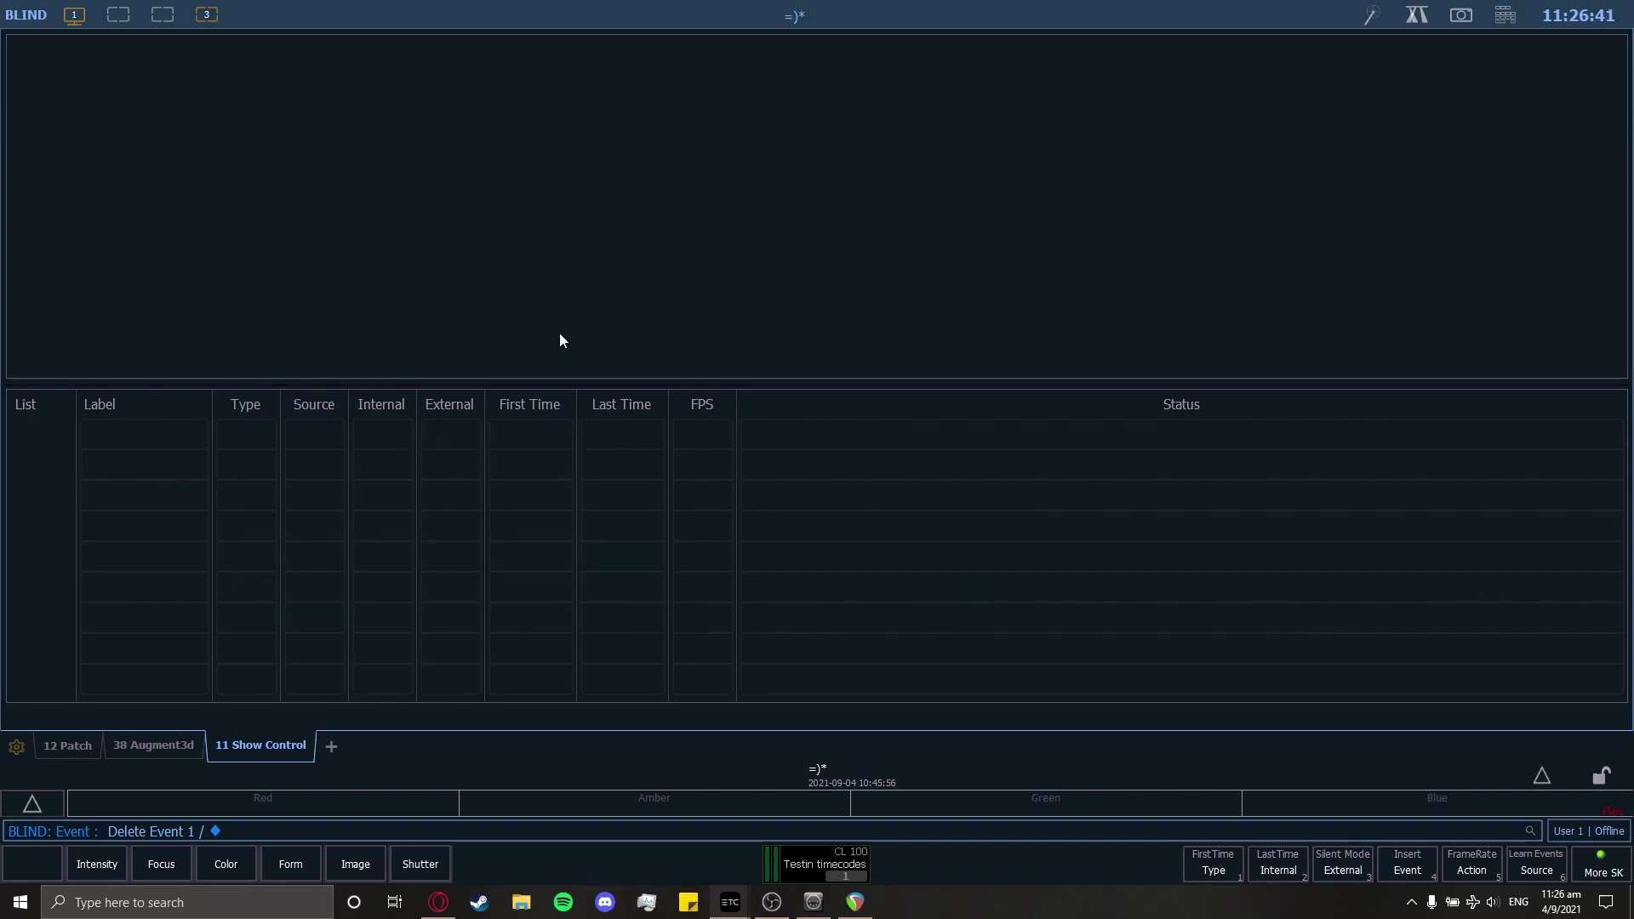
# Create MIDI event list 1 with Source 6 and External timecode switched On
pyautogui.click(1411, 868)
pyautogui.press('Return')
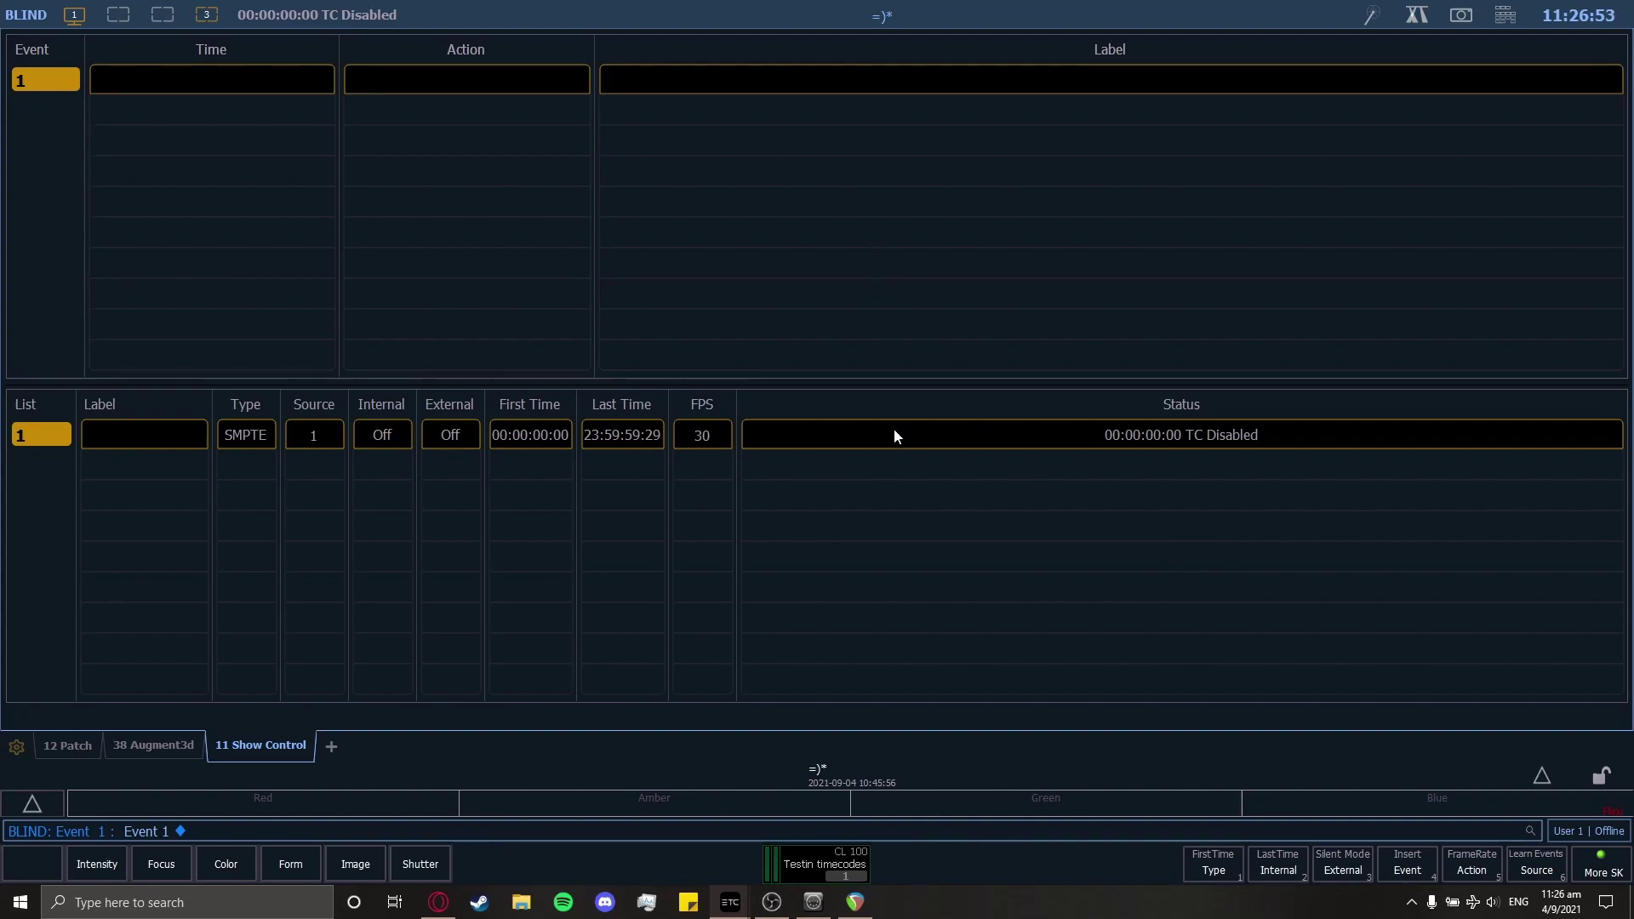
pyautogui.click(245, 431)
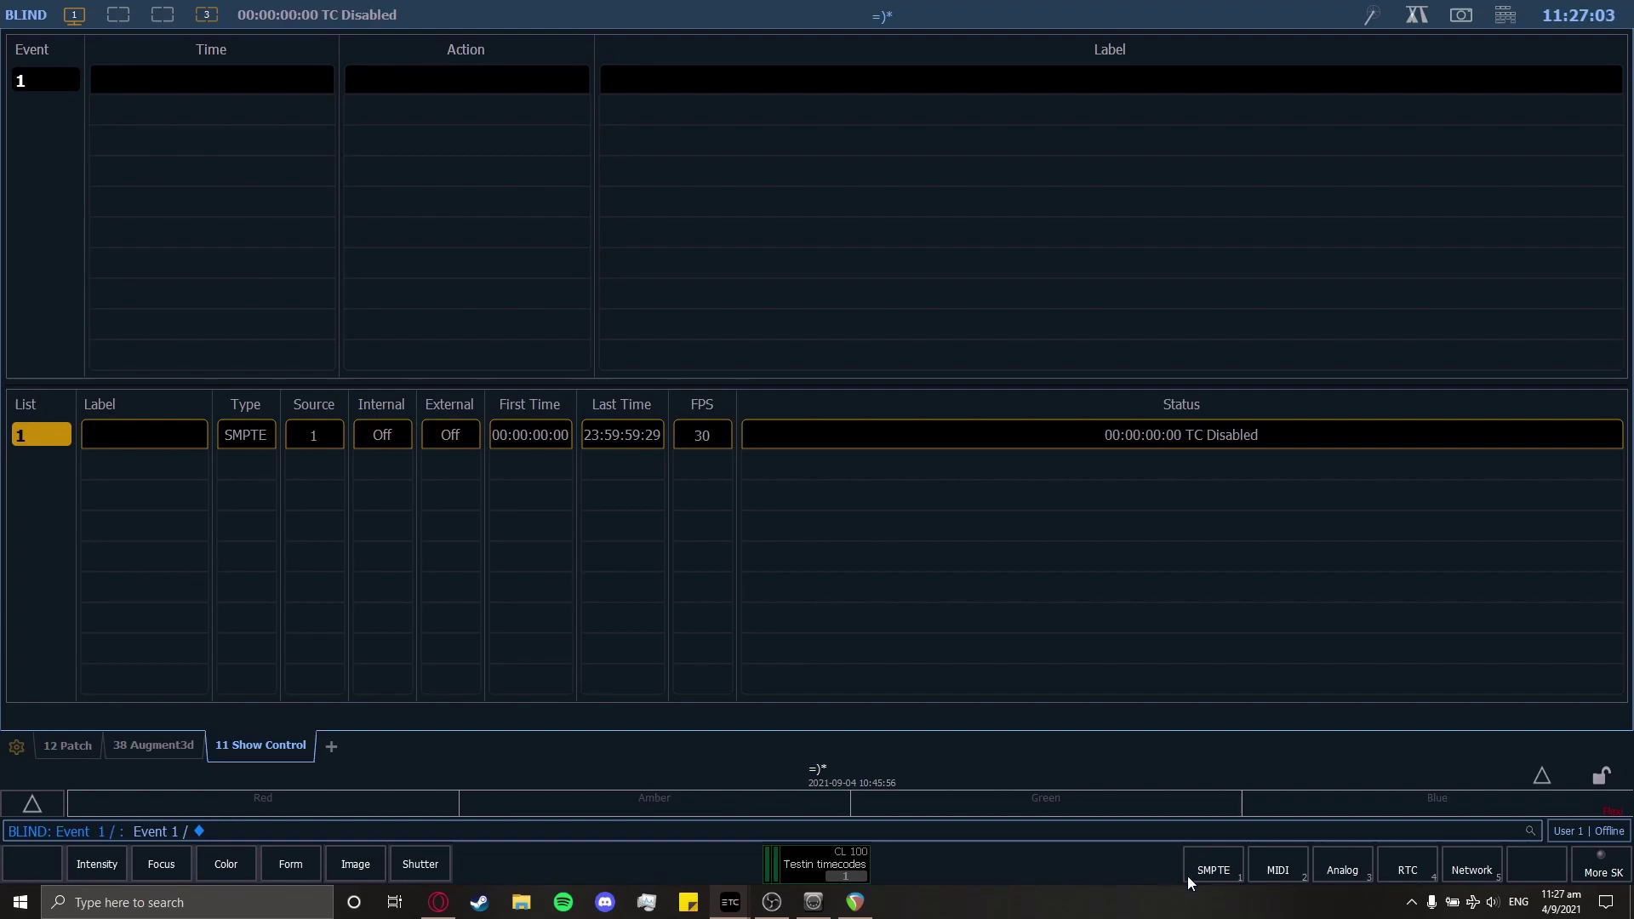
pyautogui.click(1281, 875)
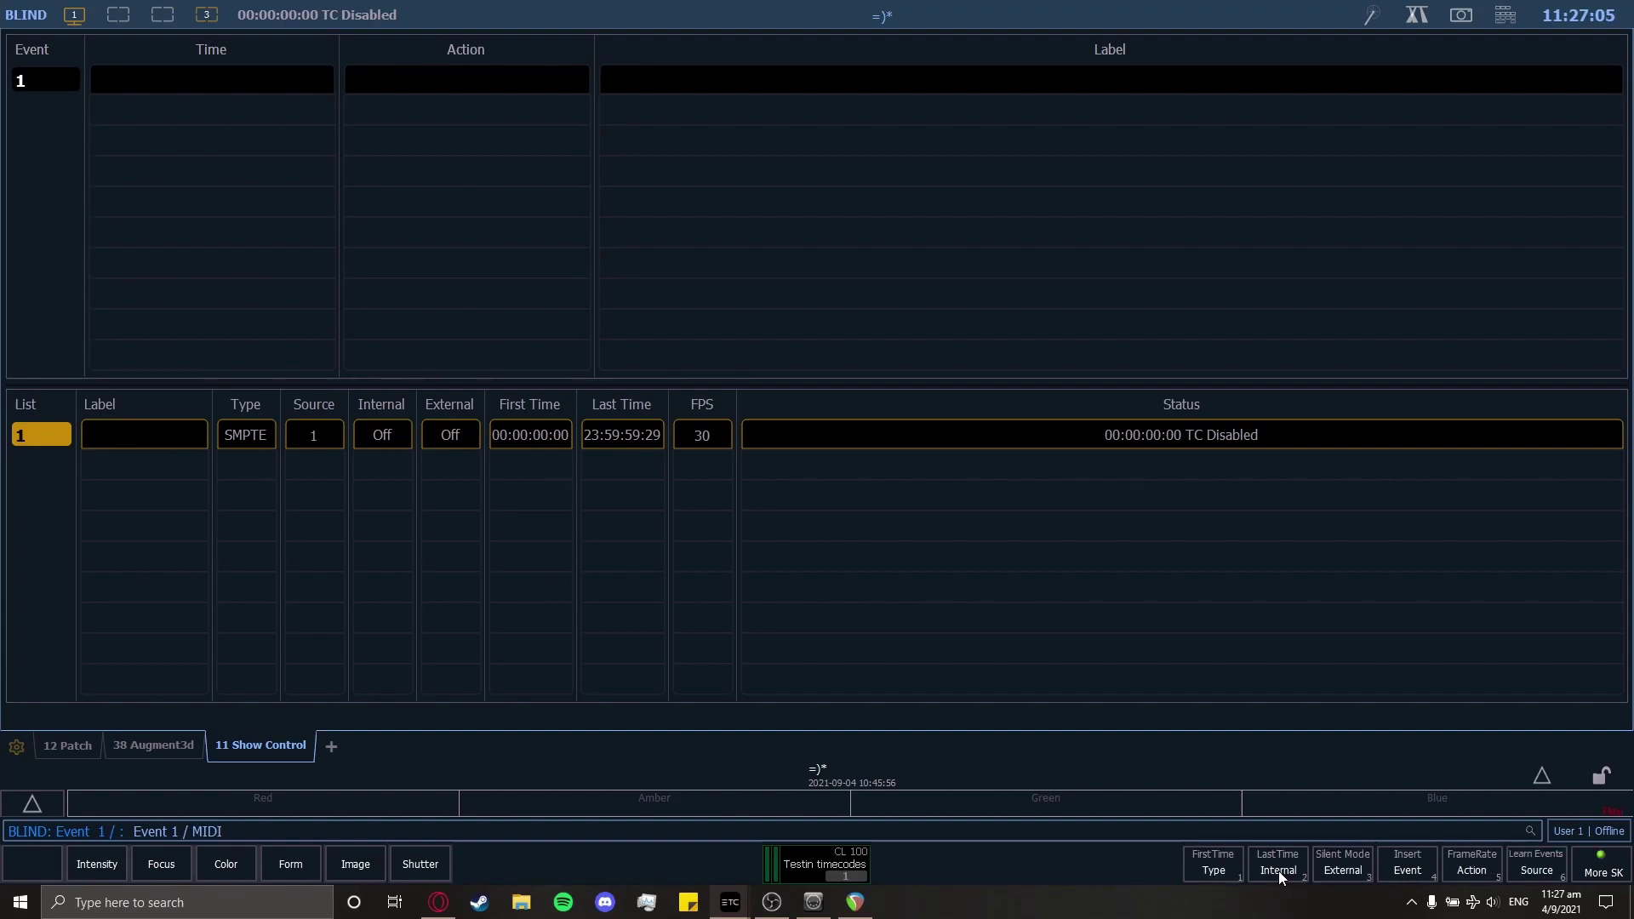
pyautogui.press('Return')
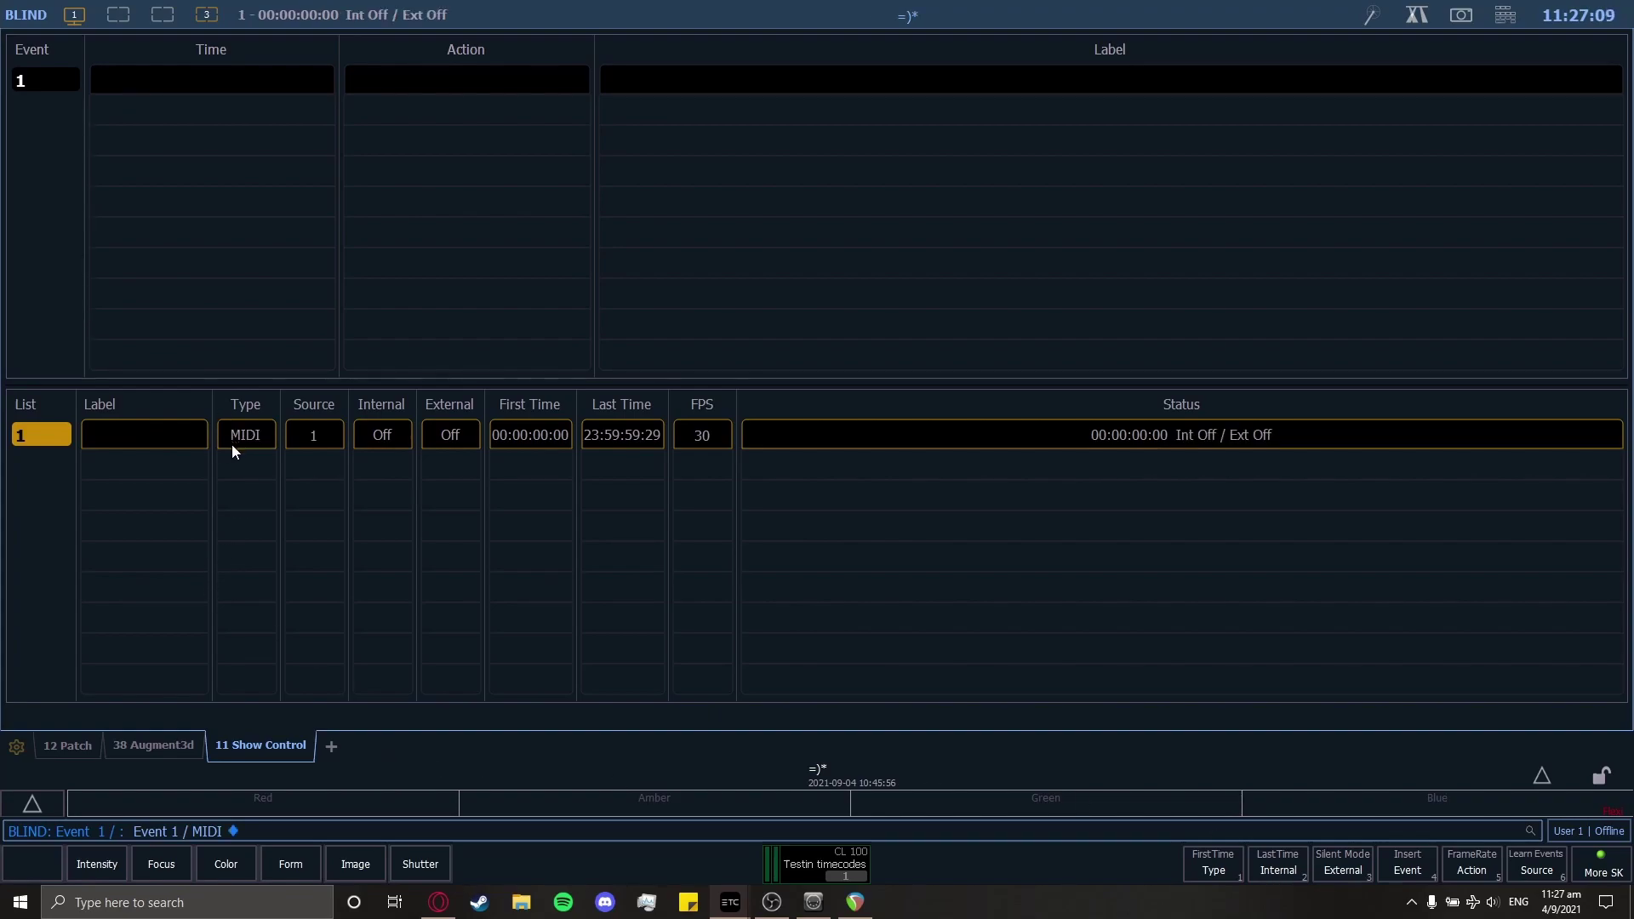
pyautogui.click(320, 442)
pyautogui.click(460, 434)
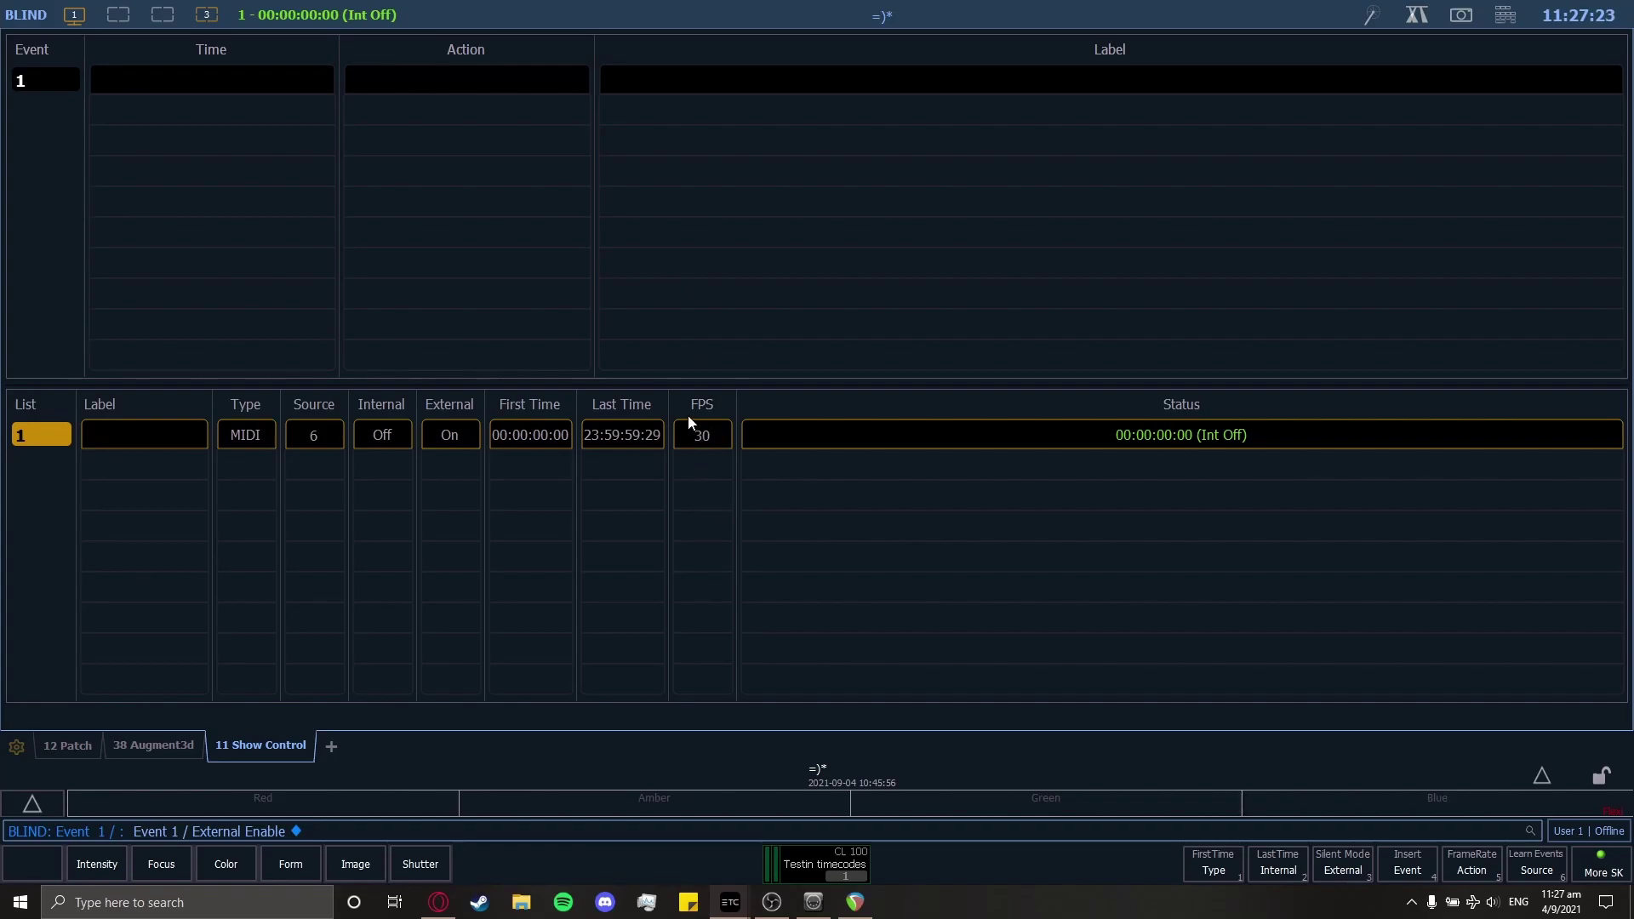
# Apply Send MIDI (MTC) in the generator's Source properties, then minimize REAPER
pyautogui.click(855, 902)
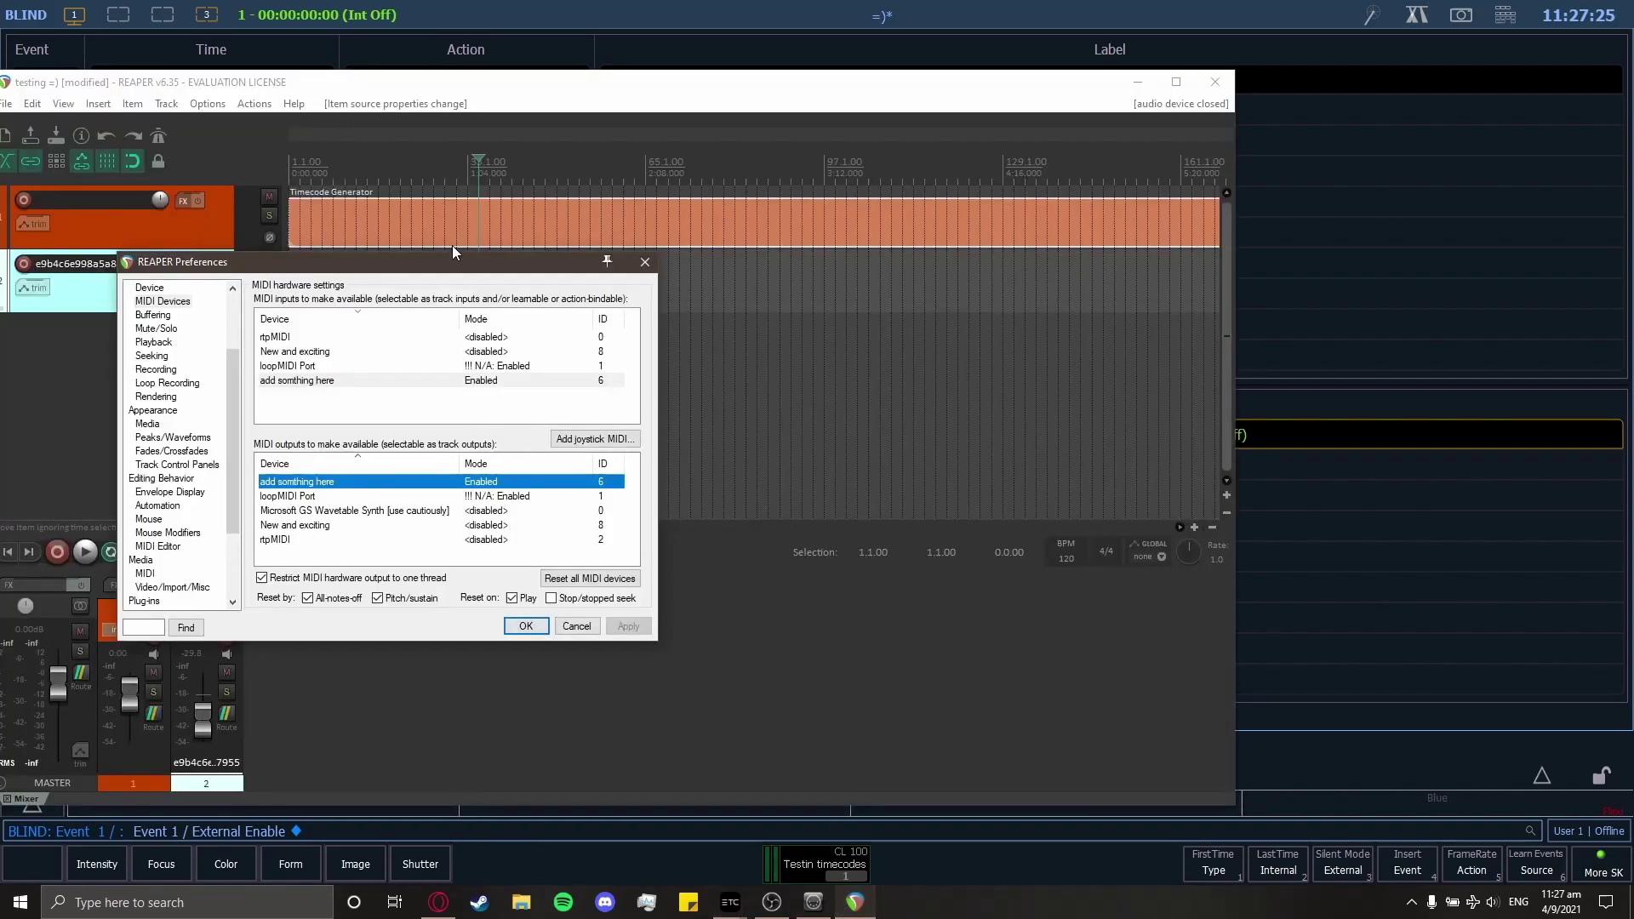
pyautogui.click(645, 262)
pyautogui.rightClick(631, 223)
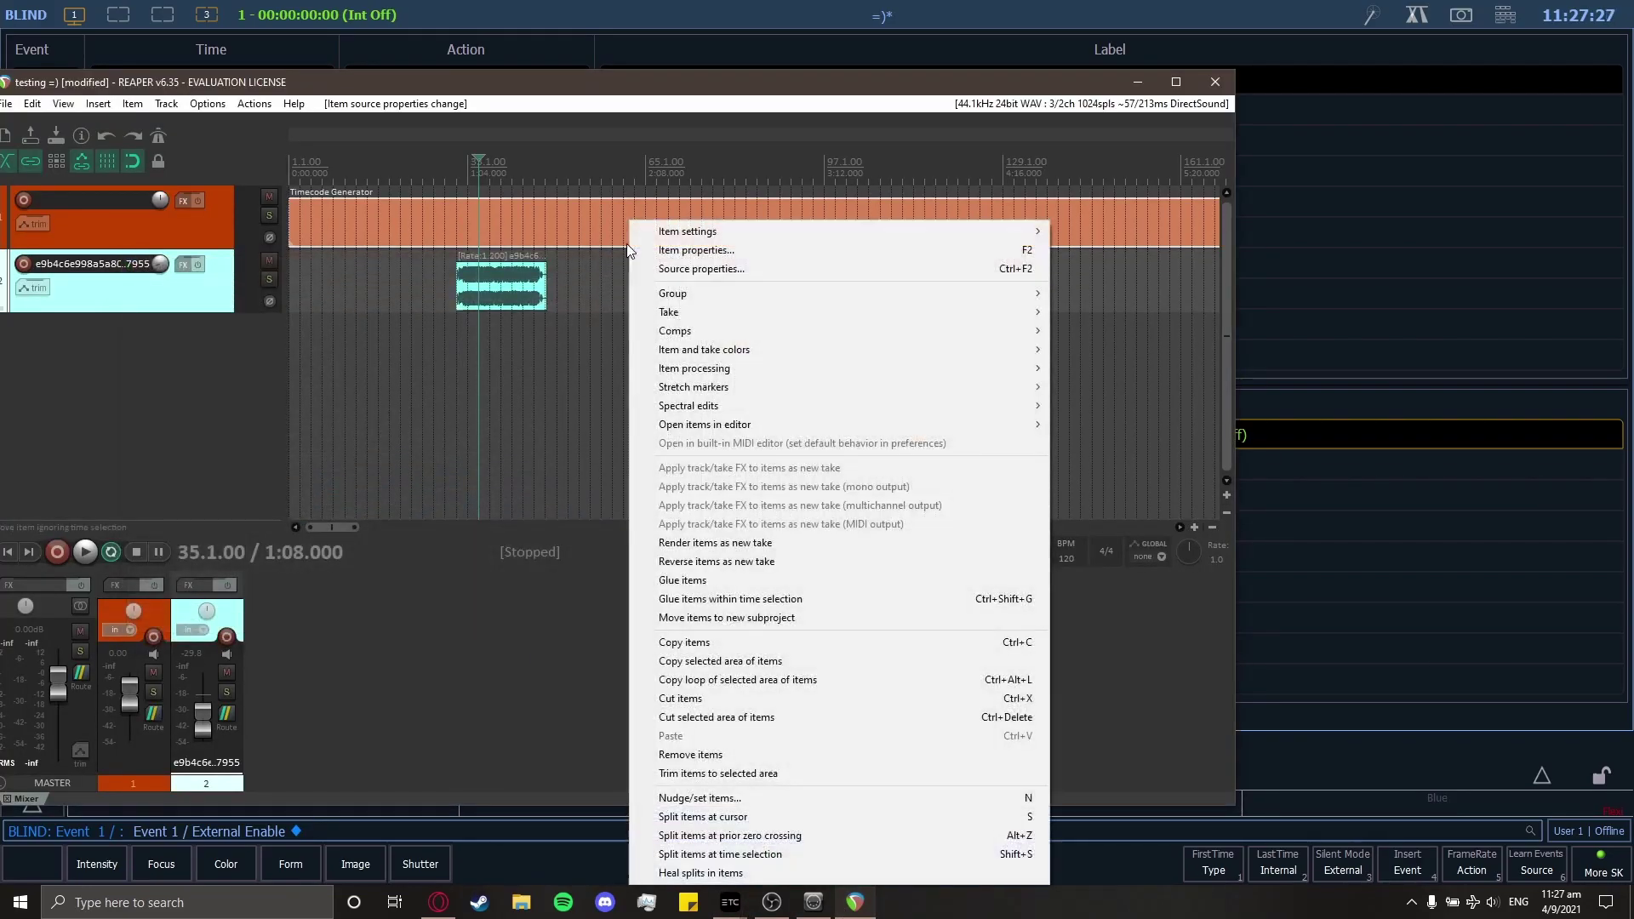
pyautogui.click(727, 269)
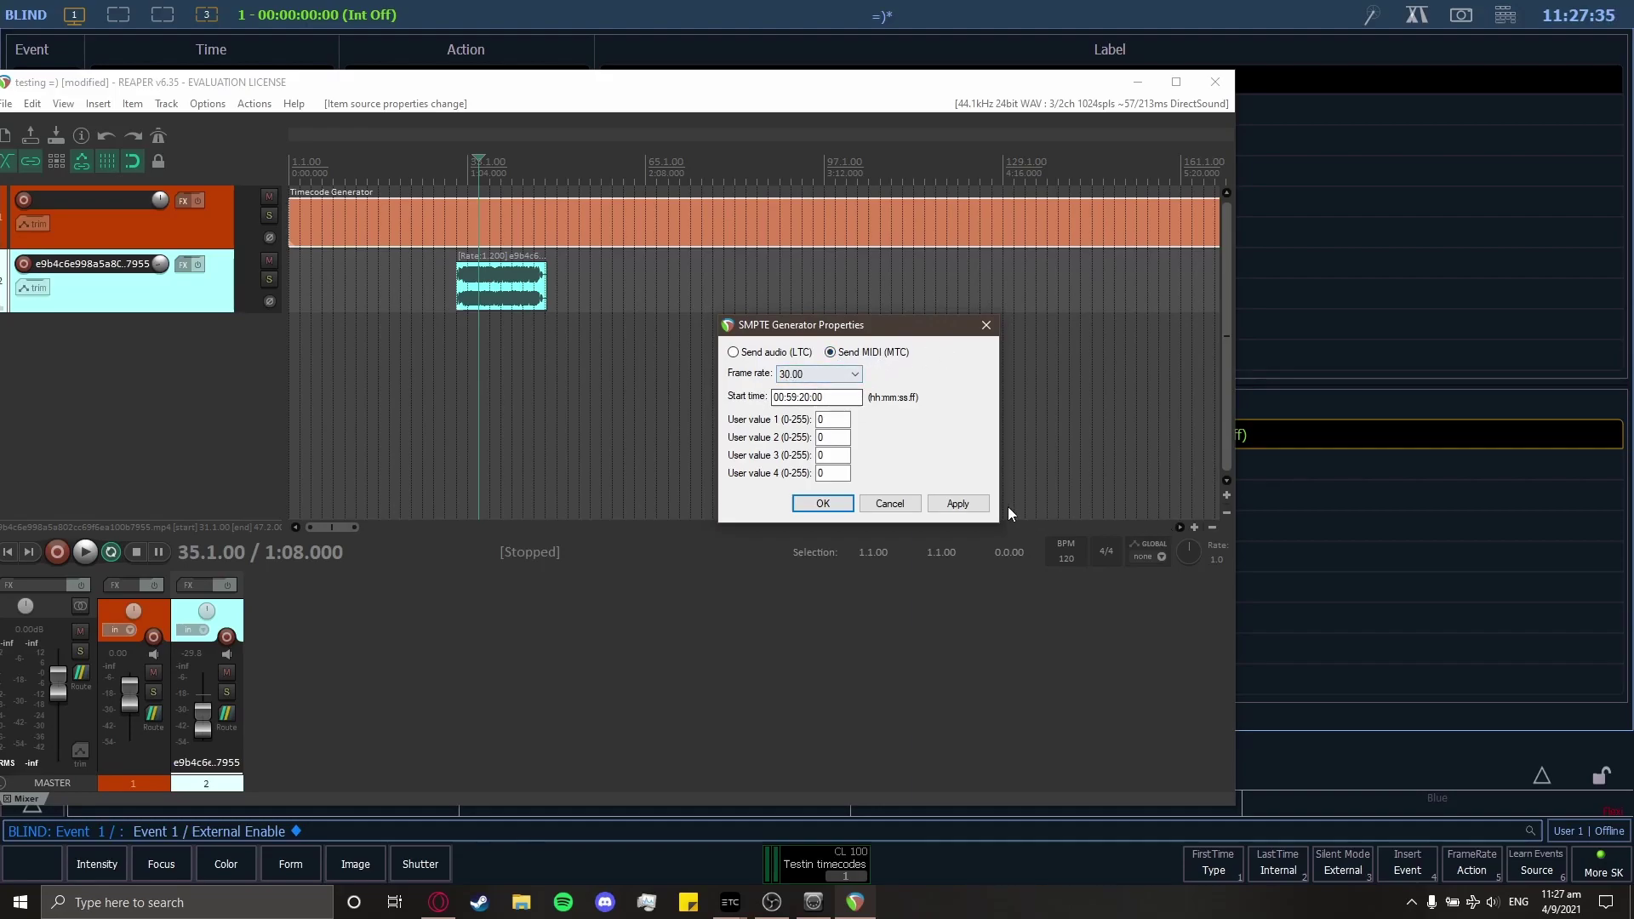
pyautogui.click(958, 503)
pyautogui.click(1248, 37)
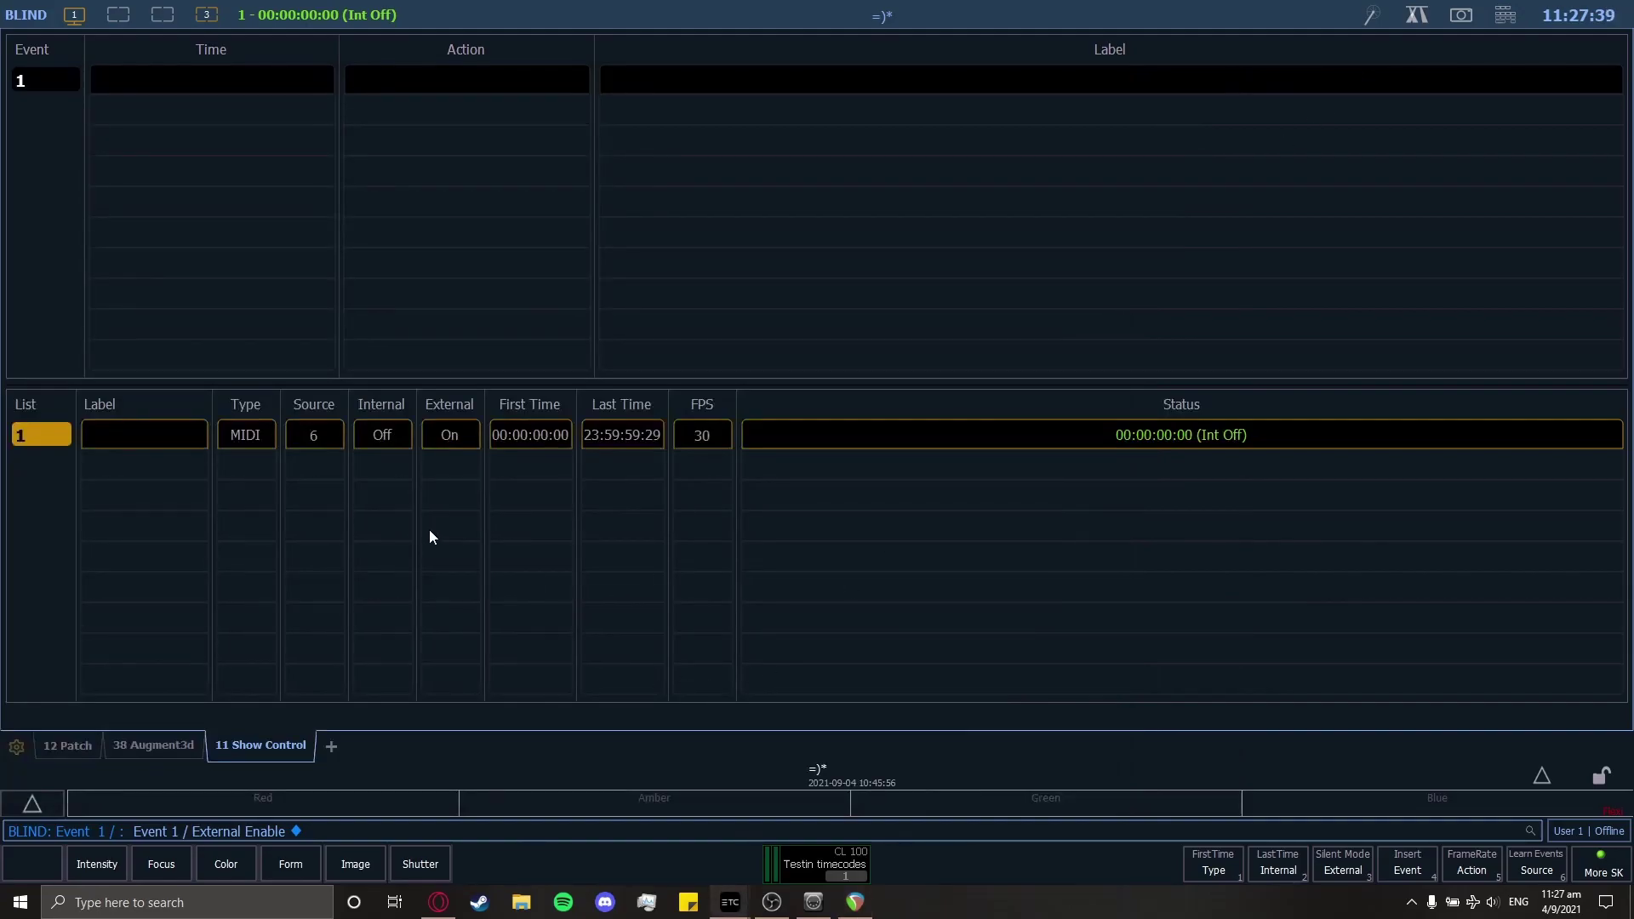
# Restore REAPER, move it right, and test-play the timecode from the ruler position
pyautogui.click(856, 904)
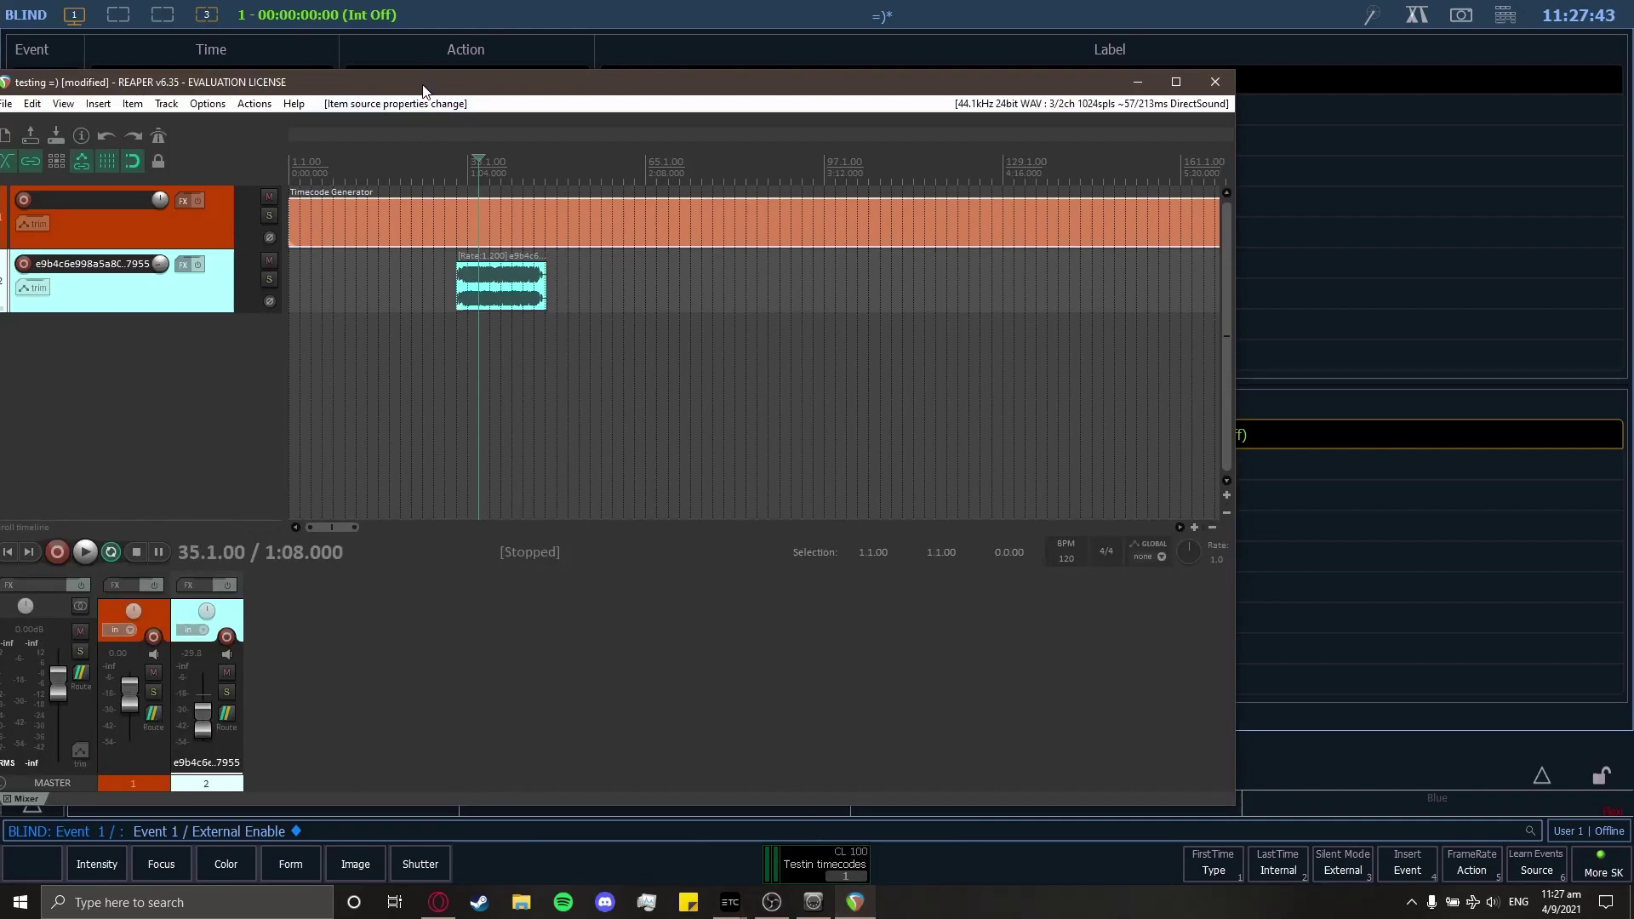
pyautogui.moveTo(426, 77); pyautogui.dragTo(907, 93)
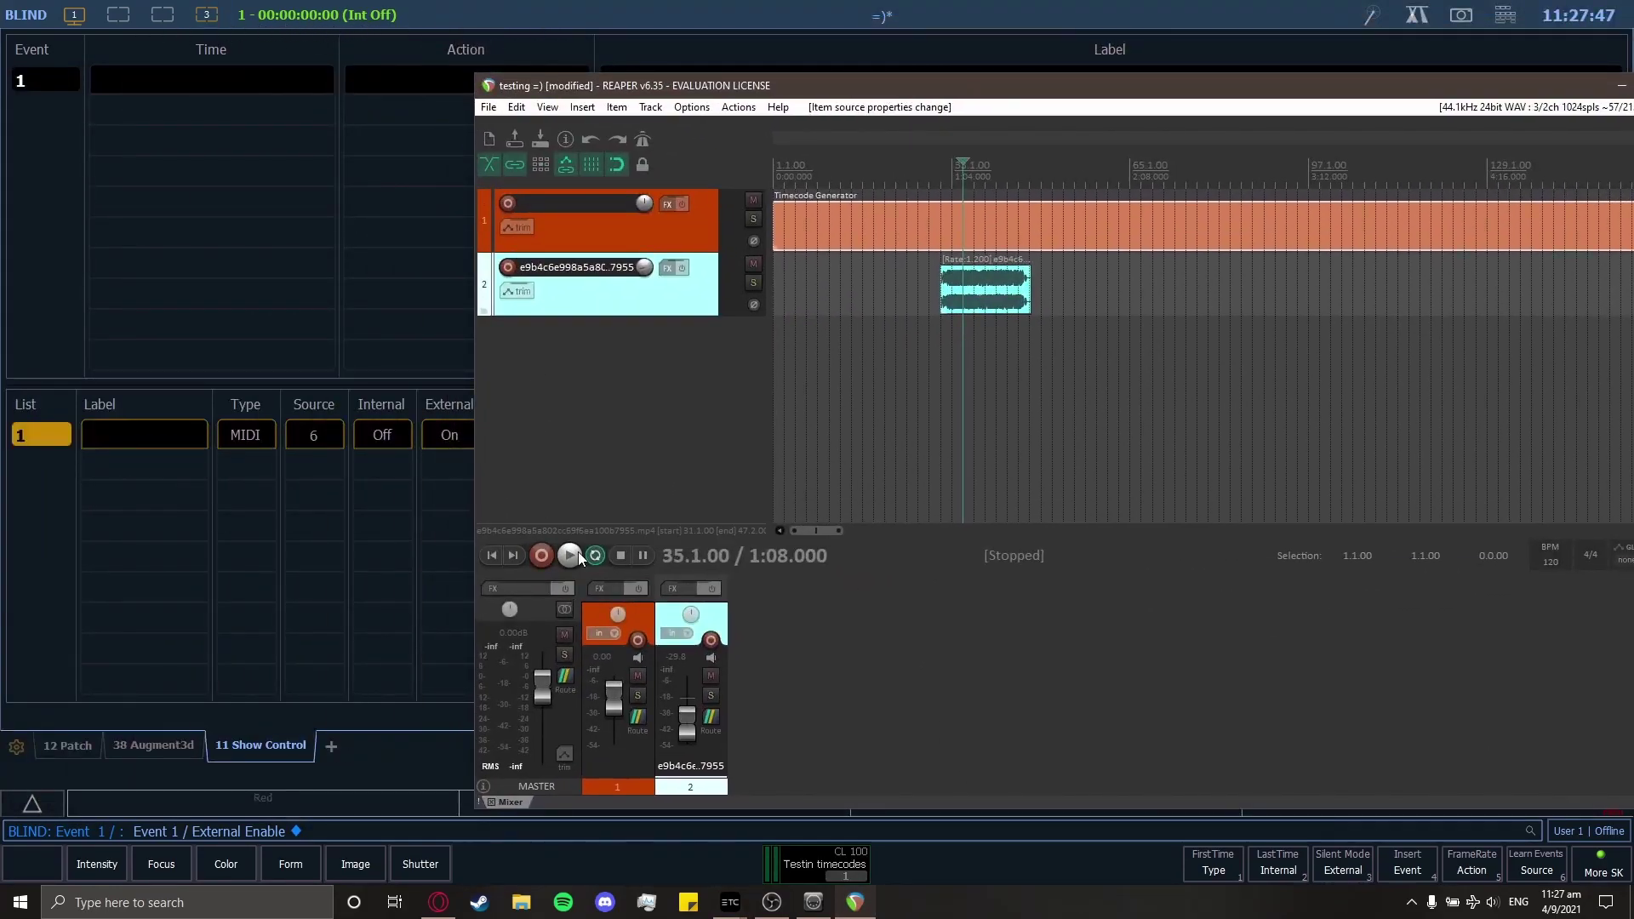
pyautogui.click(898, 177)
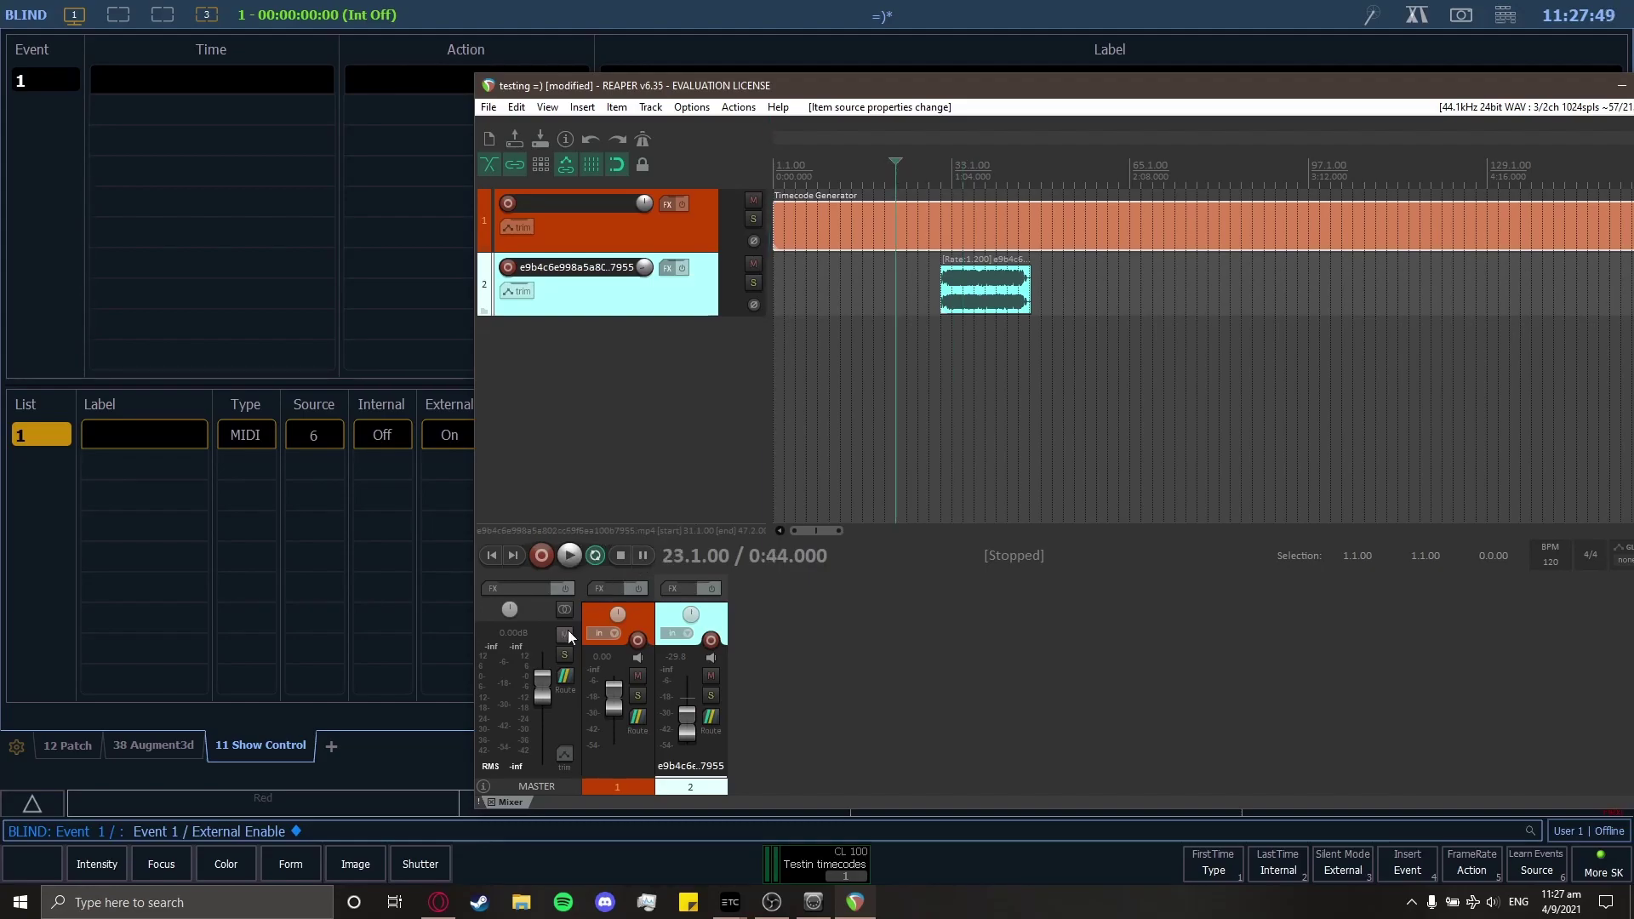
pyautogui.click(575, 555)
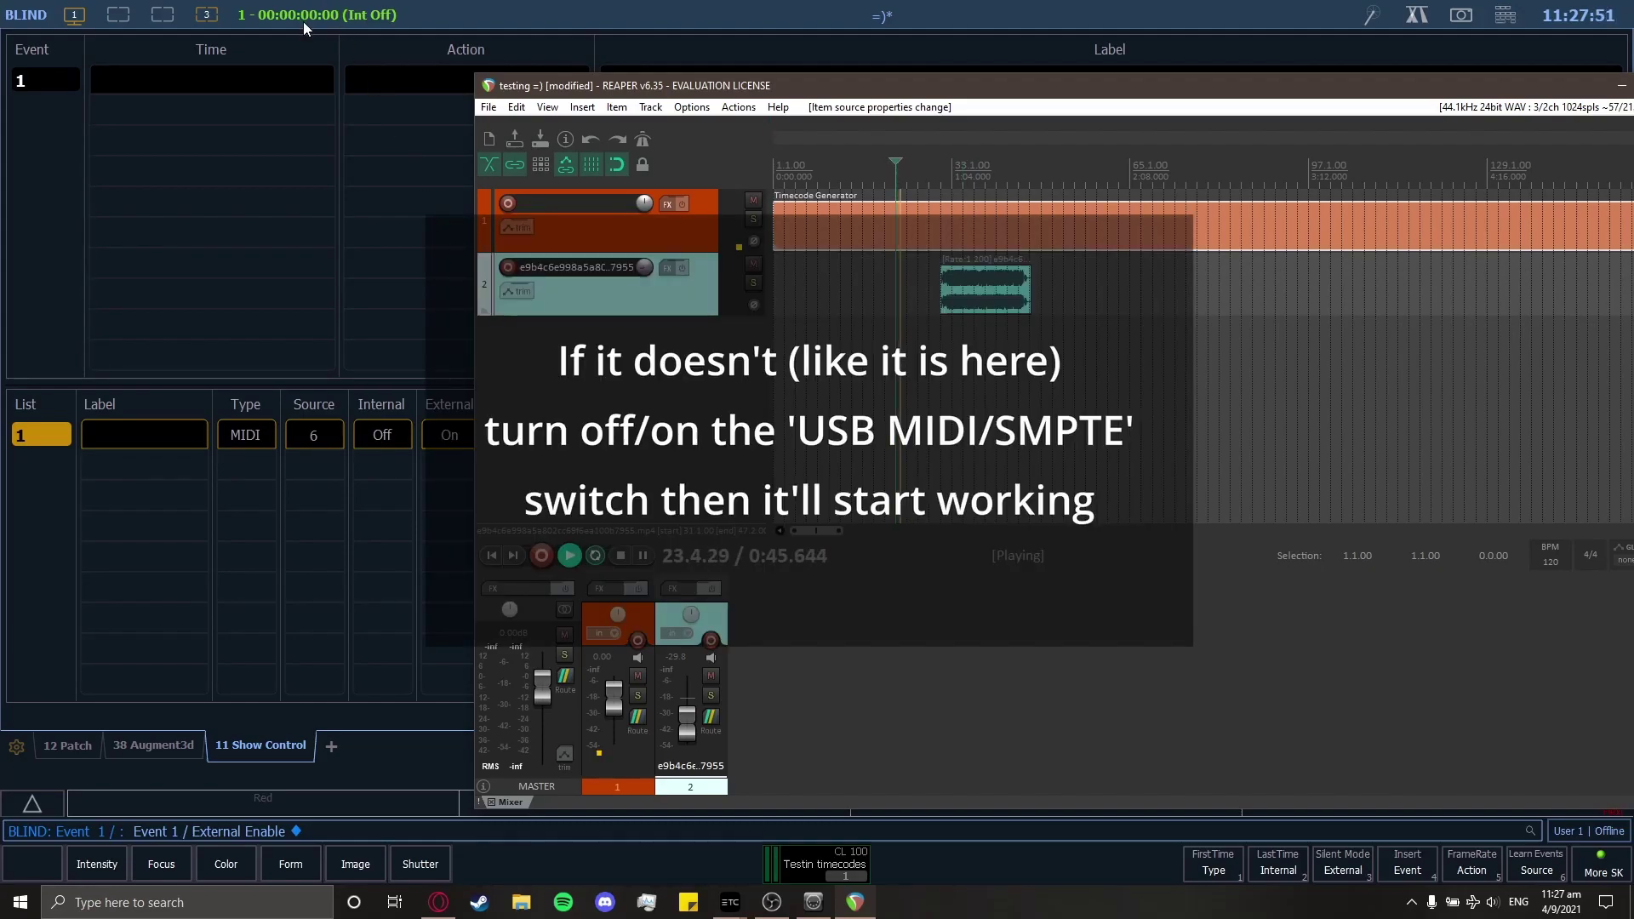
pyautogui.click(630, 563)
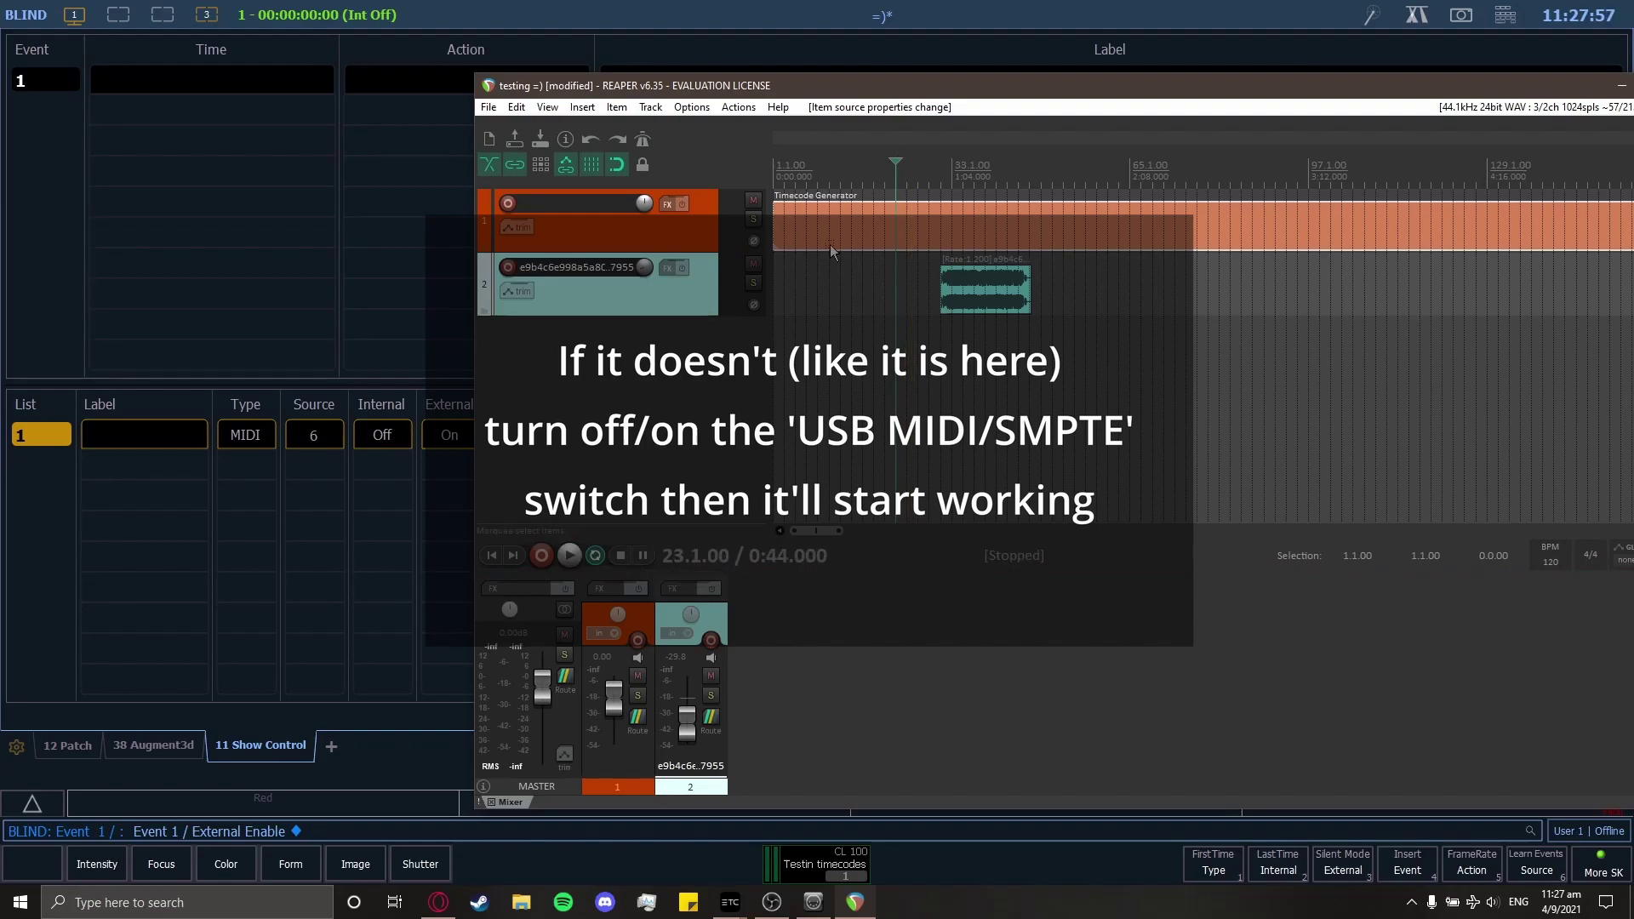
# Reopen the generator's Source properties and resume playback so Eos reads running timecode
pyautogui.rightClick(875, 233)
pyautogui.click(903, 271)
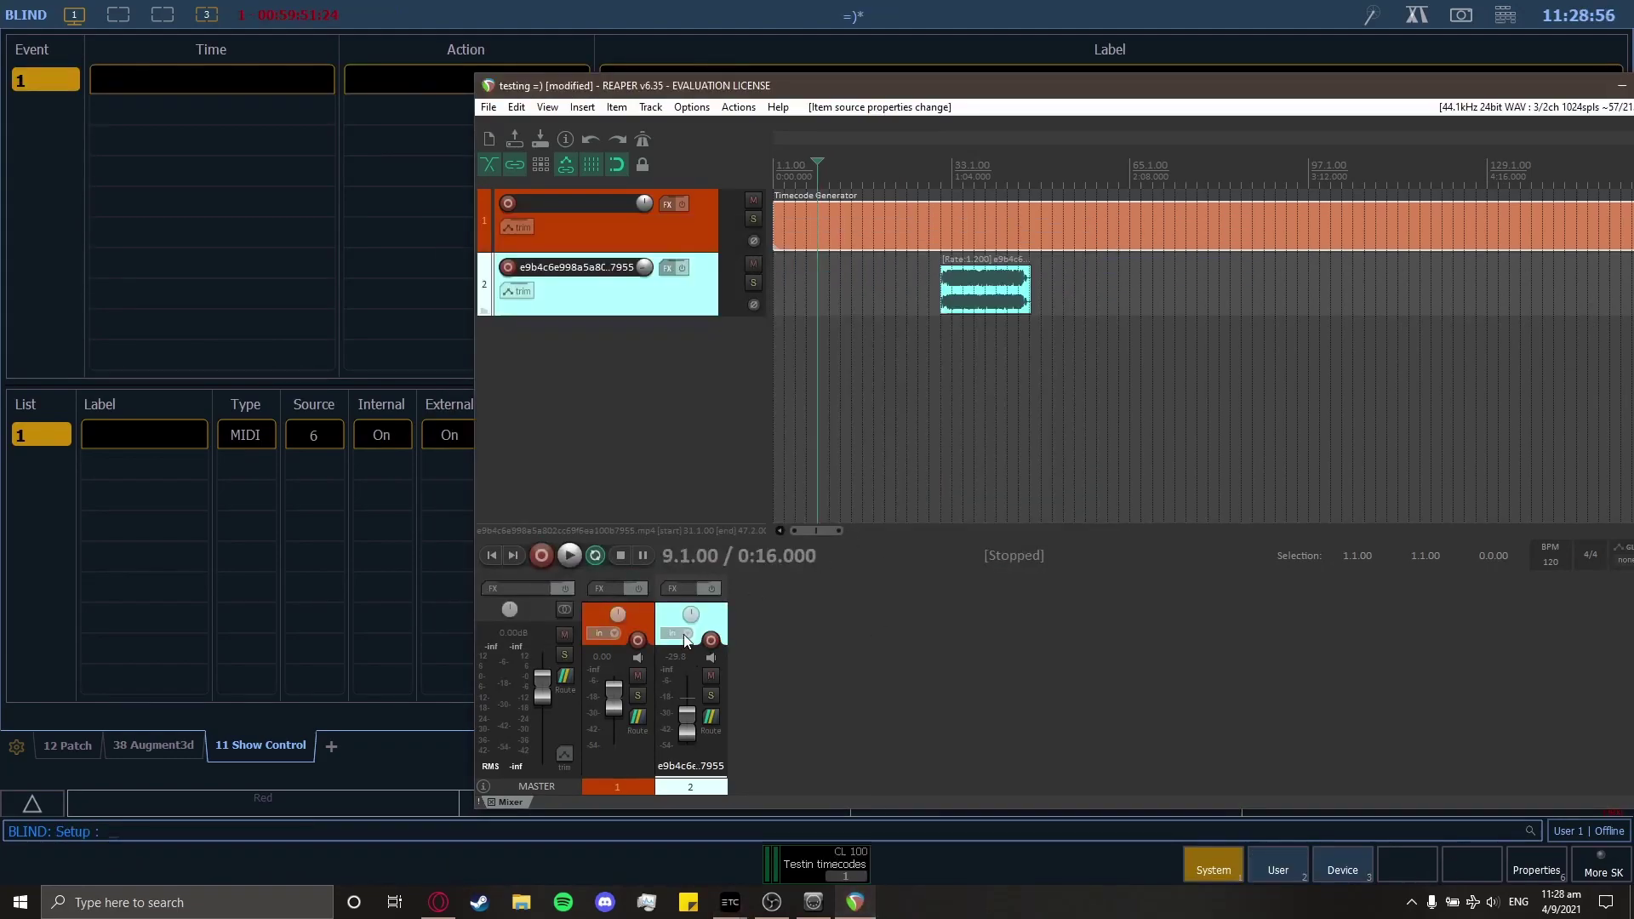
pyautogui.click(569, 555)
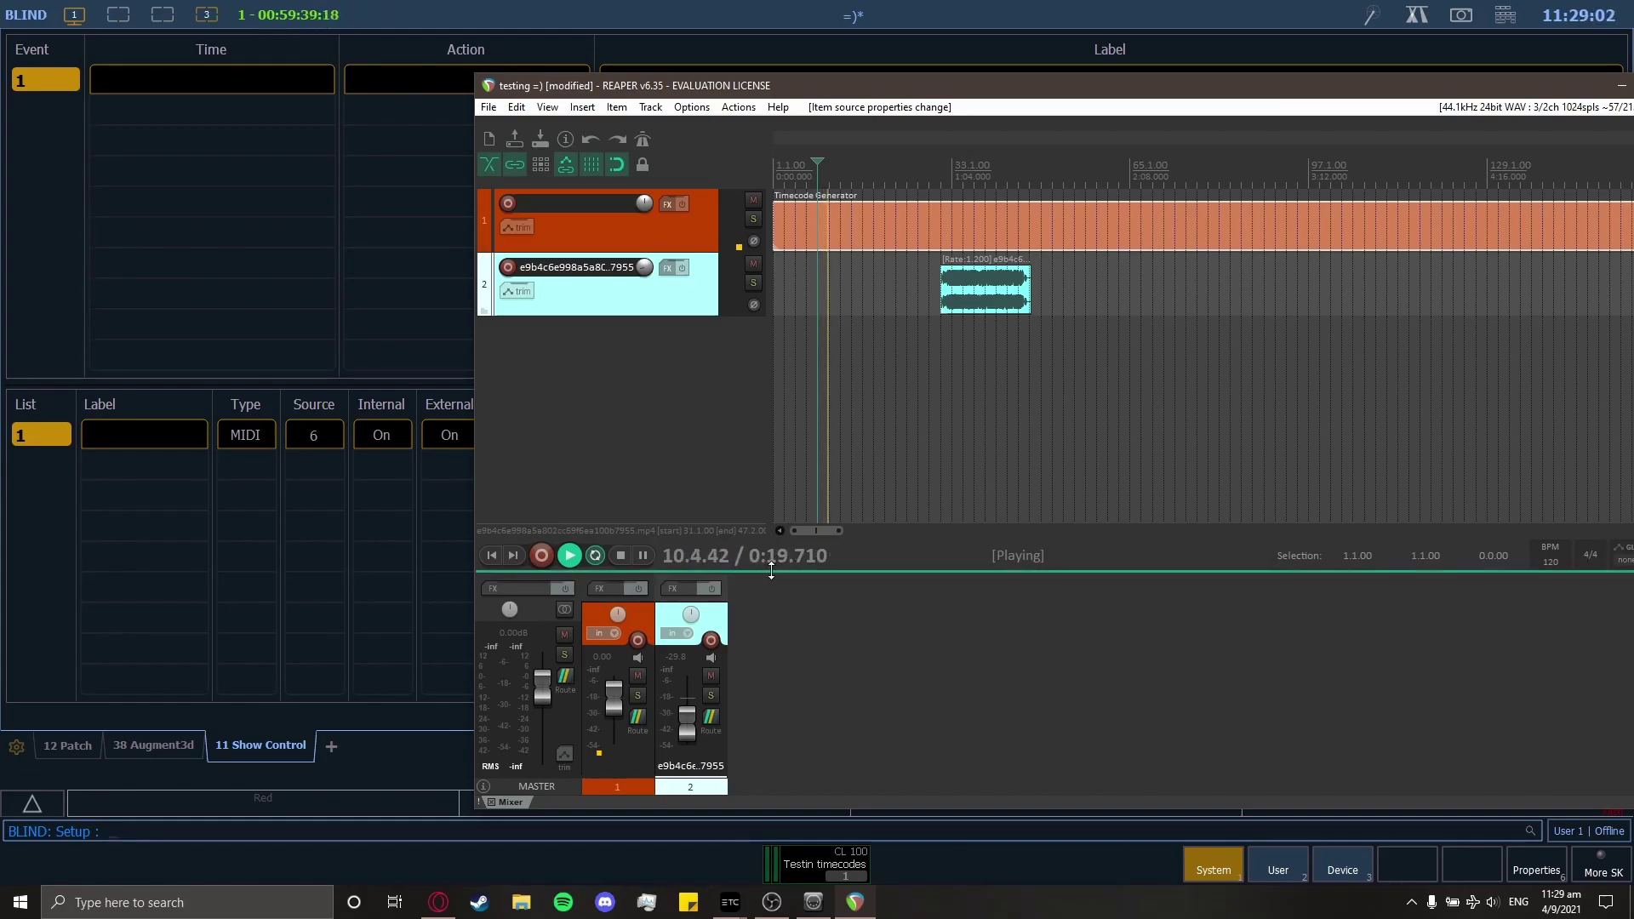
pyautogui.rightClick(783, 207)
pyautogui.click(850, 260)
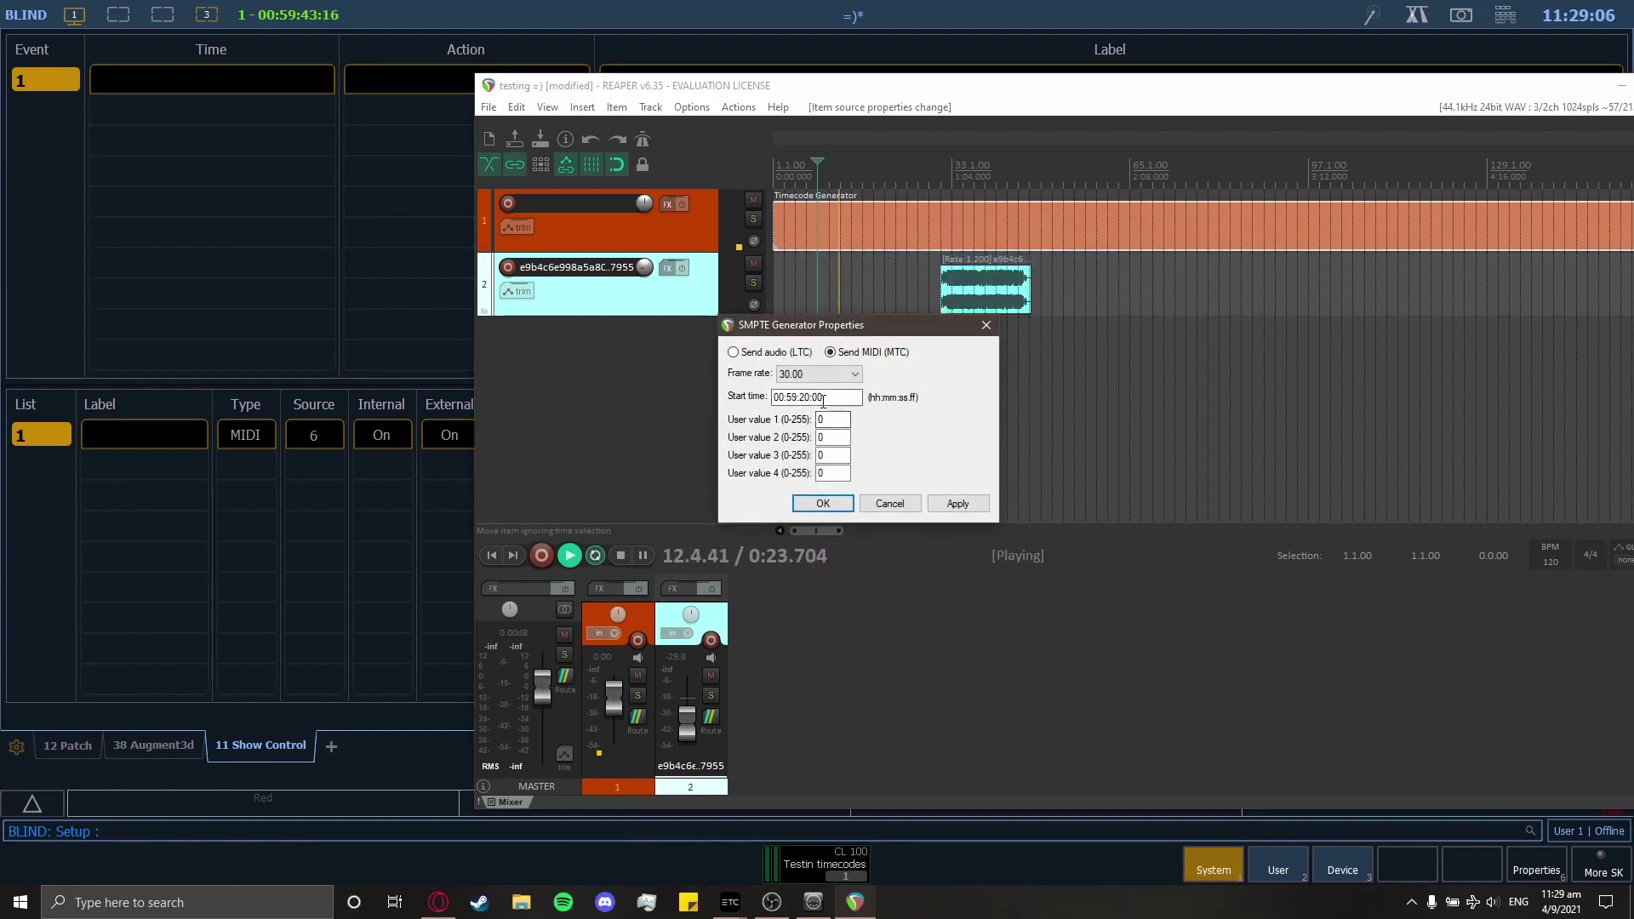
# Cancel the generator dialog, replay from the timeline start while watching Eos list 1, then stop
pyautogui.click(889, 503)
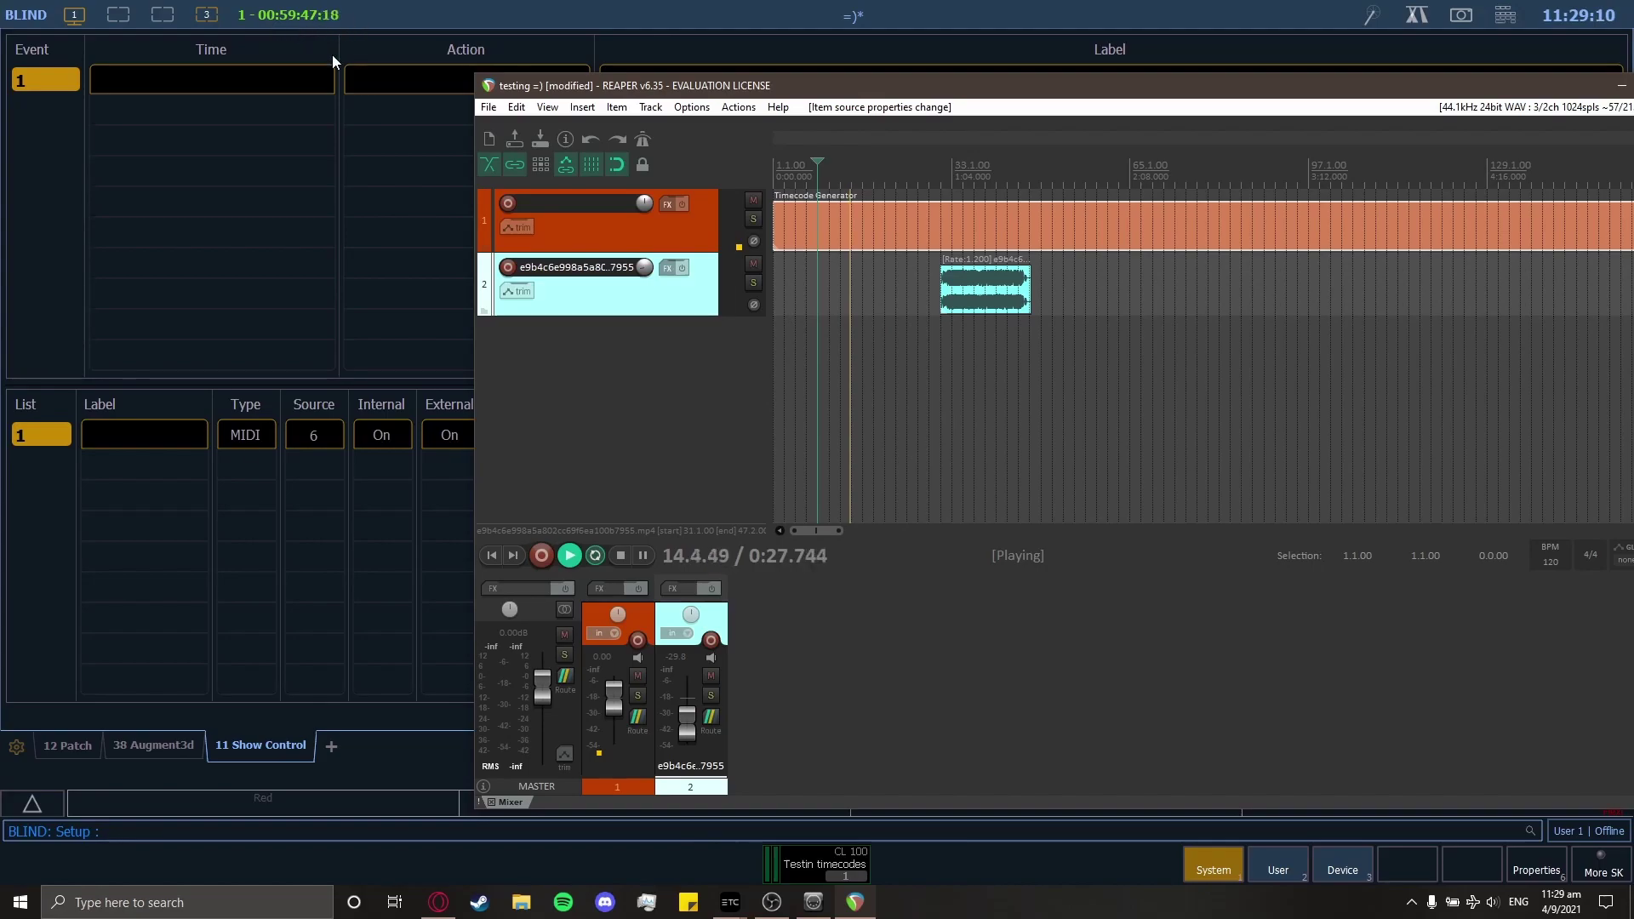
pyautogui.click(776, 177)
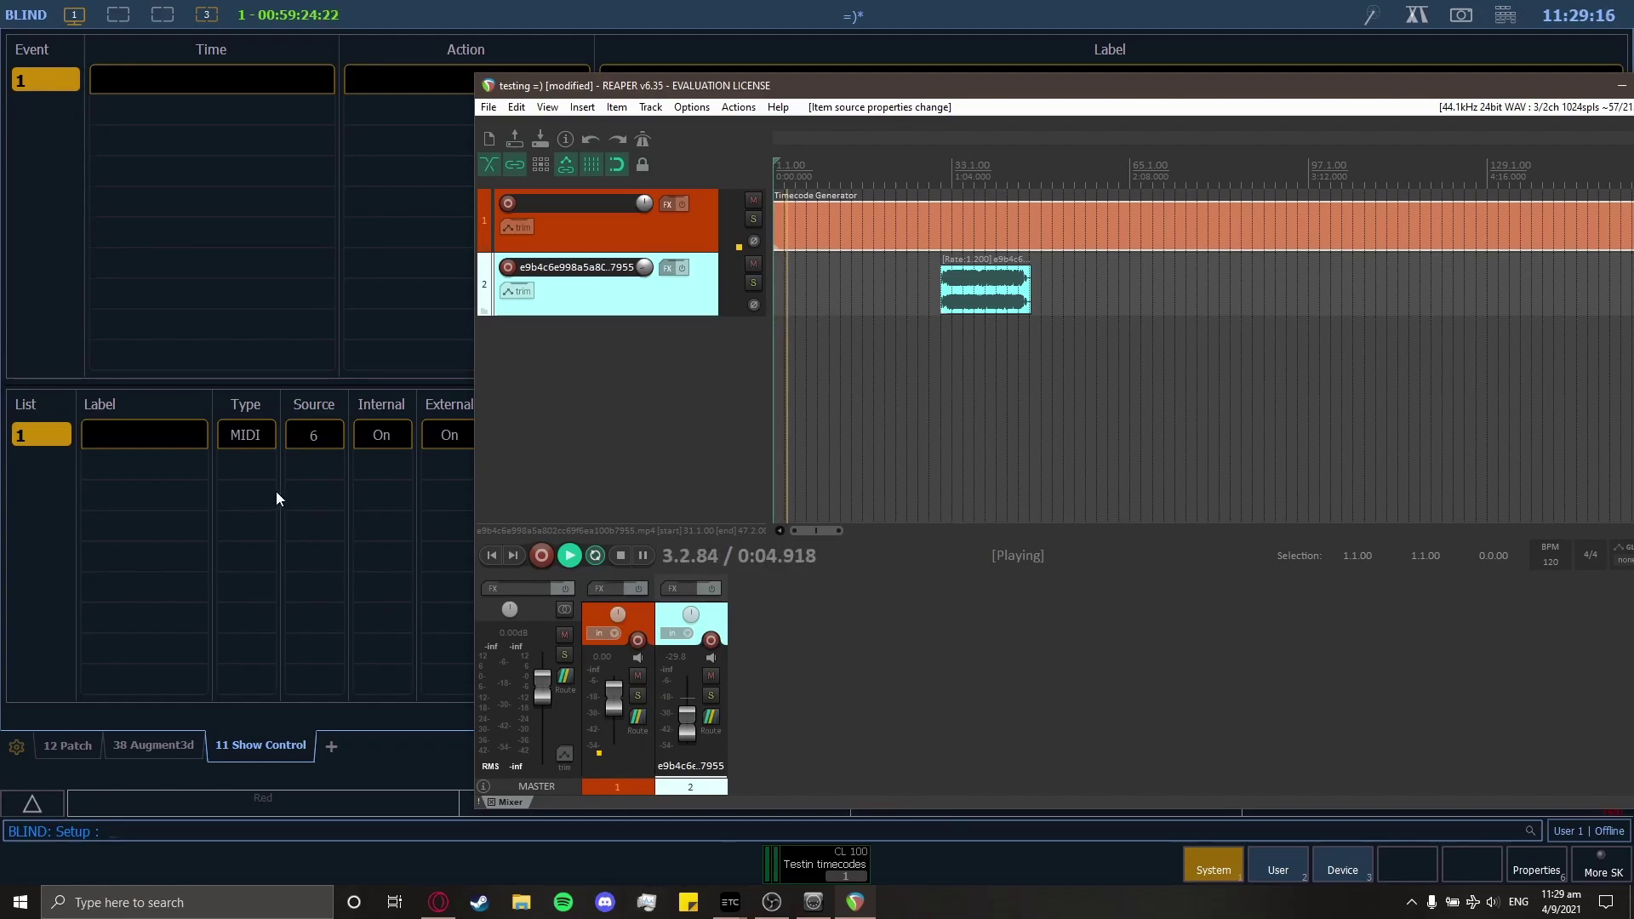
pyautogui.click(281, 529)
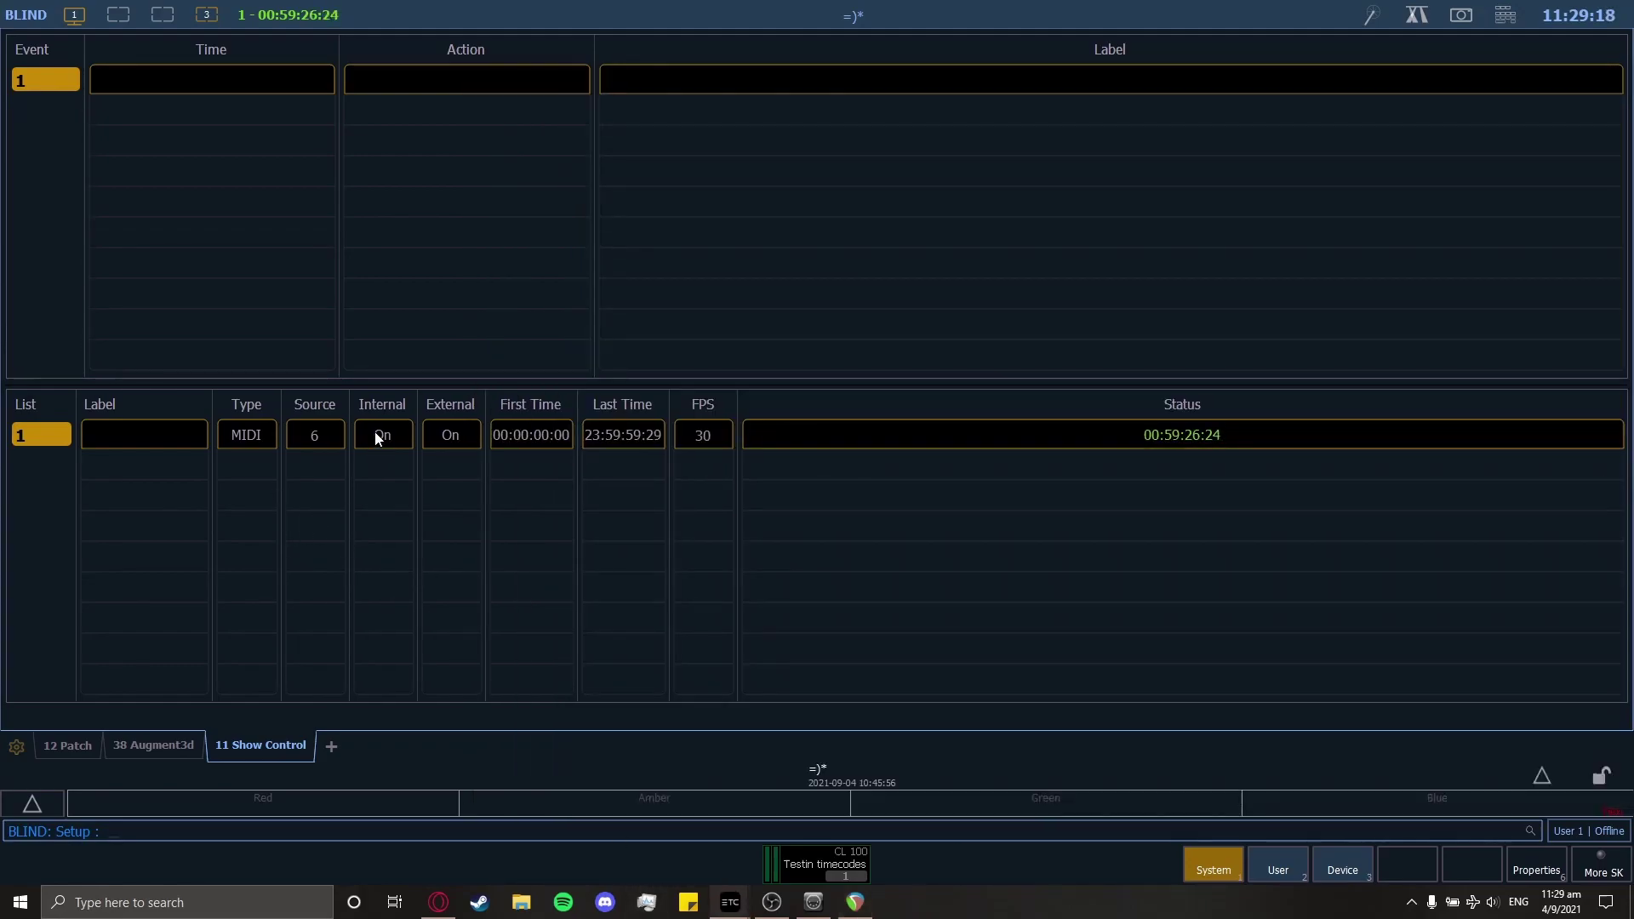
pyautogui.click(855, 904)
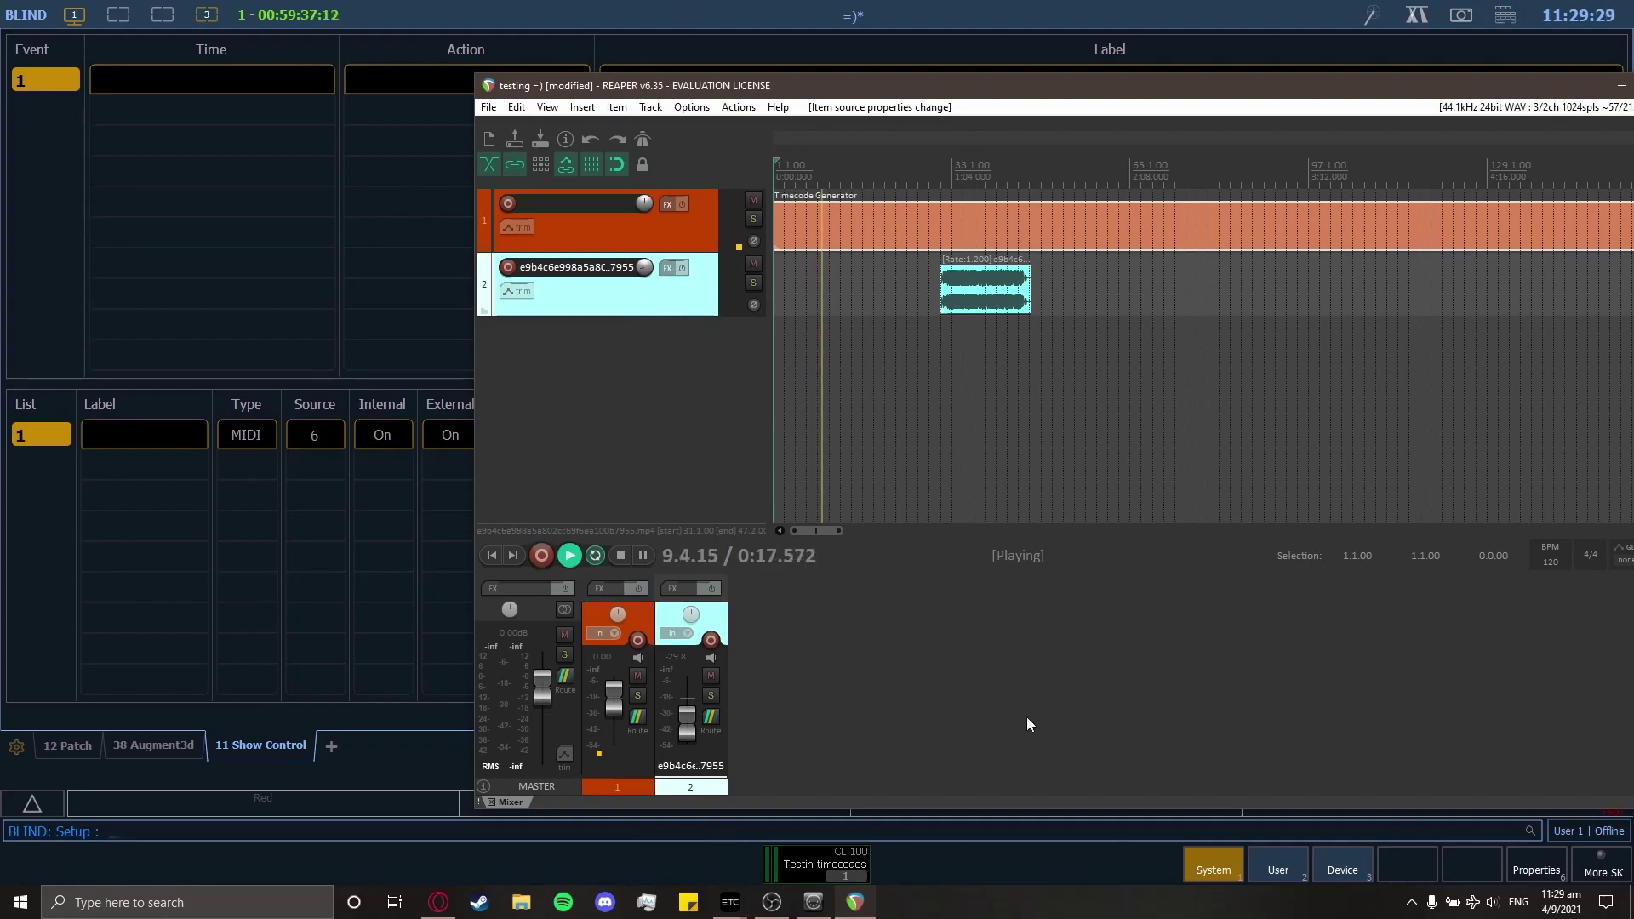
pyautogui.click(621, 562)
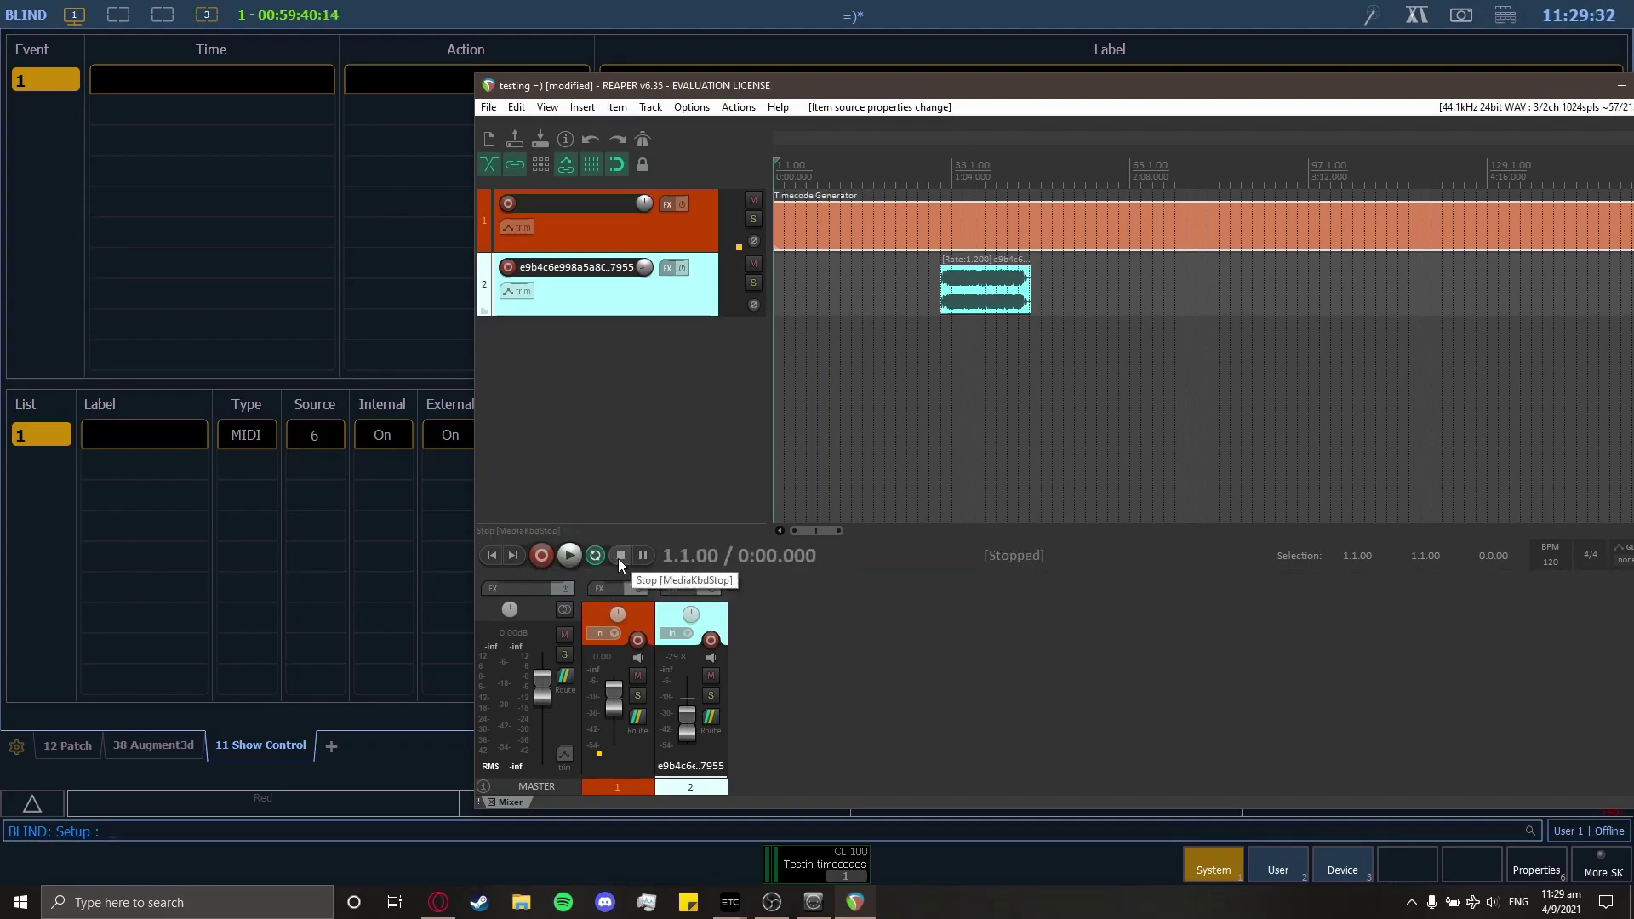
# Switch between Eos, loopMIDI and REAPER to check the virtual port and timecode
pyautogui.click(295, 14)
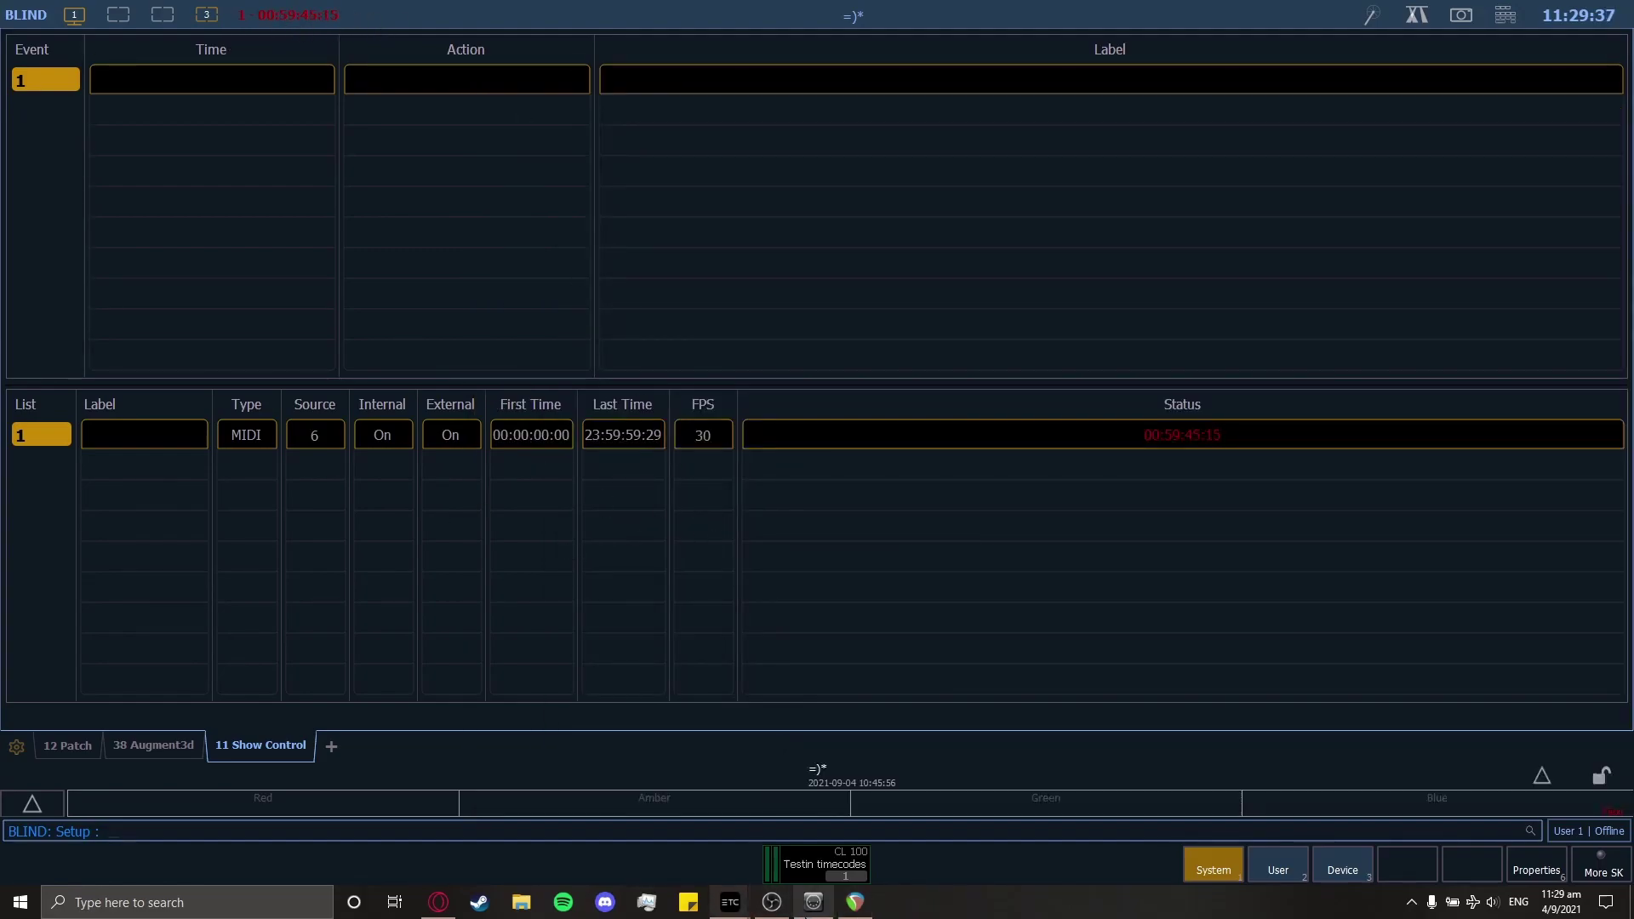
pyautogui.click(803, 914)
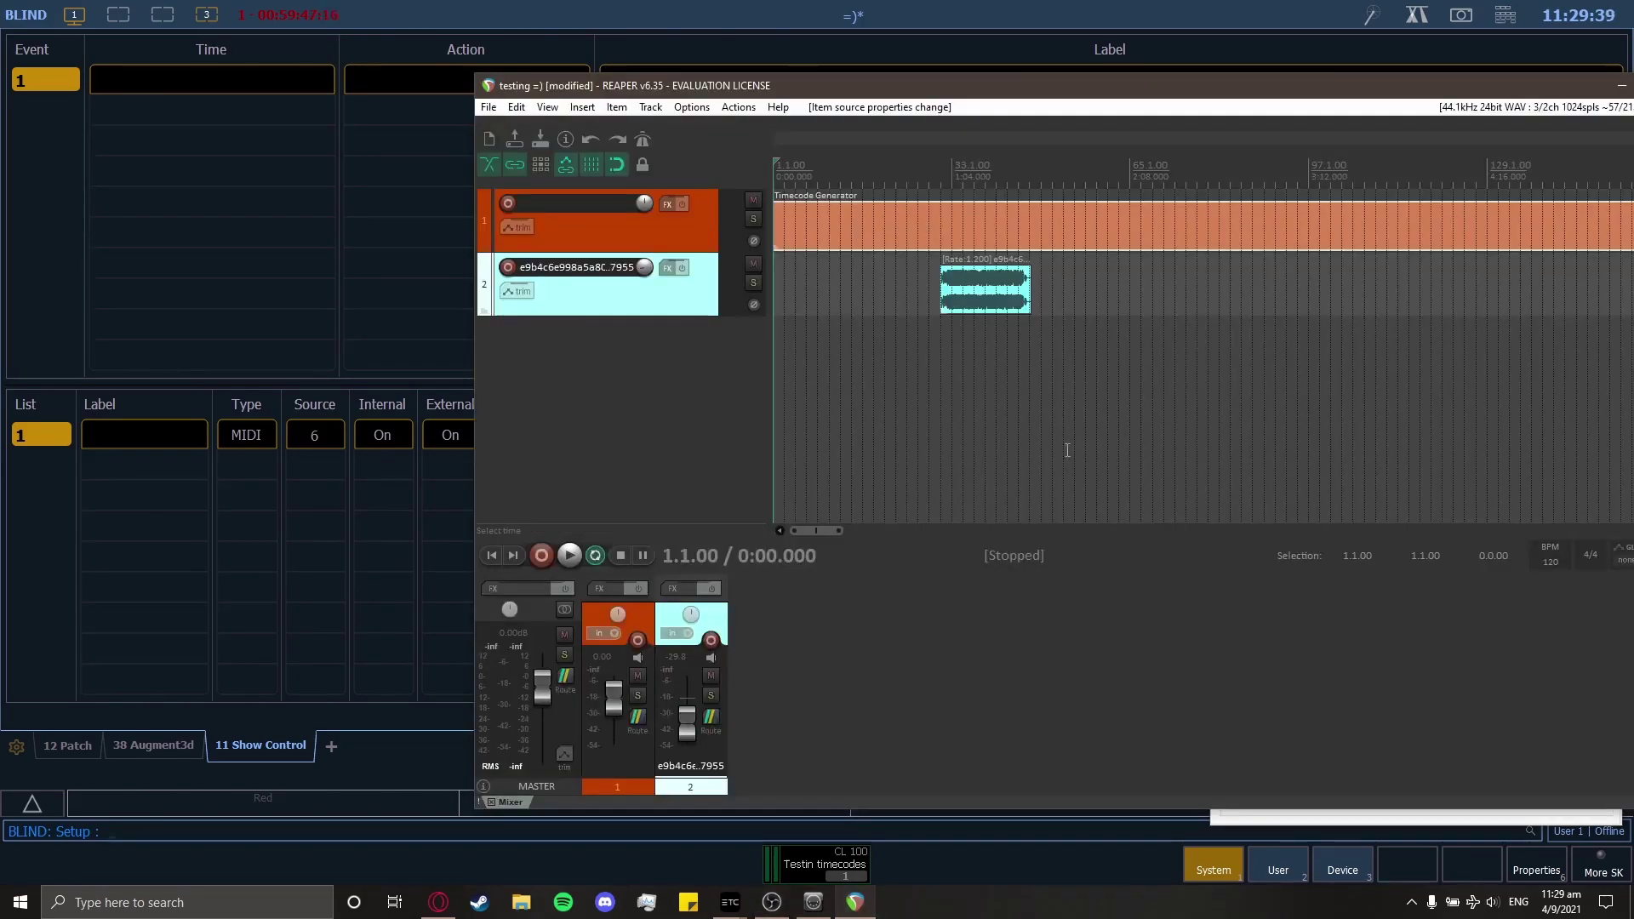
pyautogui.click(854, 902)
pyautogui.click(315, 22)
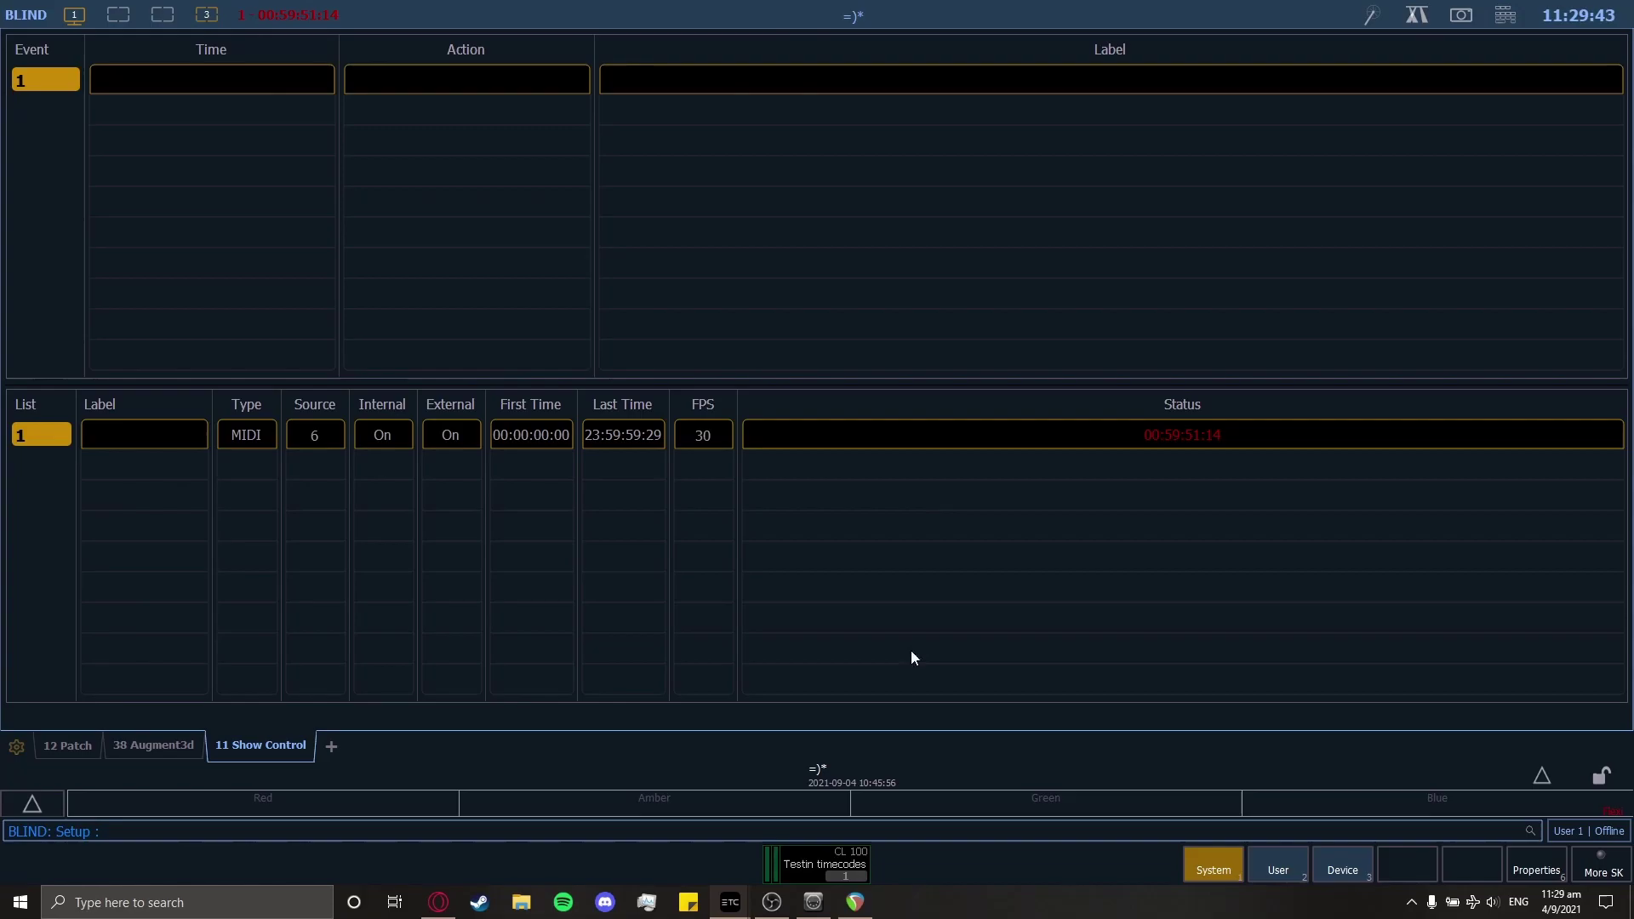
pyautogui.click(855, 902)
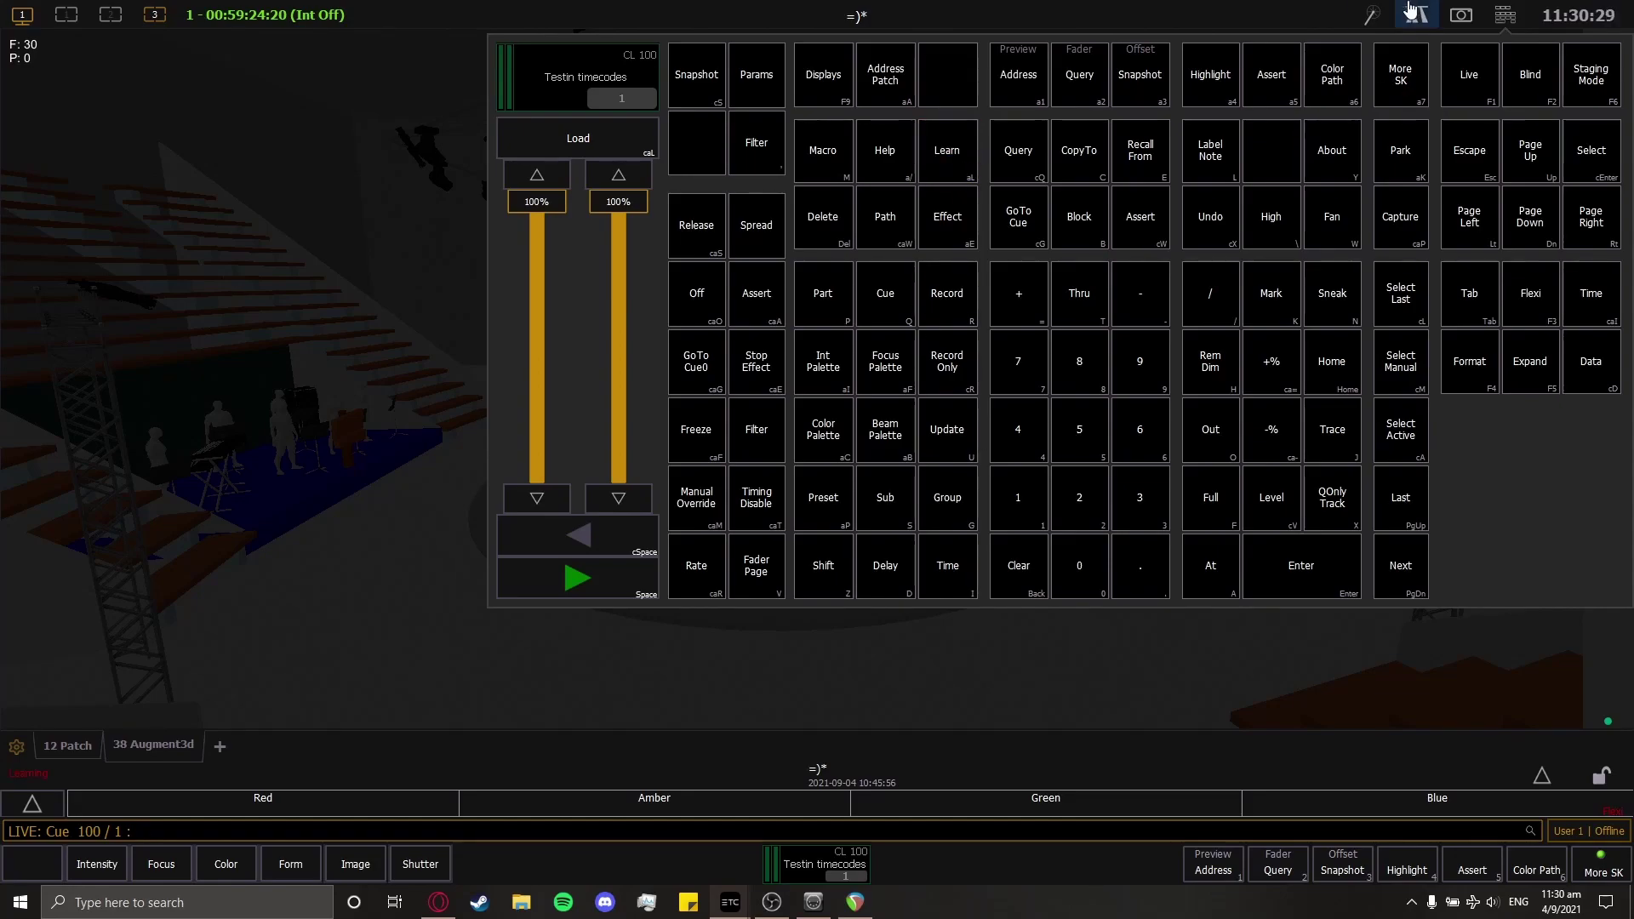
# Close the virtual keypad and start REAPER playback from bar 29
pyautogui.click(1505, 15)
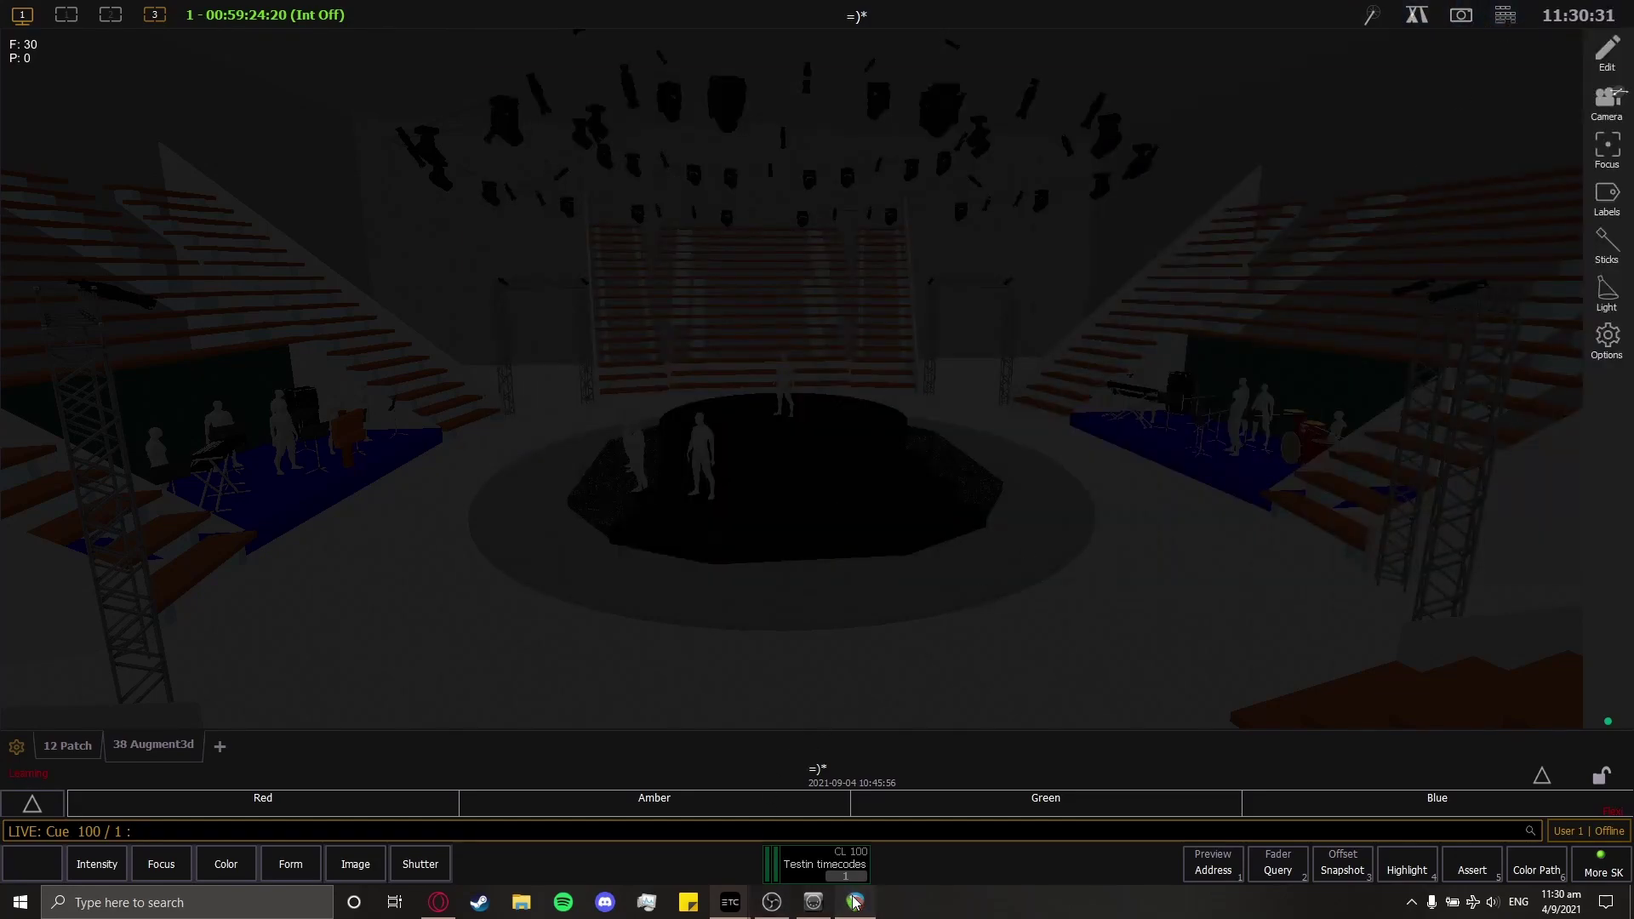
pyautogui.click(855, 902)
pyautogui.click(938, 168)
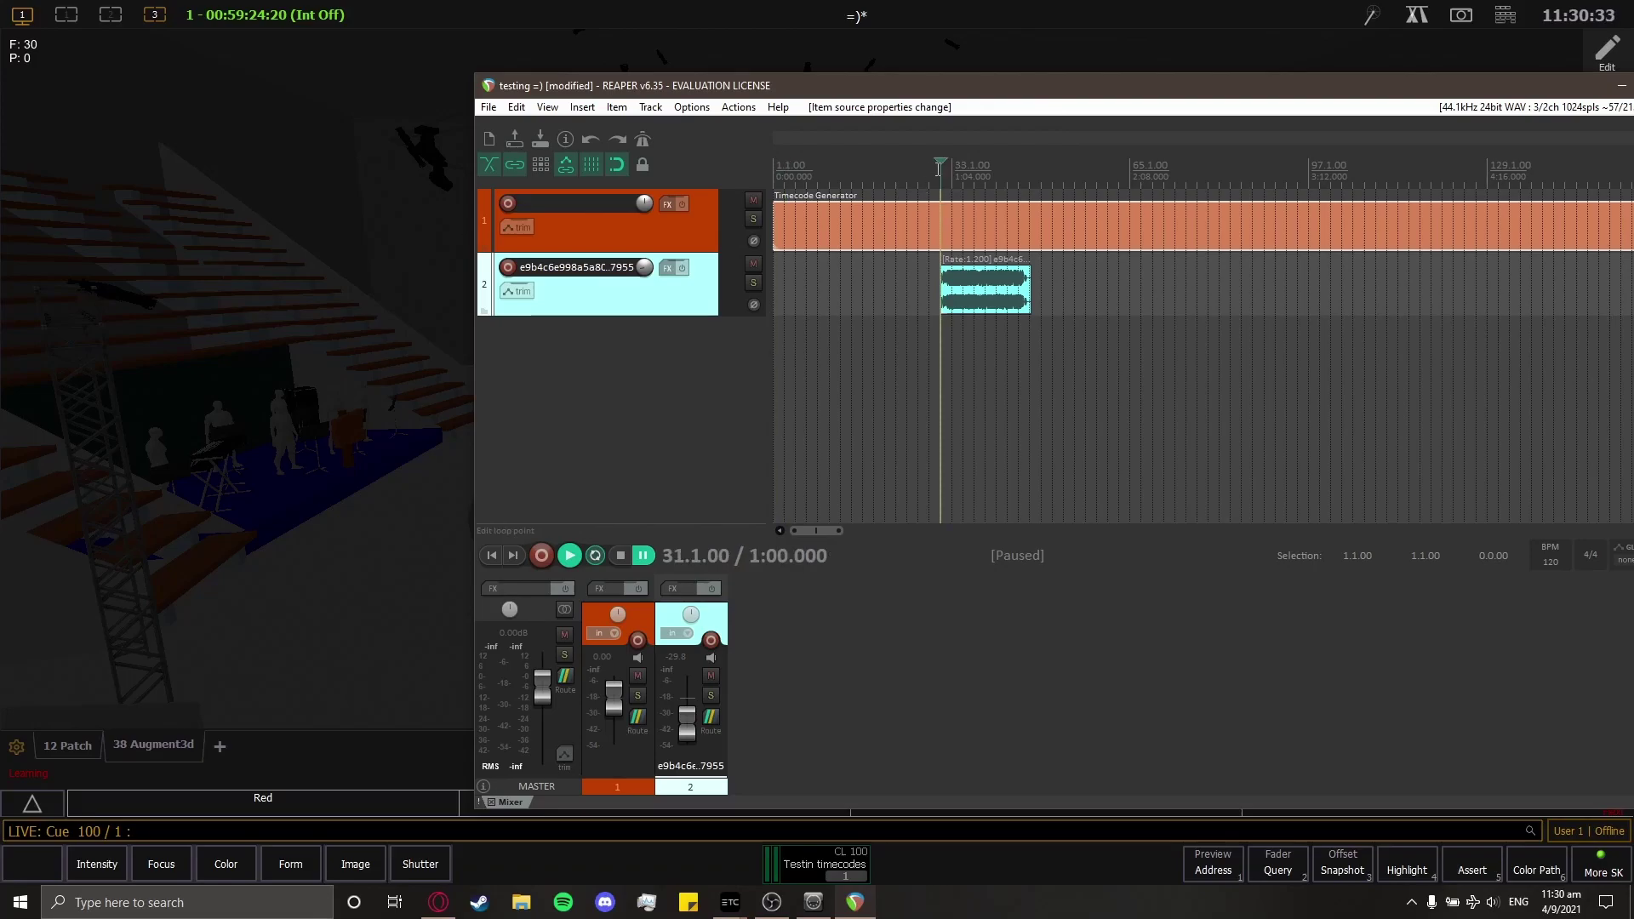
pyautogui.moveTo(918, 168); pyautogui.dragTo(930, 168)
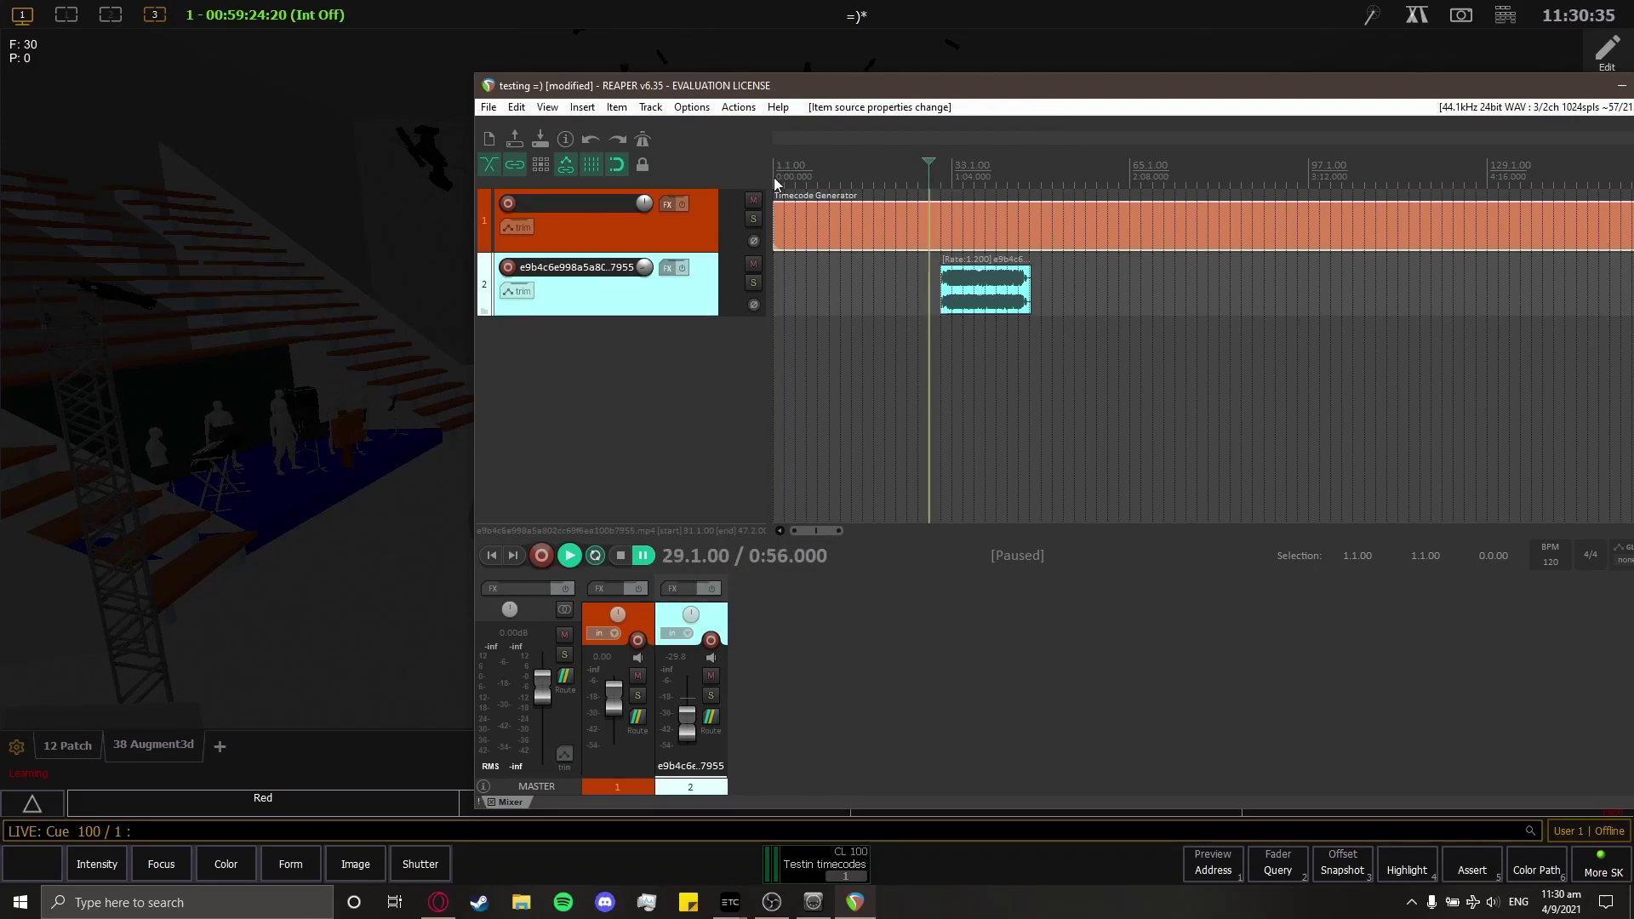
pyautogui.scroll(5, 934, 173)
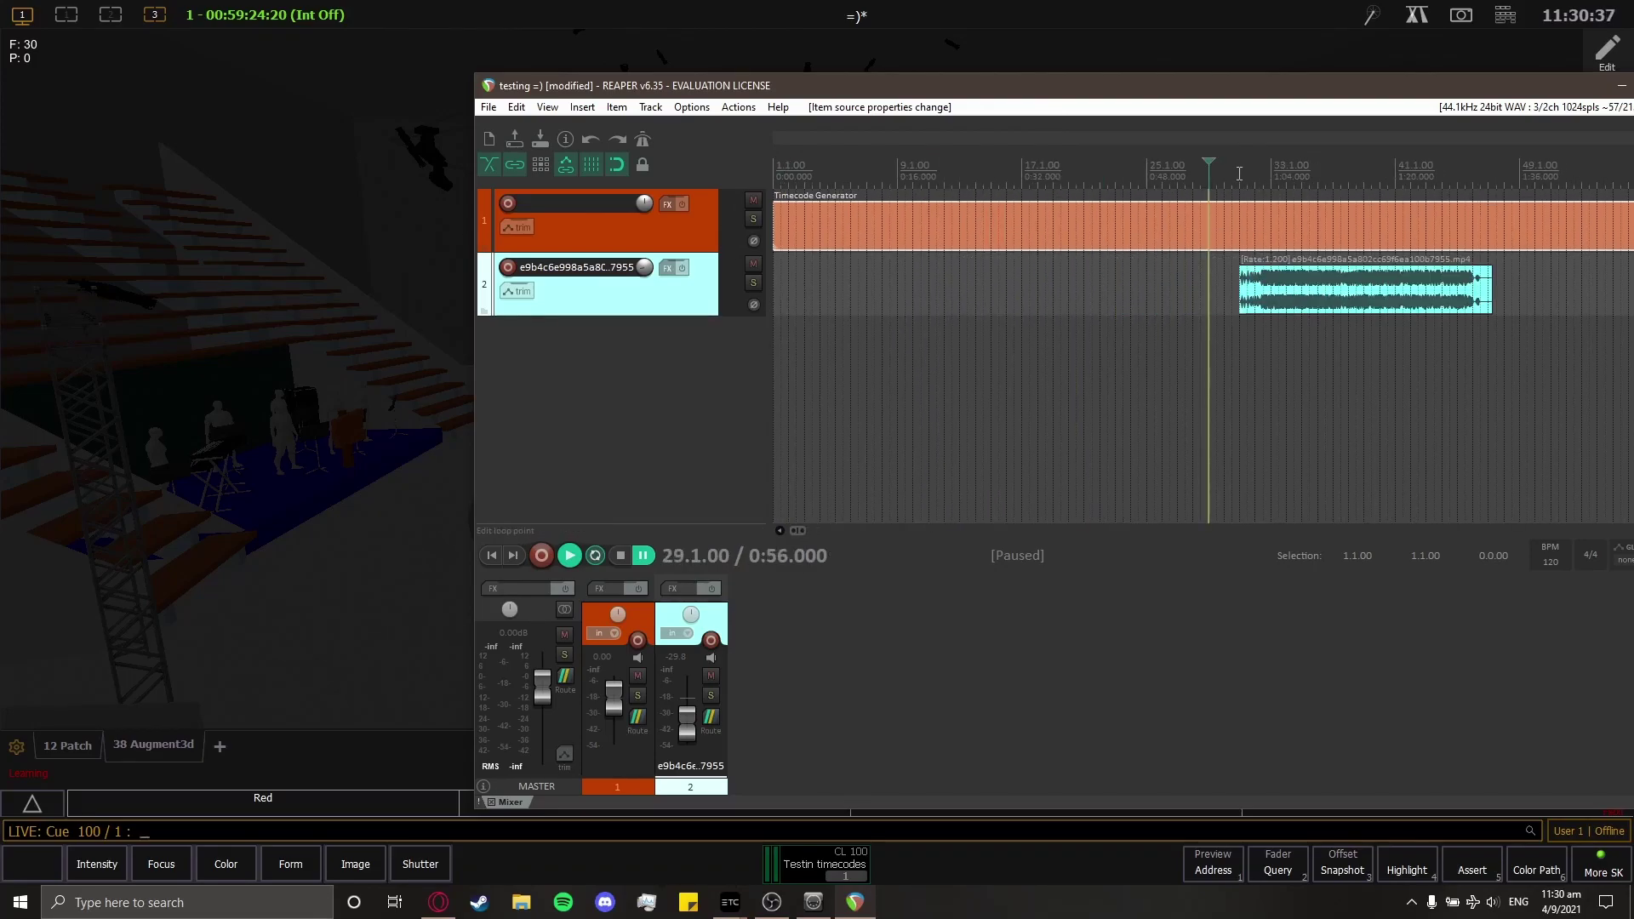
pyautogui.click(569, 556)
pyautogui.hotkey('alt', 'Tab')
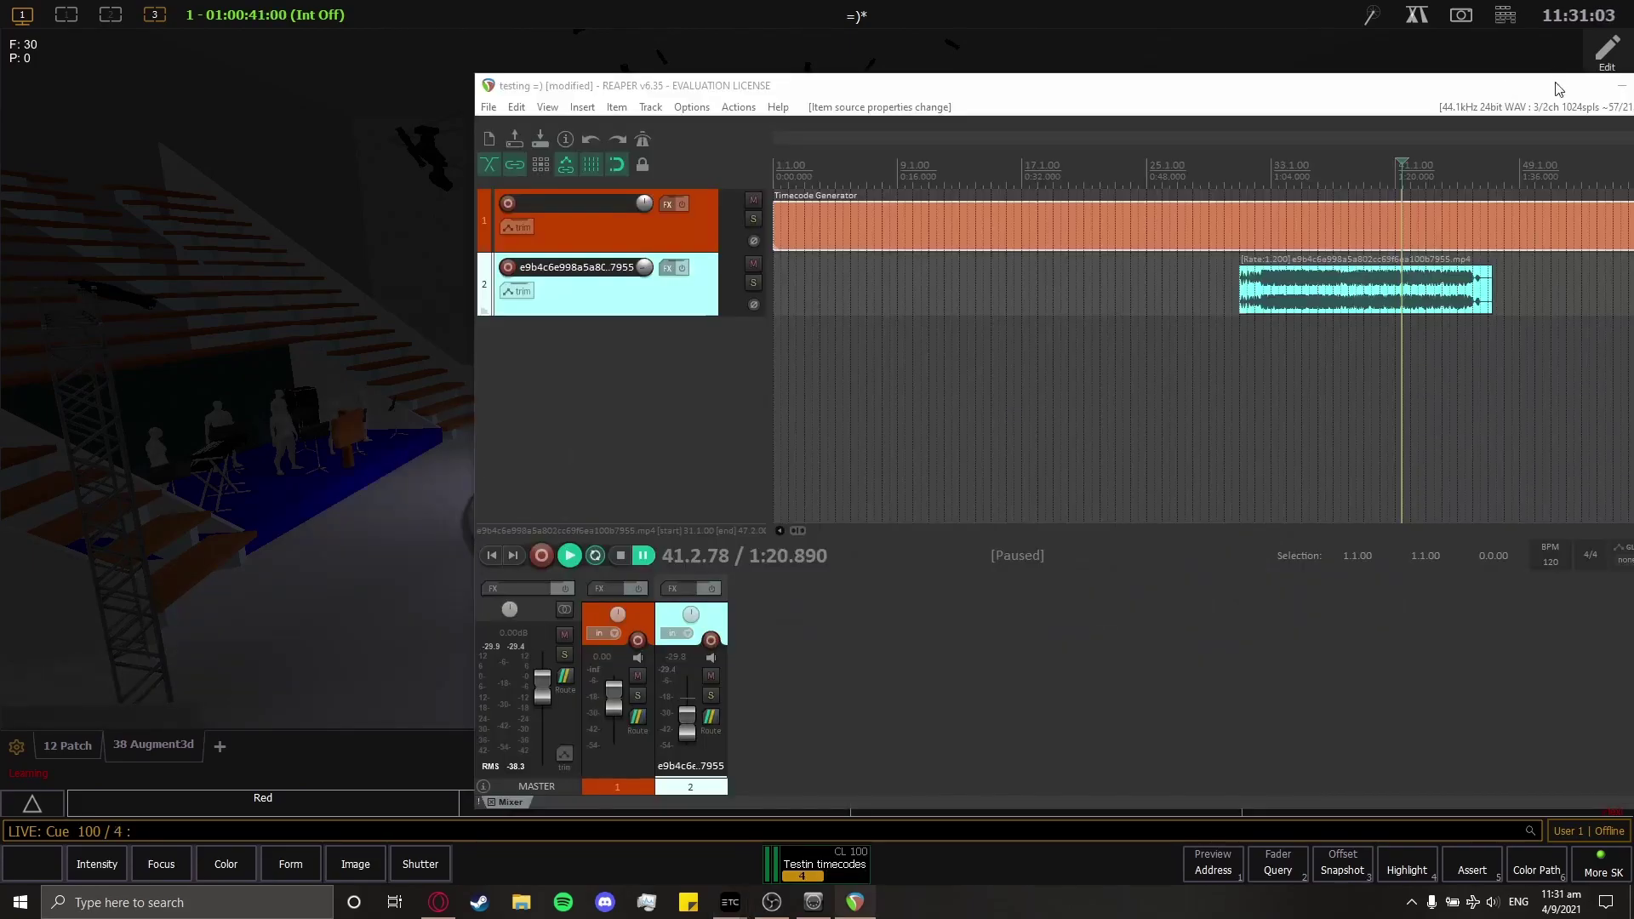
# Rearrange the windows to show the Show Control display with list 1
pyautogui.moveTo(1572, 59); pyautogui.dragTo(1305, 88)
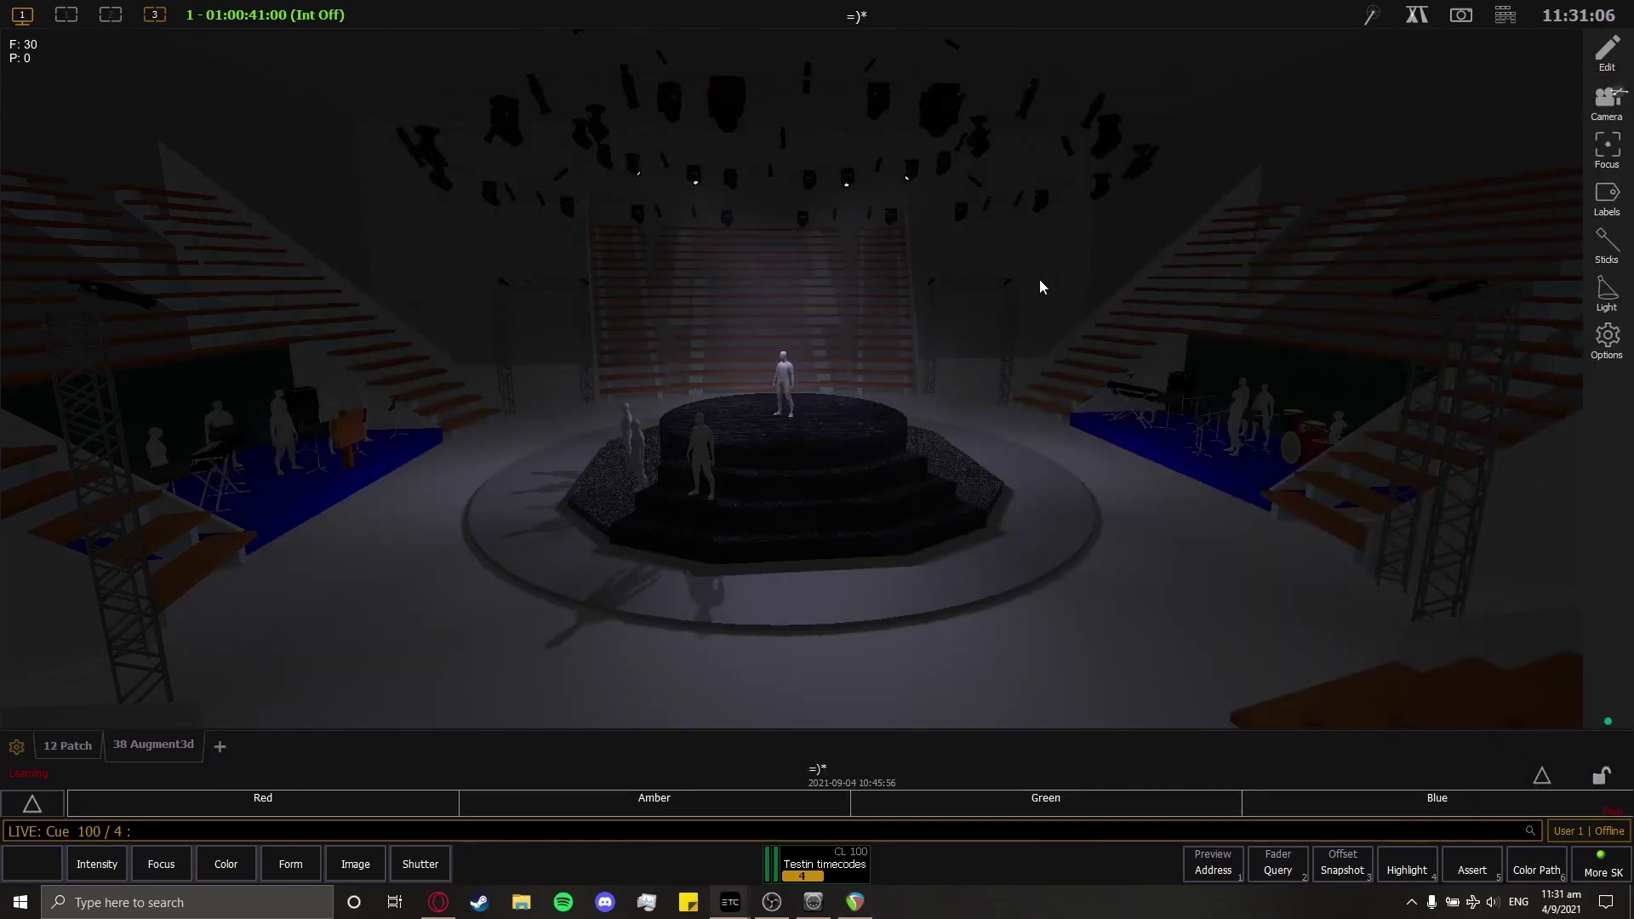
pyautogui.click(782, 906)
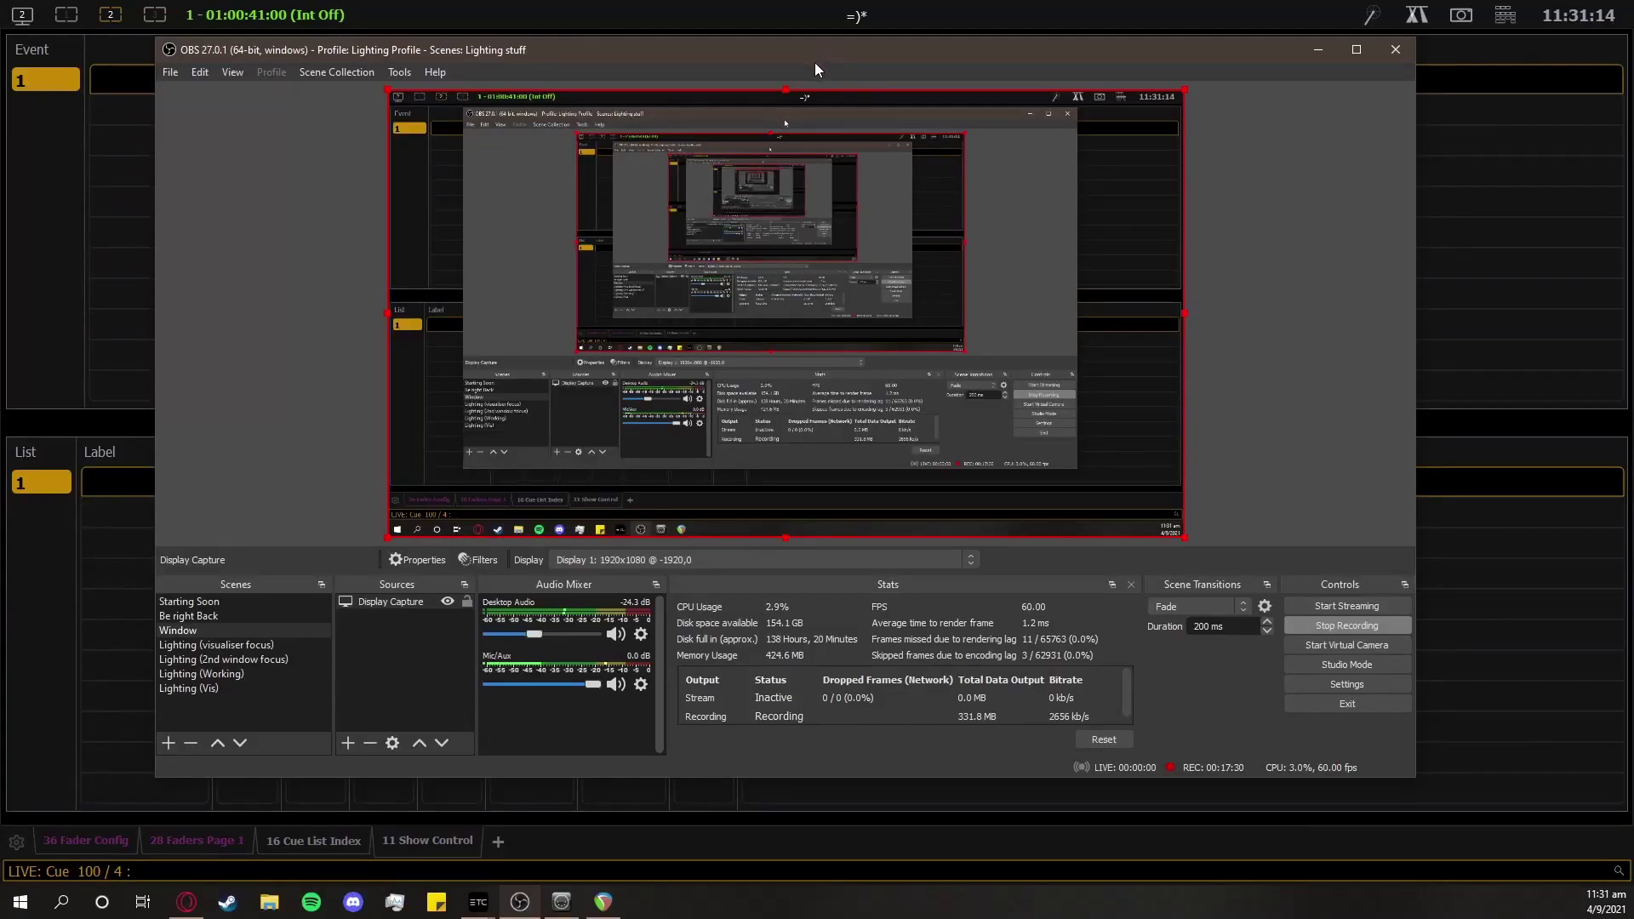
pyautogui.moveTo(814, 63); pyautogui.dragTo(1633, 256)
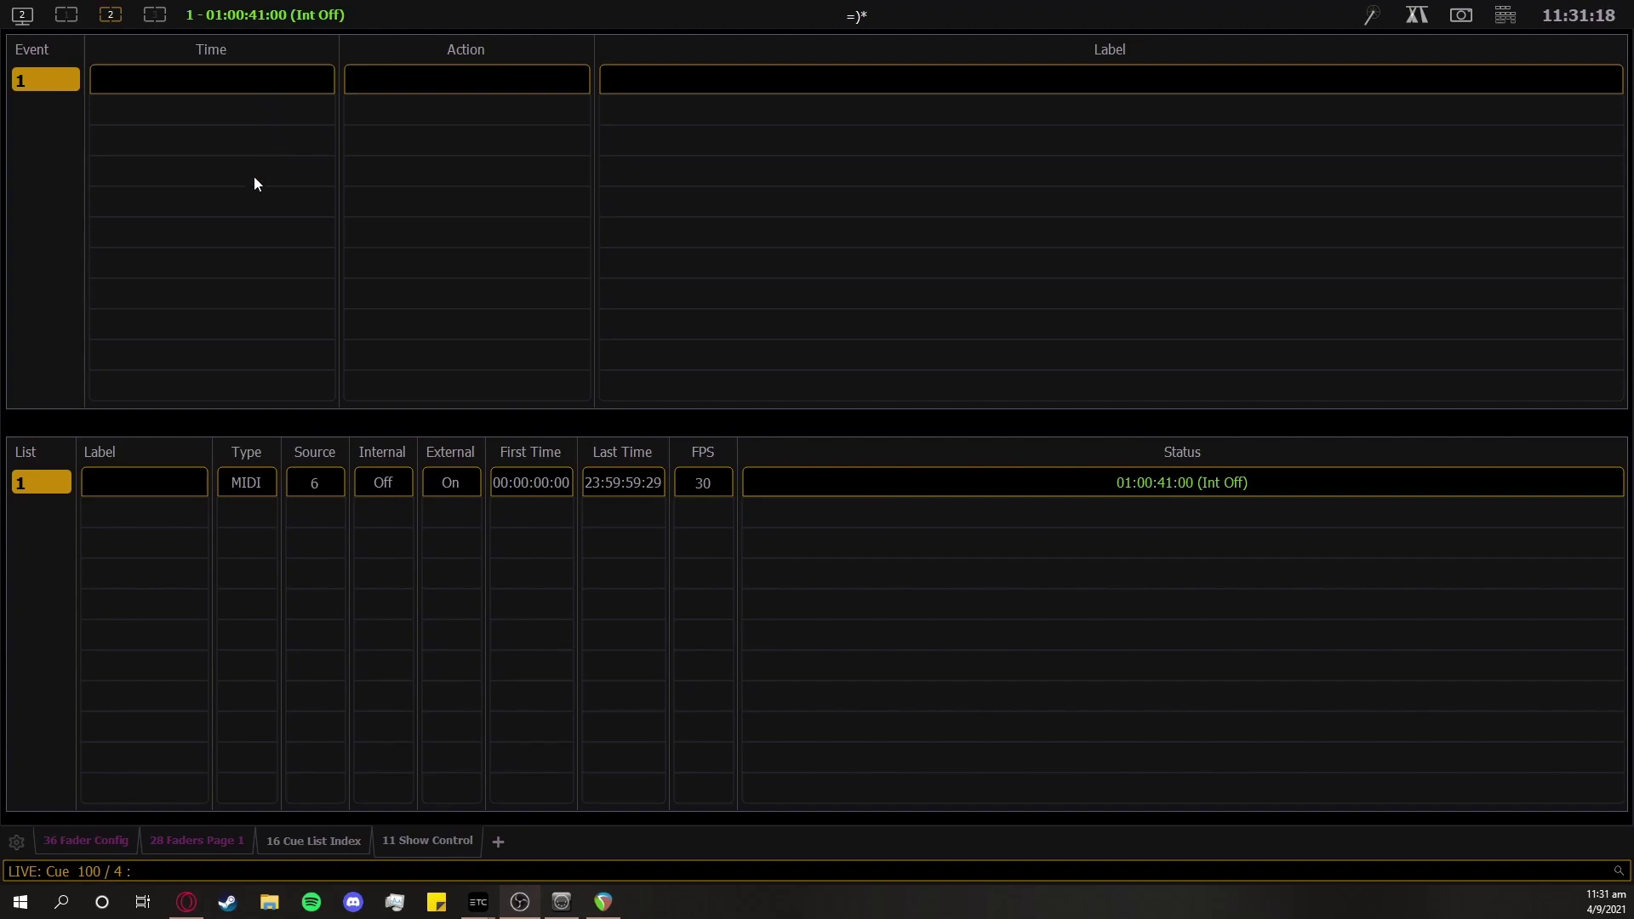
# Enter Blind, select timecode list 1, and start Learn Events from More SK
pyautogui.press('F2')
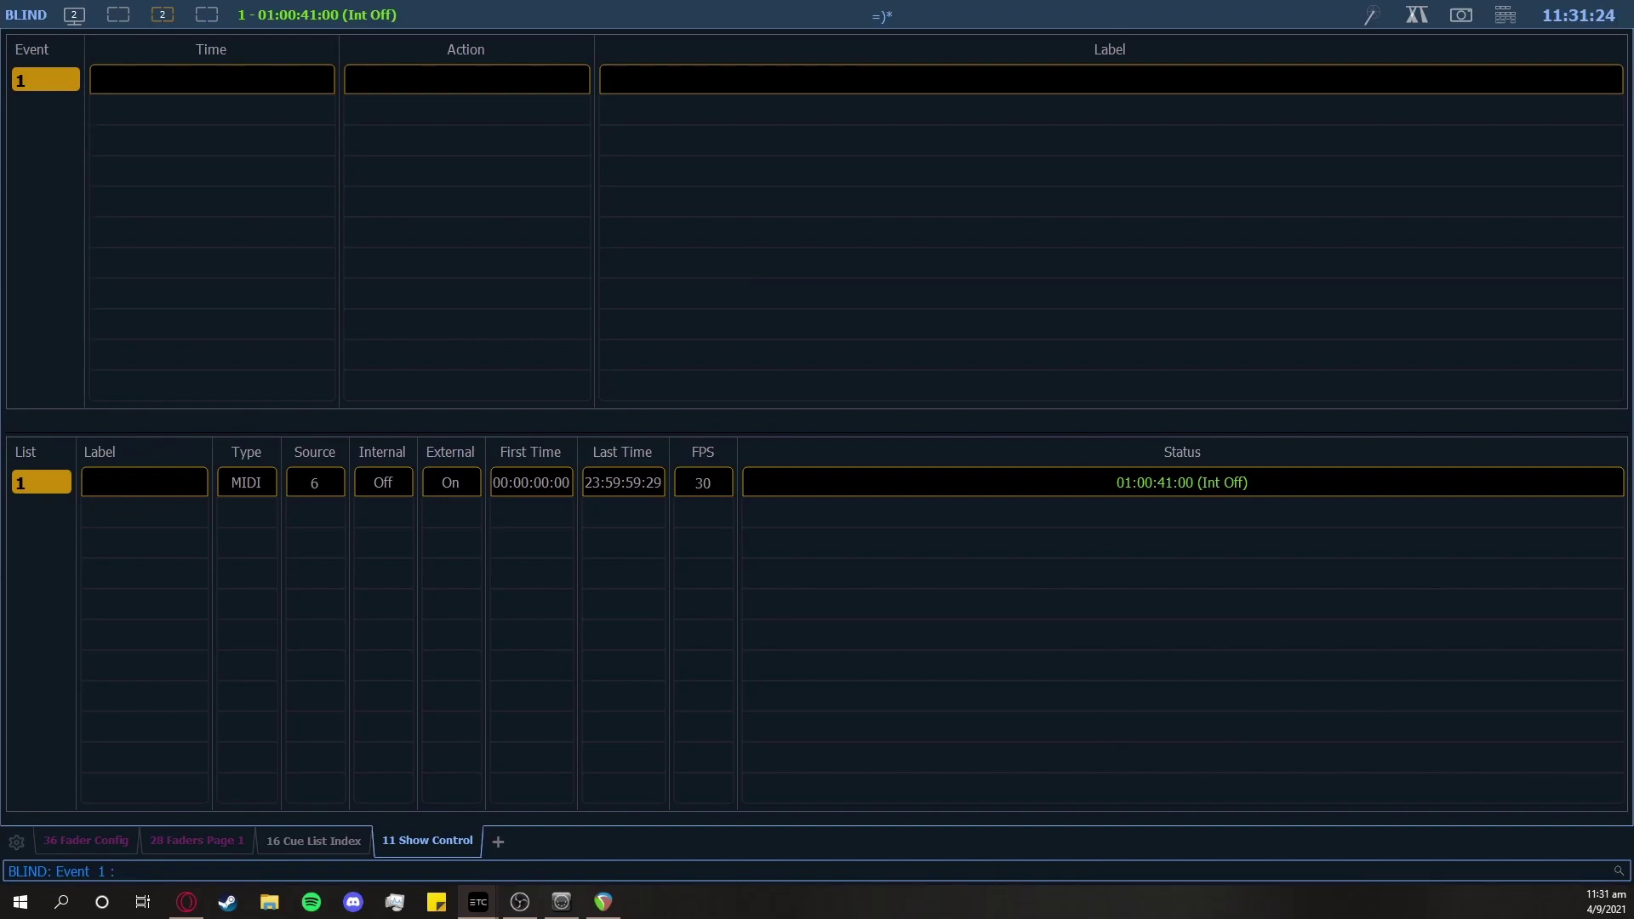
pyautogui.click(520, 901)
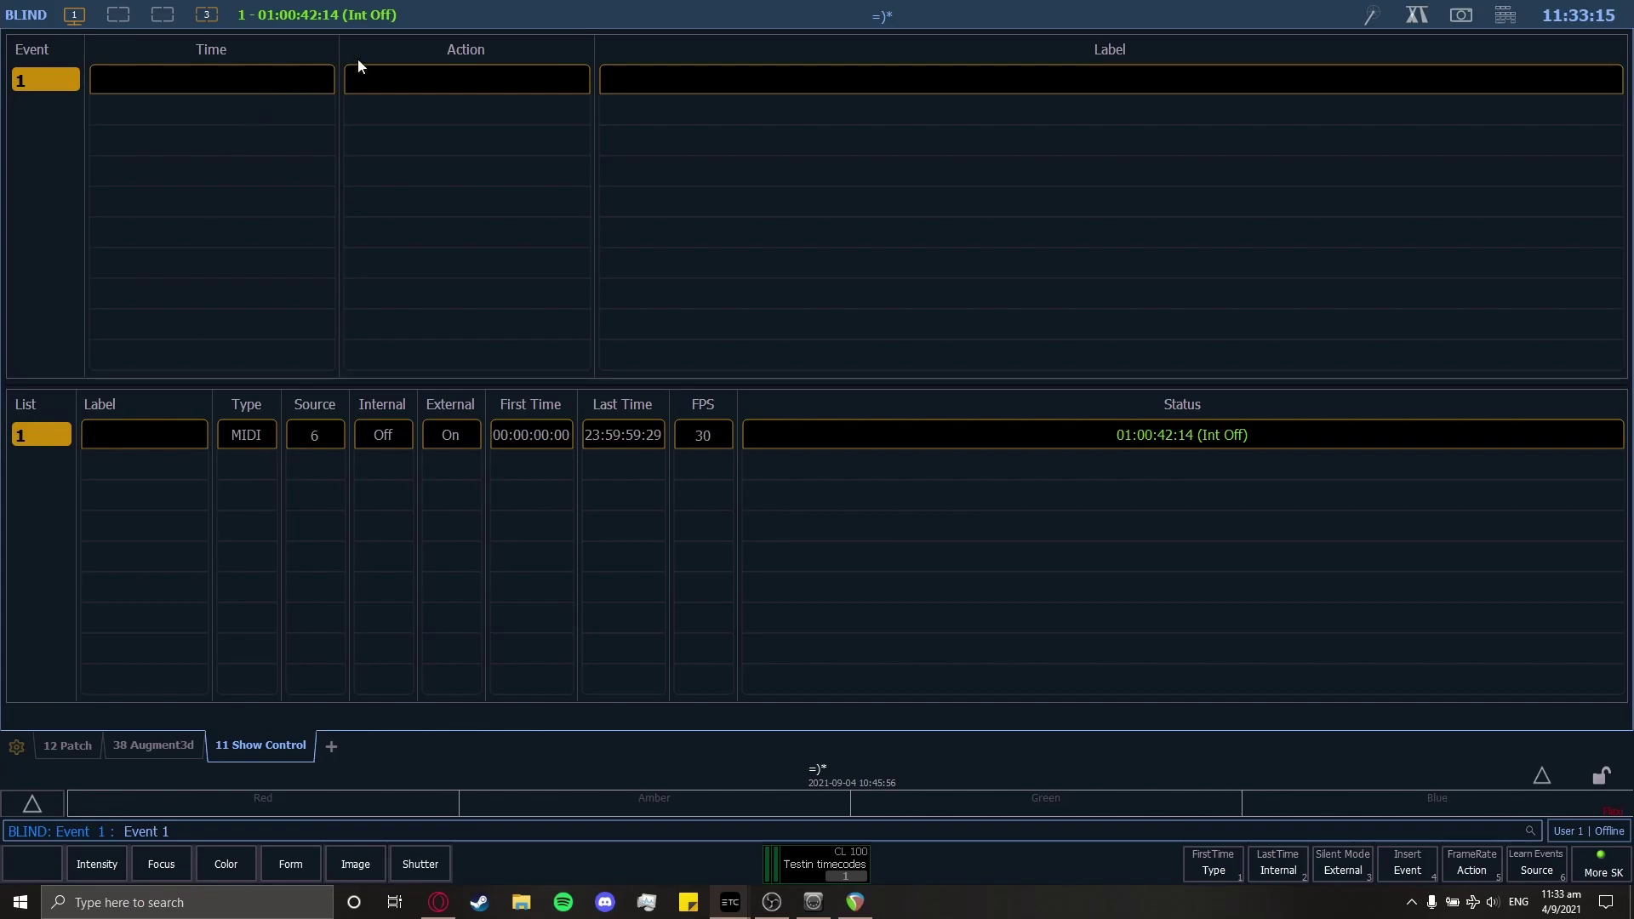
pyautogui.press('BackSpace')
pyautogui.click(456, 75)
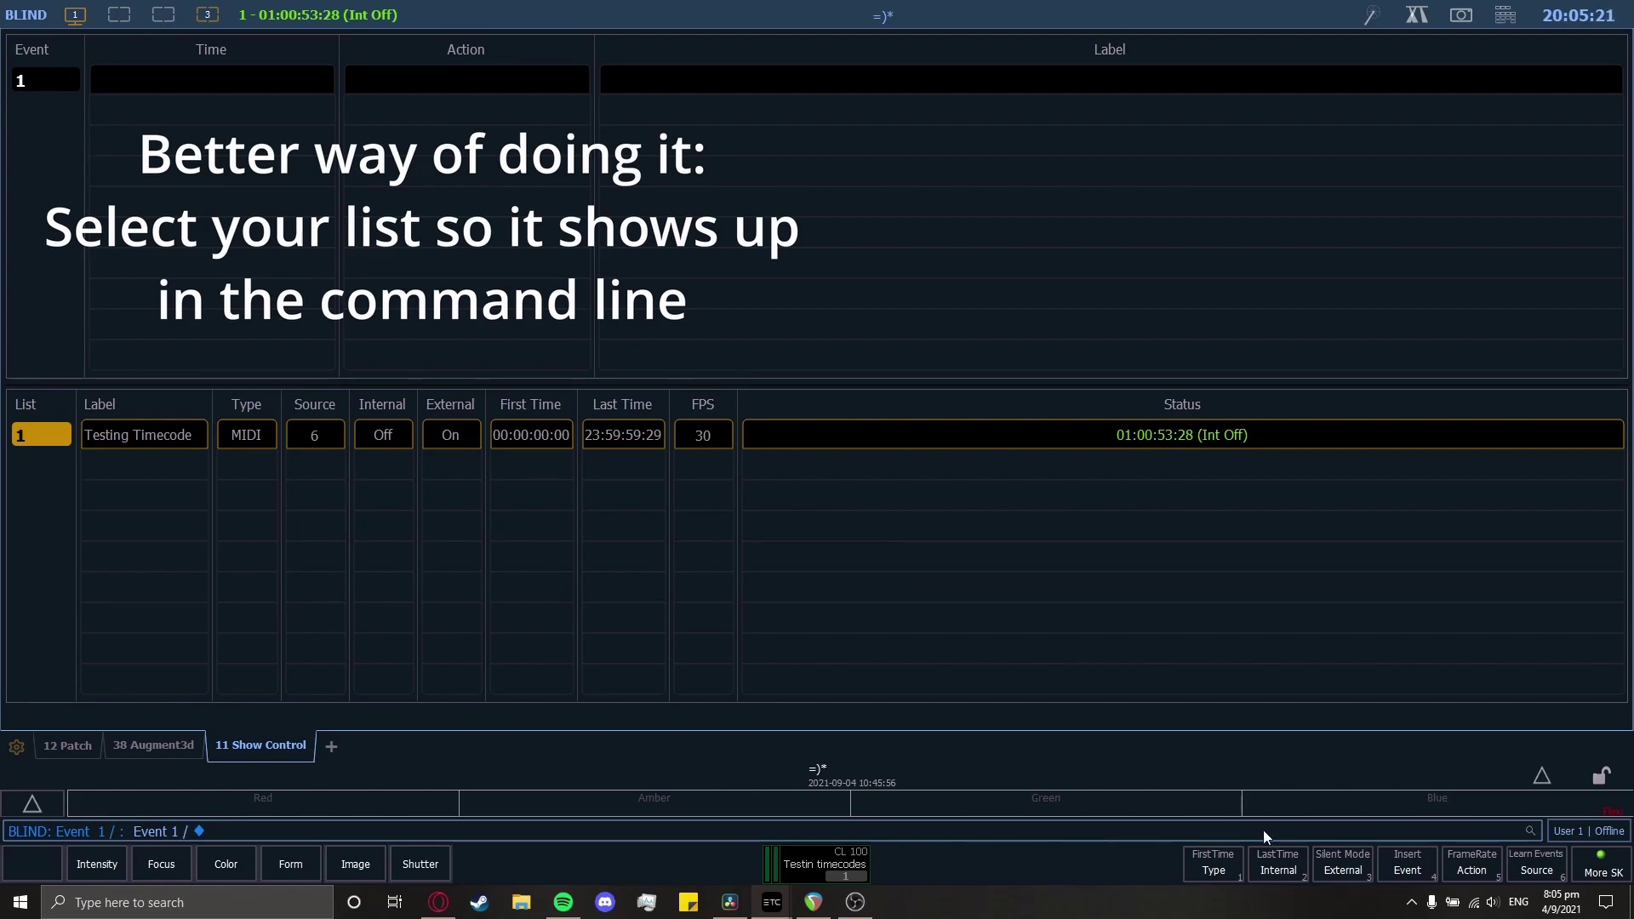
pyautogui.click(1602, 873)
pyautogui.click(1527, 870)
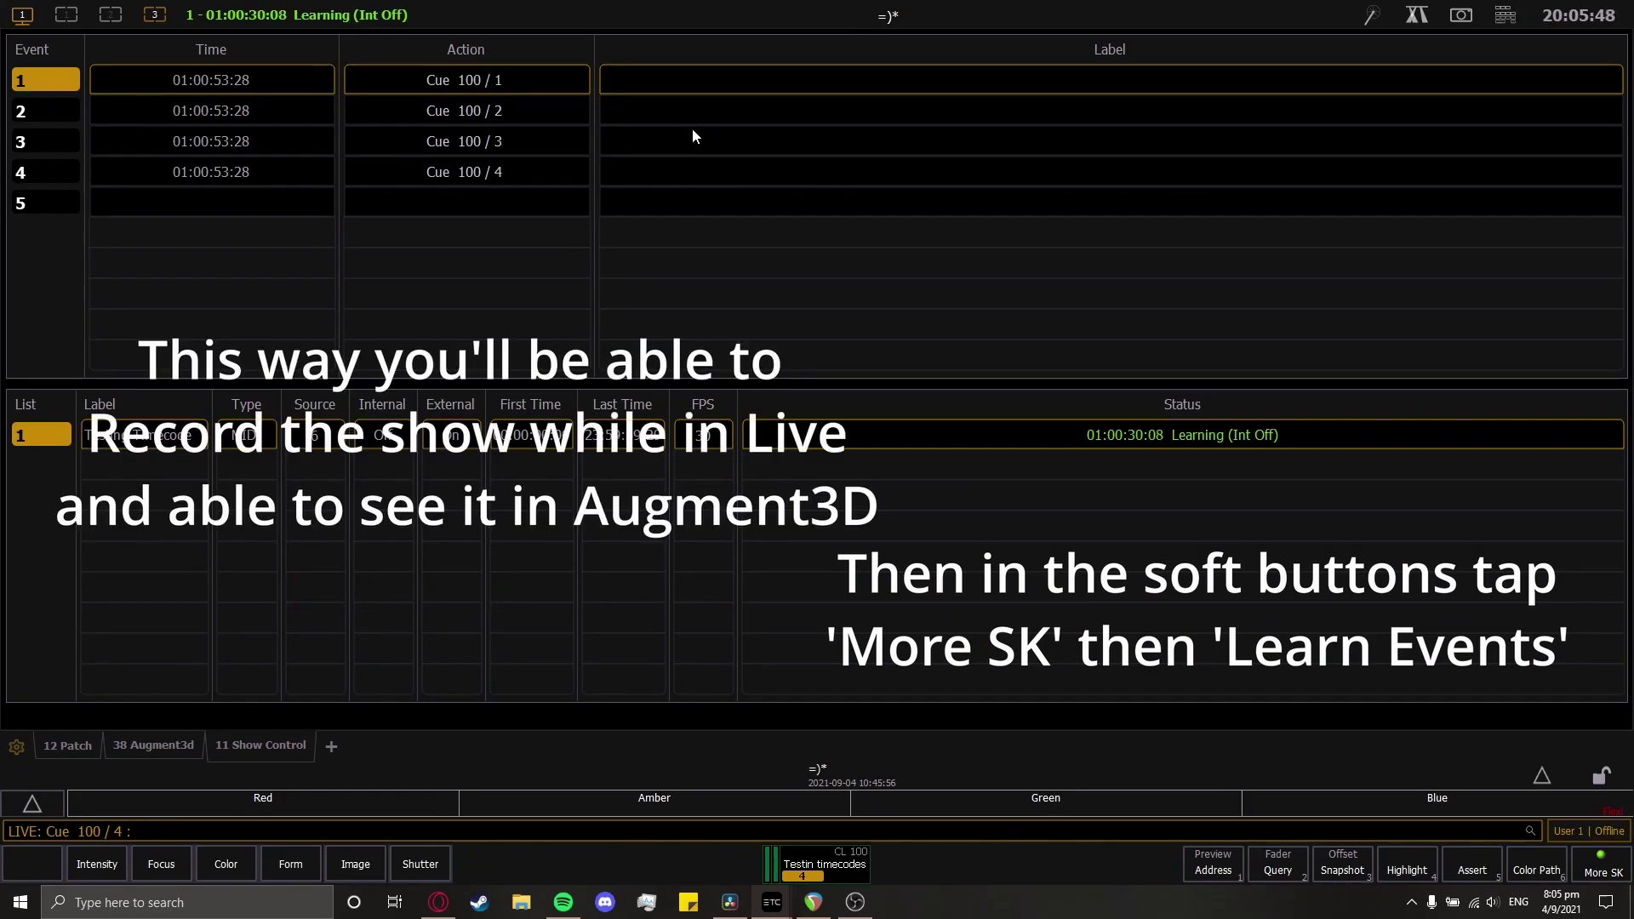
# Fire cues repeatedly while REAPER's timecode runs, learning ten Cue 100 triggers
pyautogui.press('q')
pyautogui.press('3')
pyautogui.press('Return')
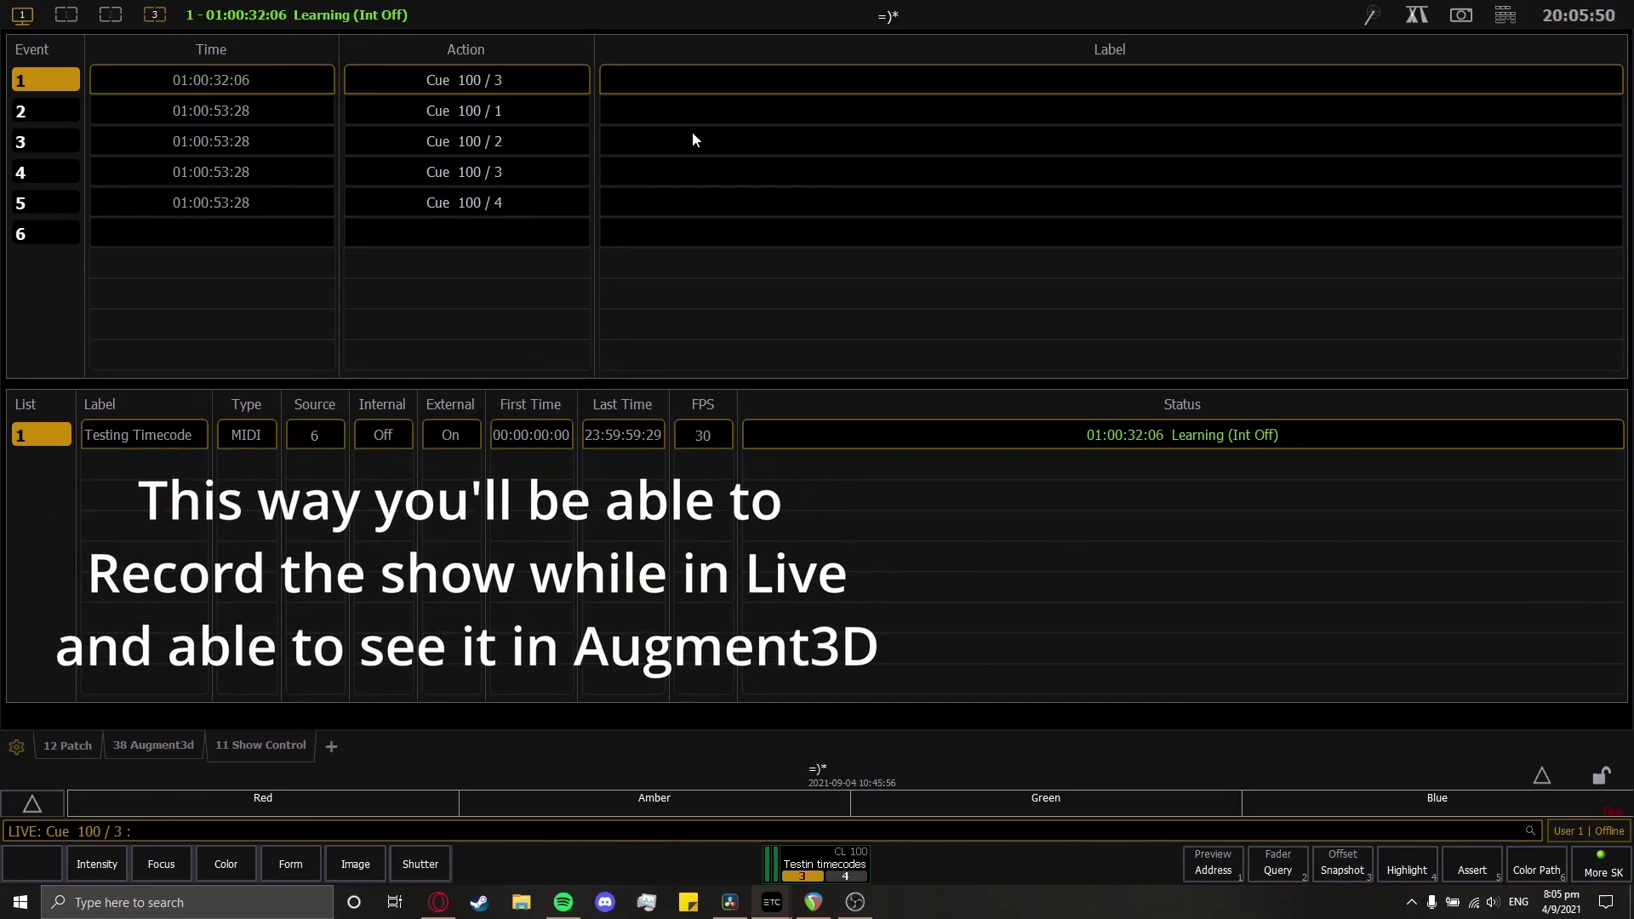
pyautogui.hotkey('ctrl', 'alt', 'space')
pyautogui.hotkey('ctrl', 'space')
pyautogui.hotkey('ctrl', 'space')
pyautogui.hotkey('ctrl', 'alt', 'space')
pyautogui.hotkey('ctrl', 'alt', 'space')
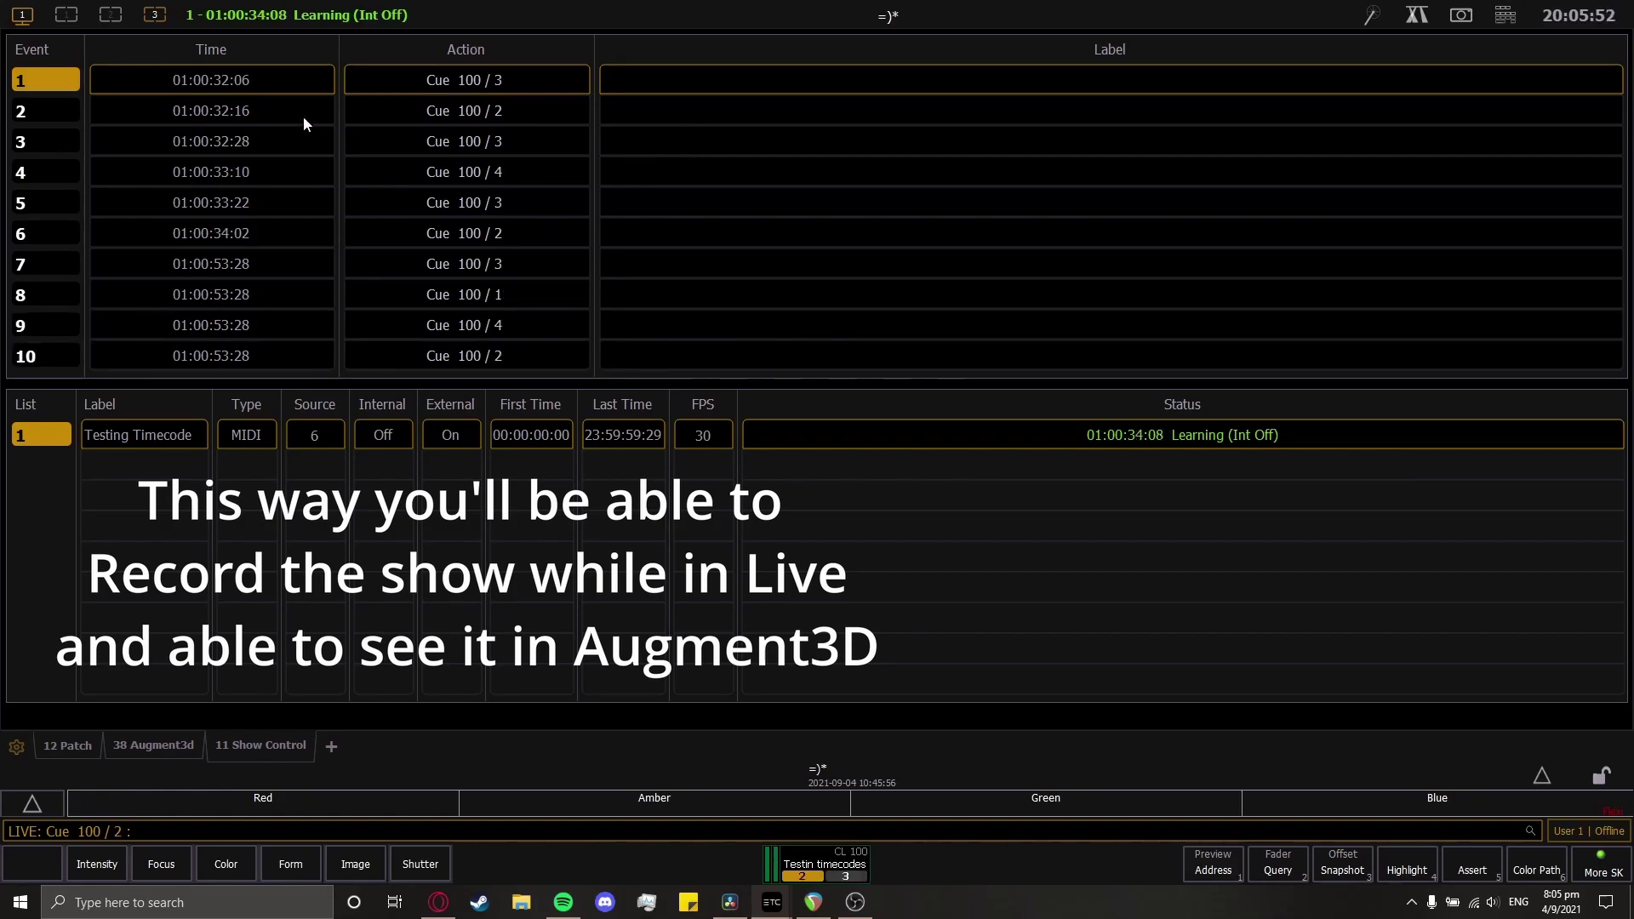
pyautogui.hotkey('ctrl', 'space')
pyautogui.hotkey('ctrl', 'space')
pyautogui.hotkey('ctrl', 'alt', 'space')
pyautogui.hotkey('ctrl', 'alt', 'space')
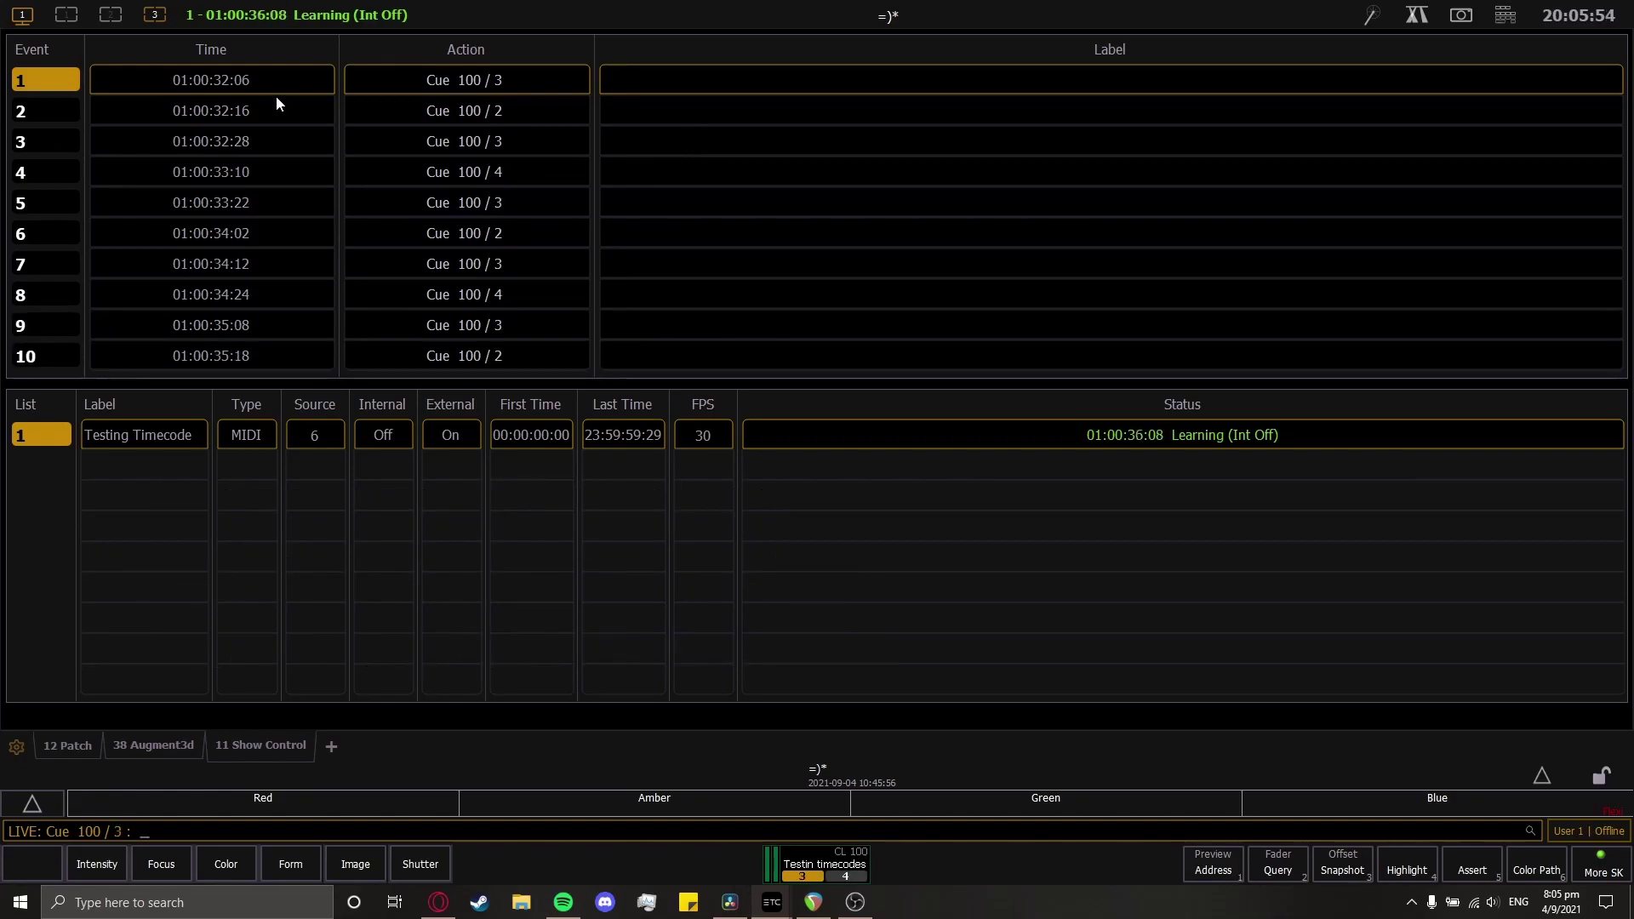
pyautogui.hotkey('ctrl', 'space')
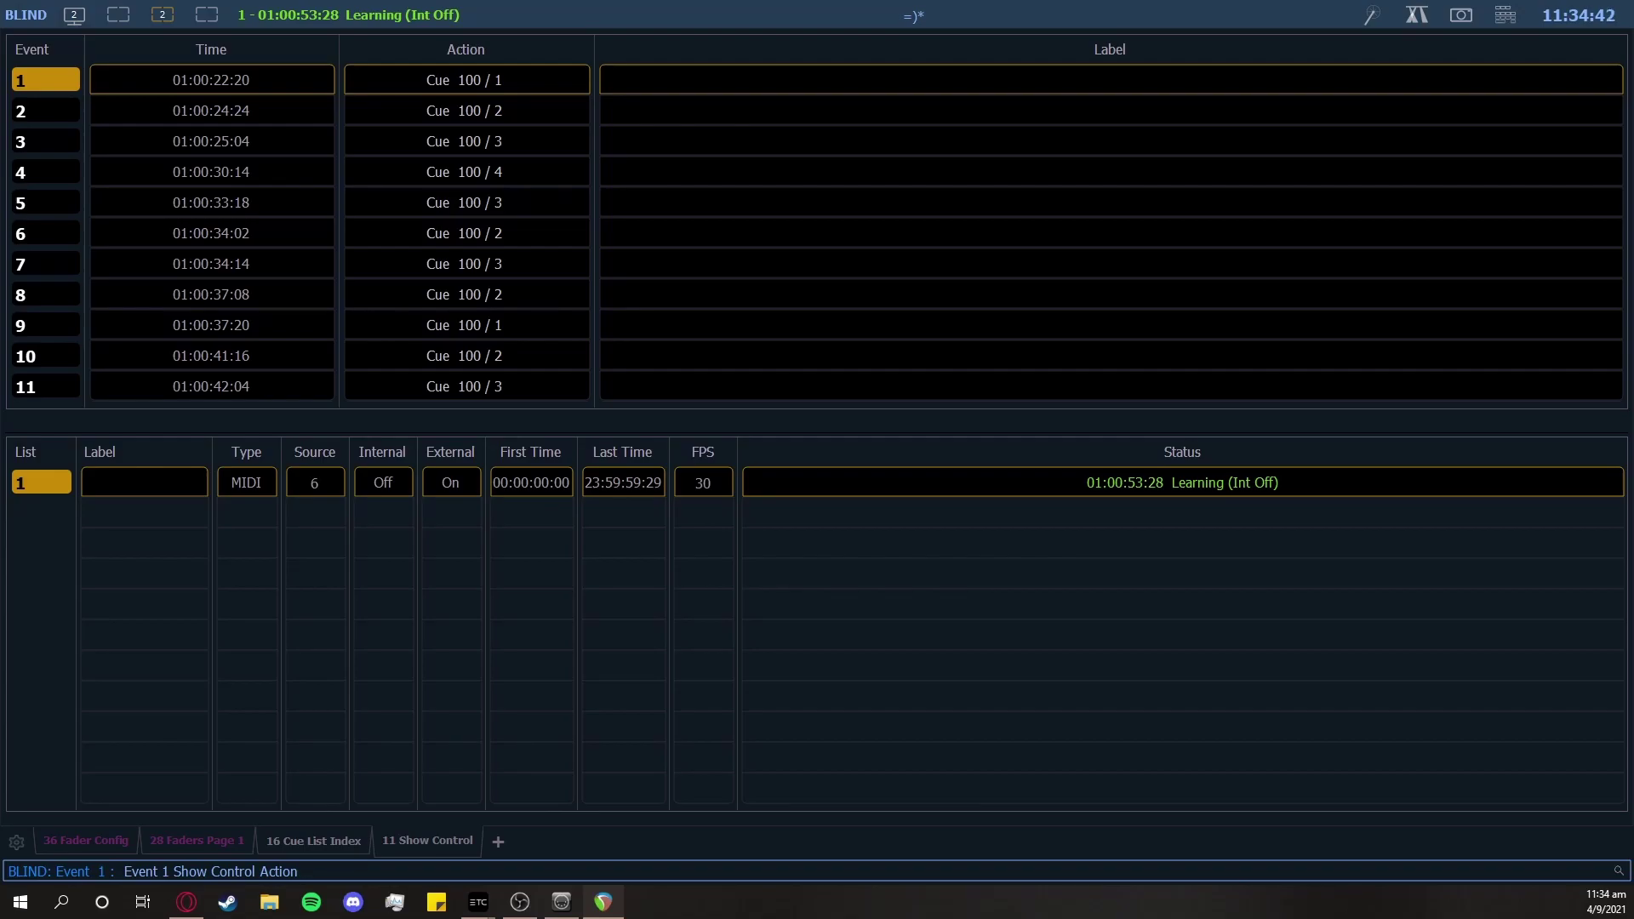
# Stop learning events and return the console to Live on the Augment3d view
pyautogui.click(520, 901)
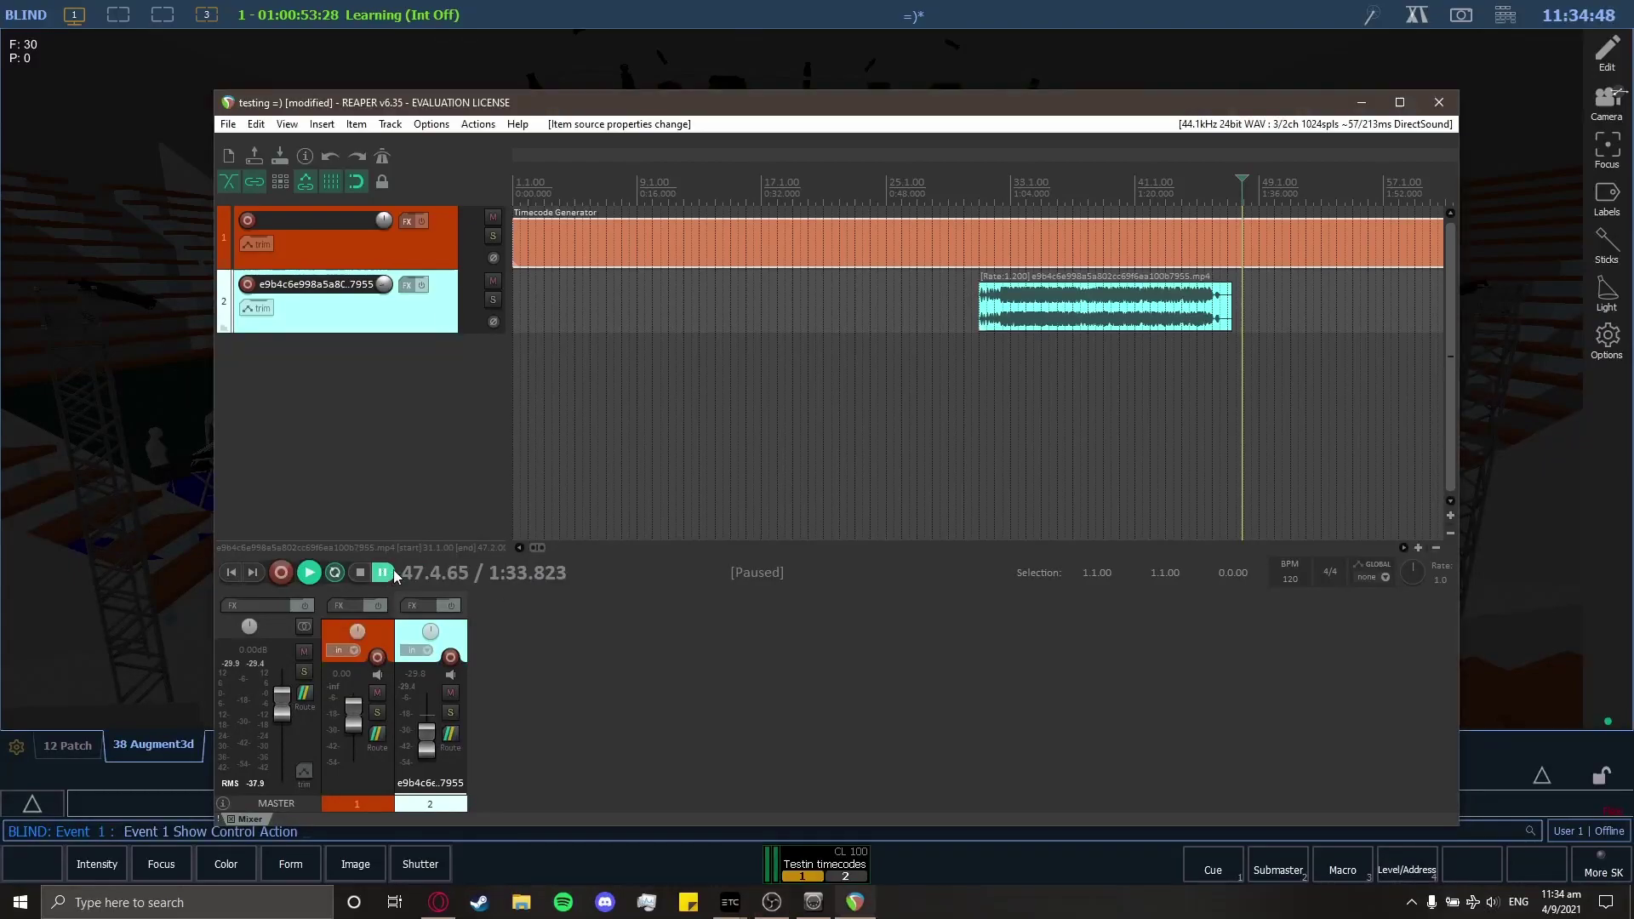
pyautogui.click(1506, 16)
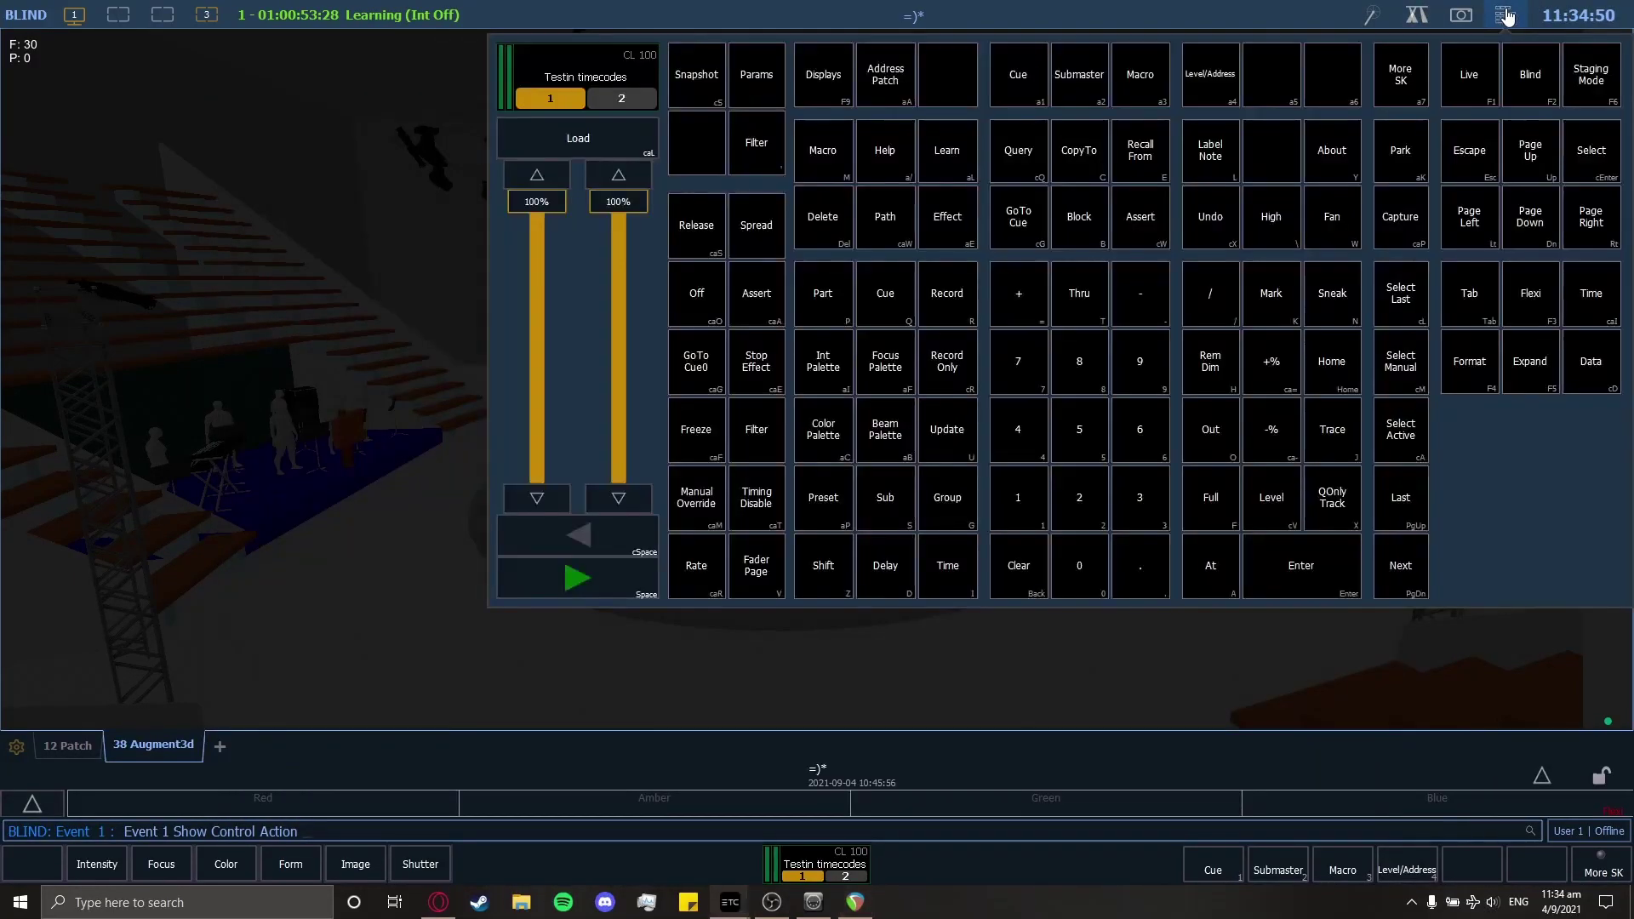
pyautogui.click(950, 146)
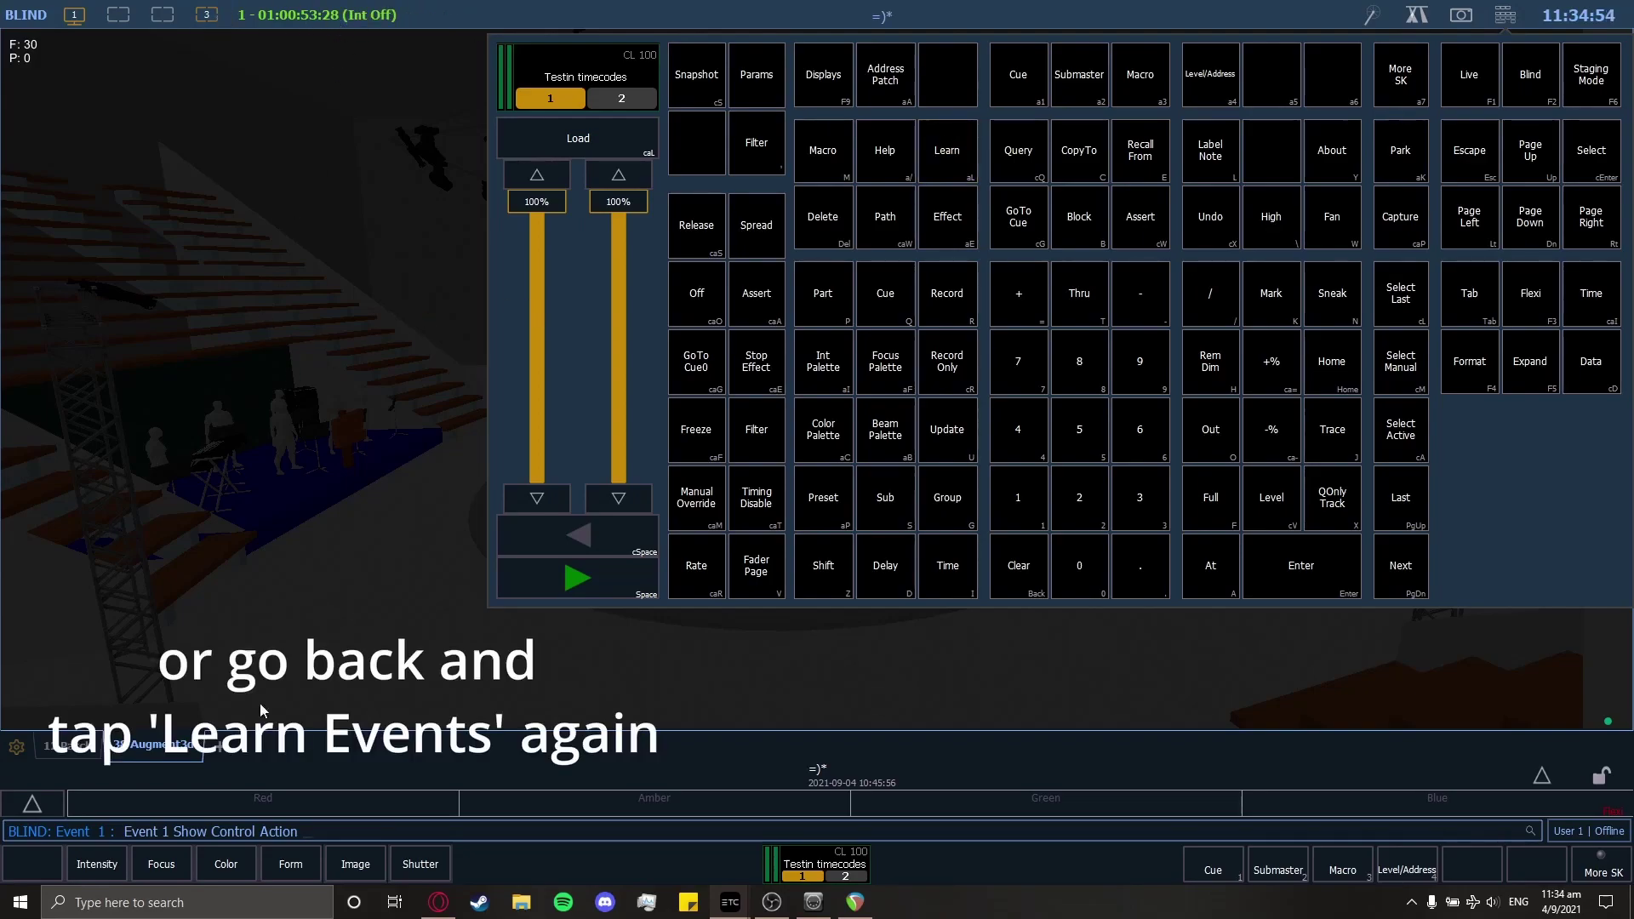
pyautogui.press('Escape')
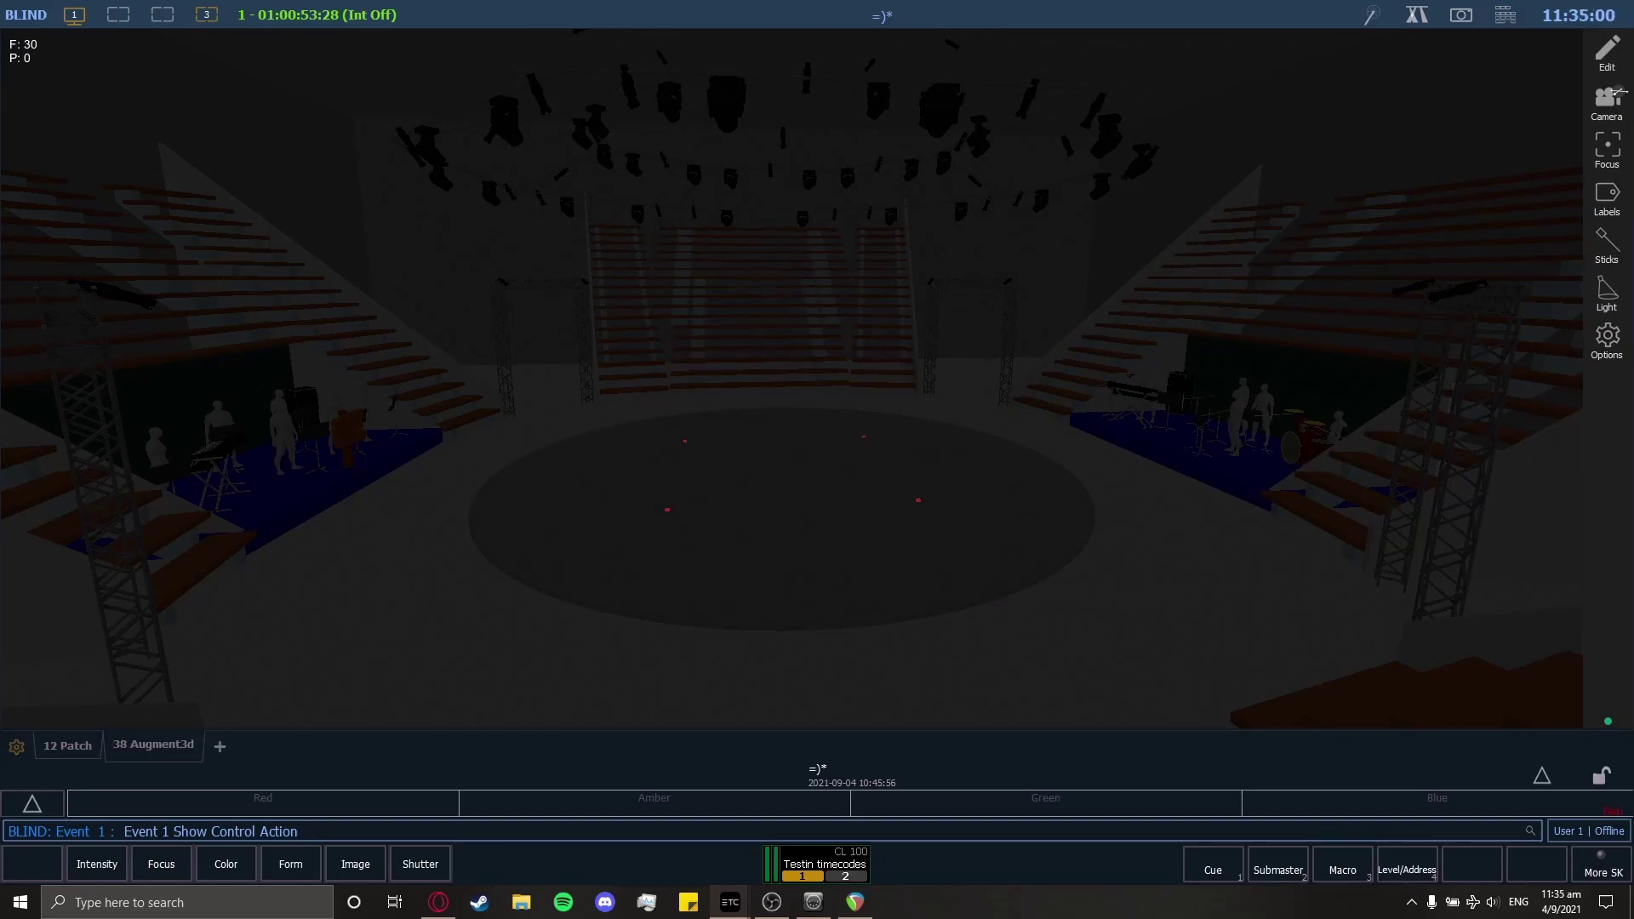
pyautogui.click(625, 496)
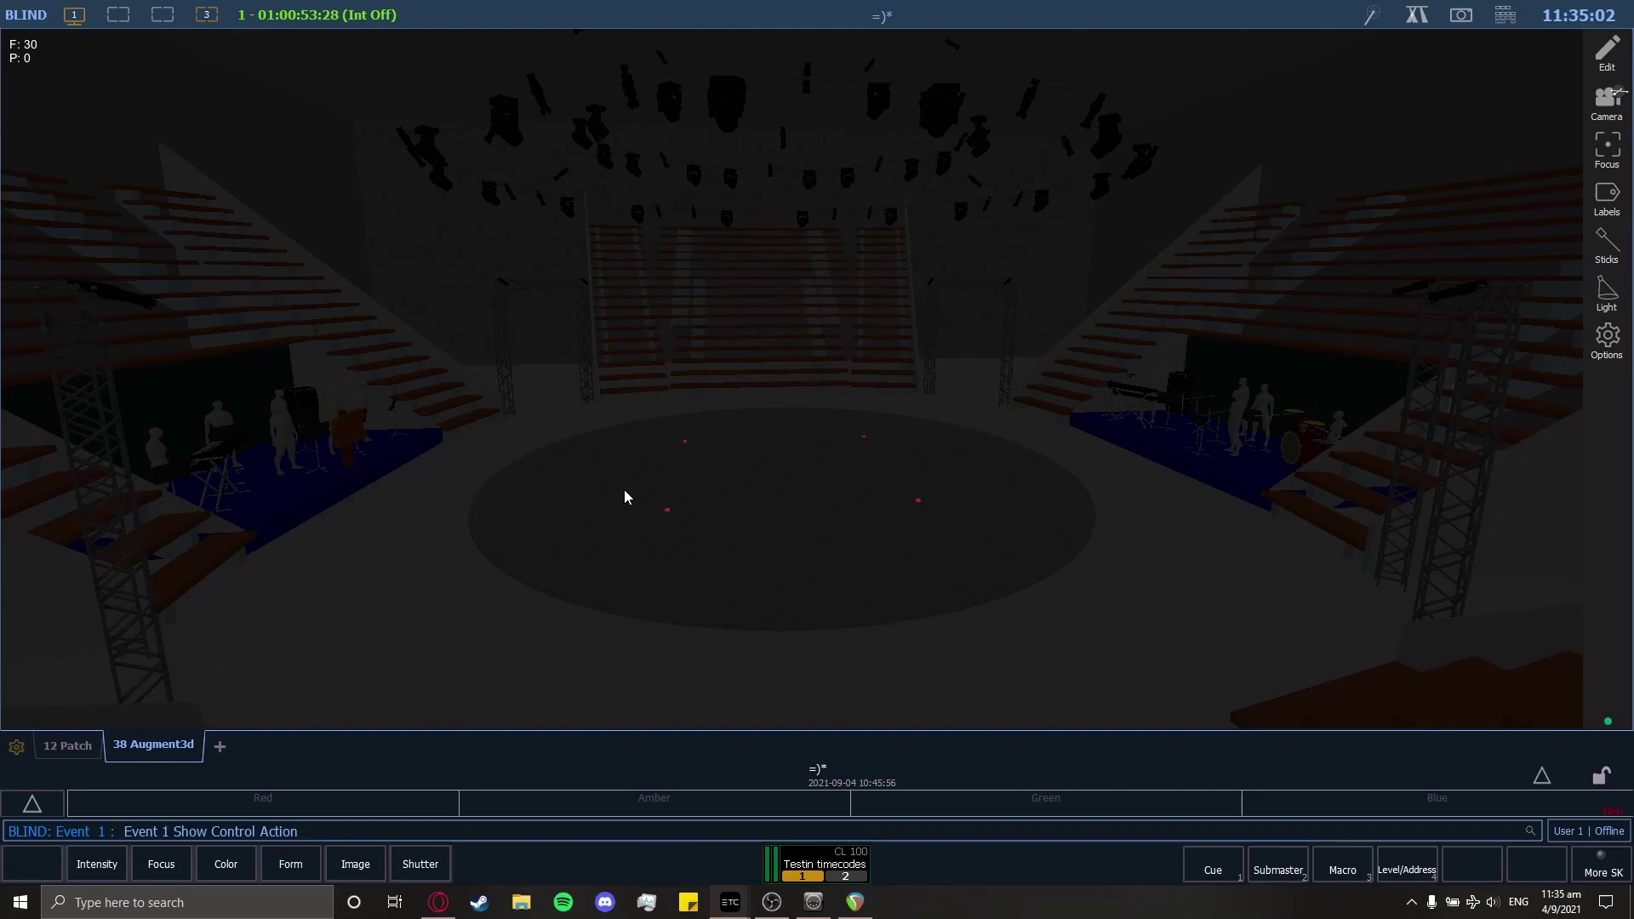
pyautogui.press('F1')
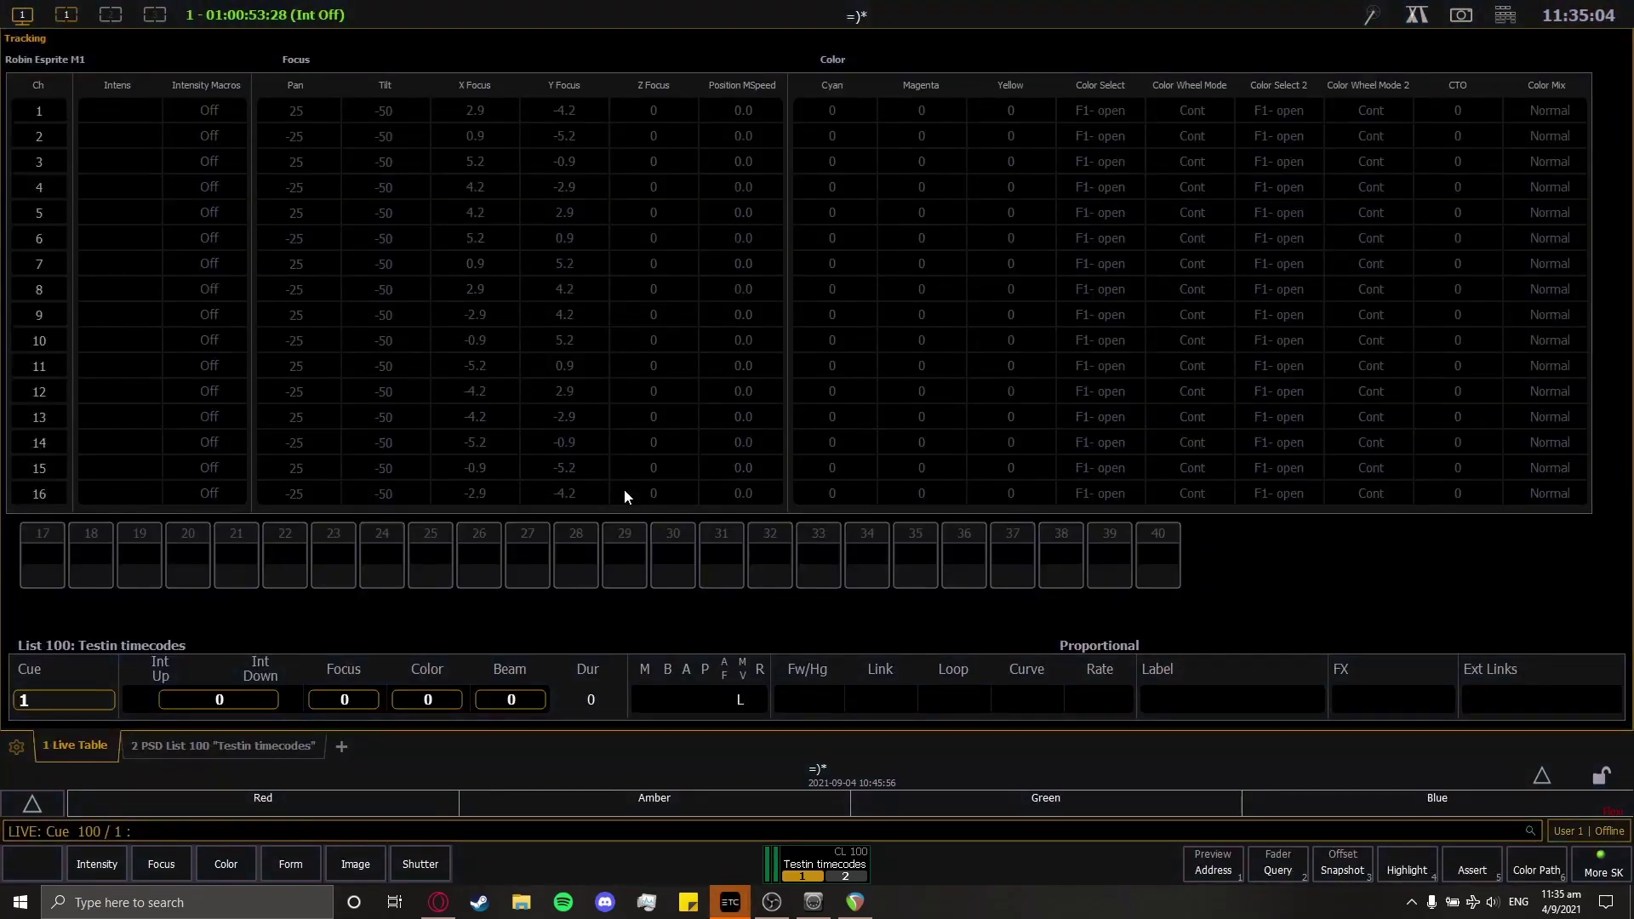
pyautogui.click(154, 19)
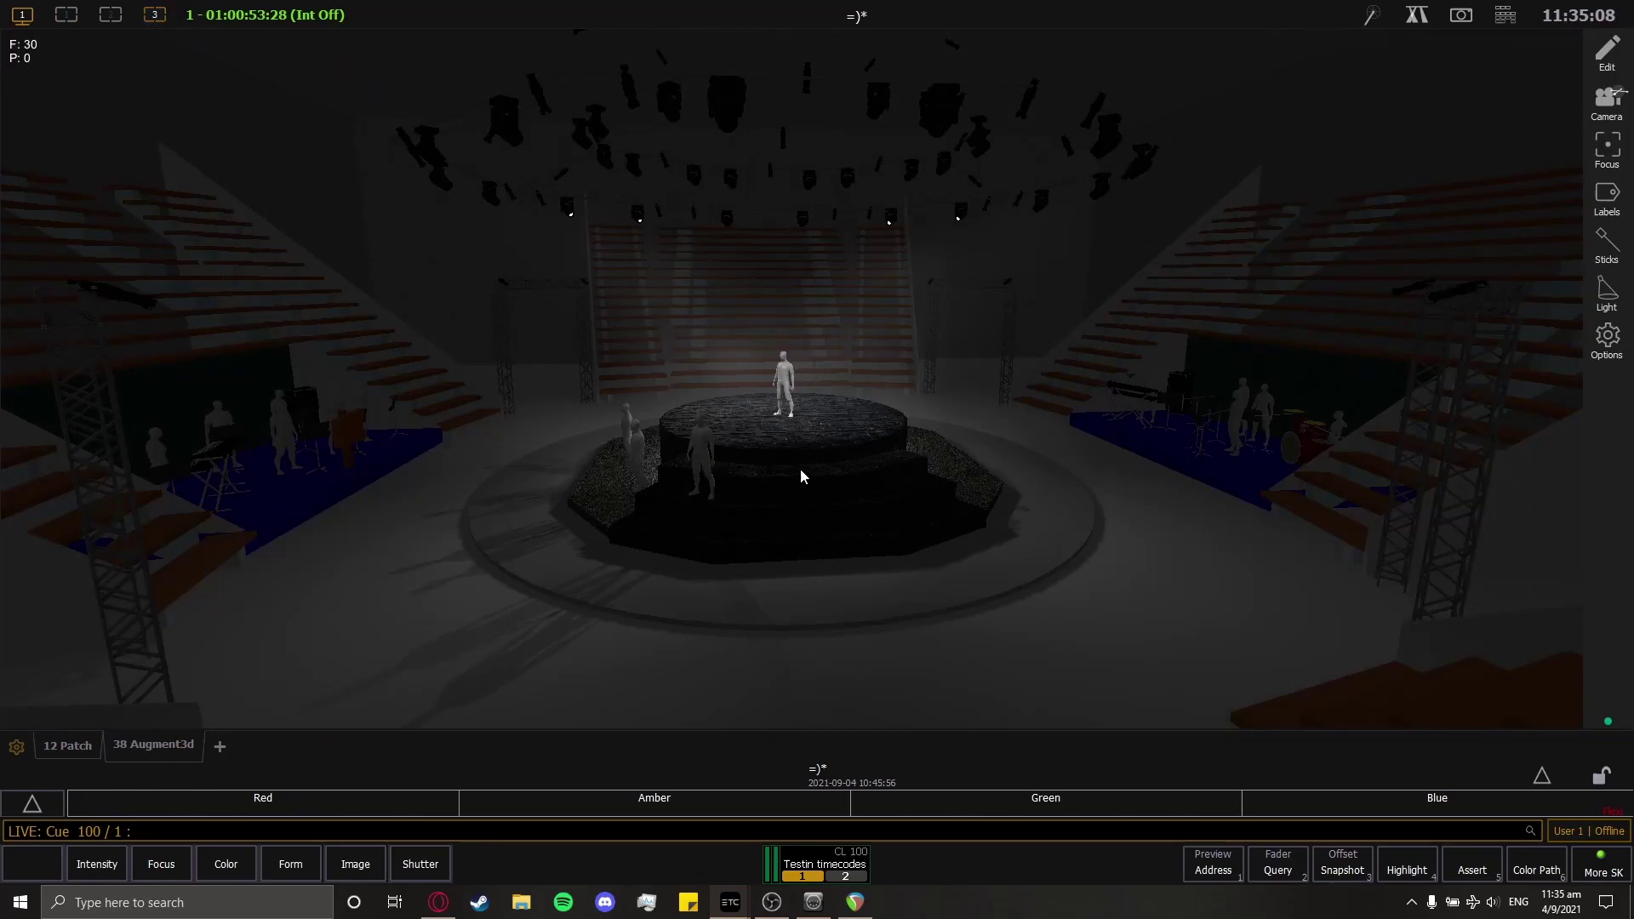
# Send cue list 100 to cue 0, darkening the stage
pyautogui.hotkey('ctrl', 'shift', 'g')
pyautogui.press('Return')
pyautogui.hotkey('ctrl', 'shift', 'g')
pyautogui.write('00 / 0 ♦')
pyautogui.press('Return')
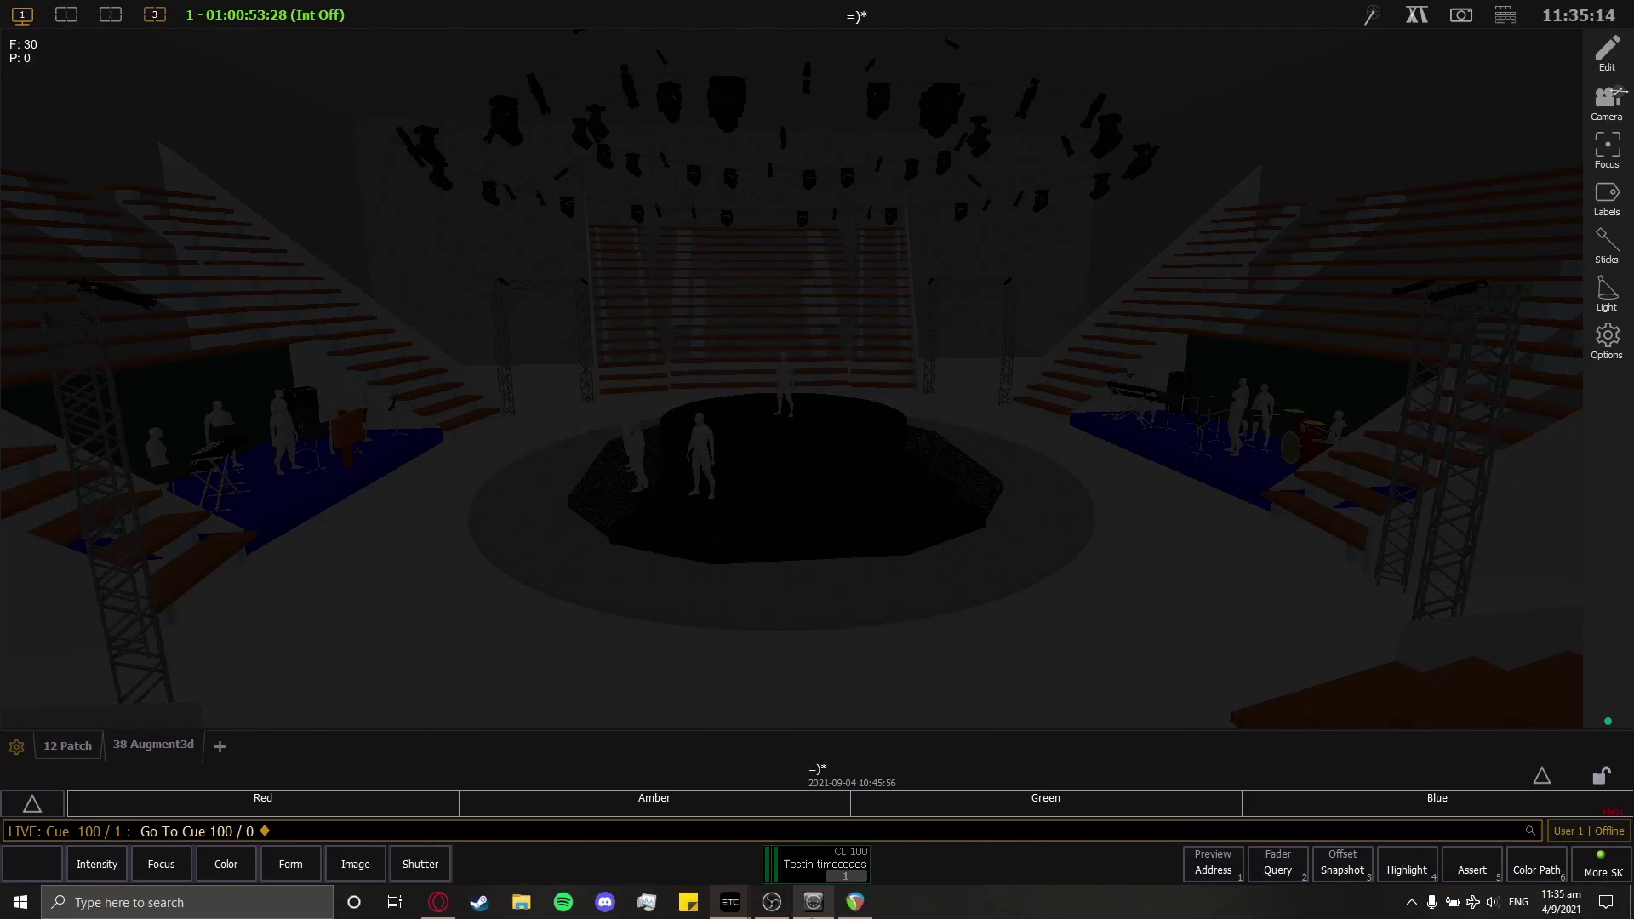
# Play REAPER's timecode from bar 30 and watch the learned cues light the stage
pyautogui.click(852, 902)
pyautogui.scroll(2, 983, 193)
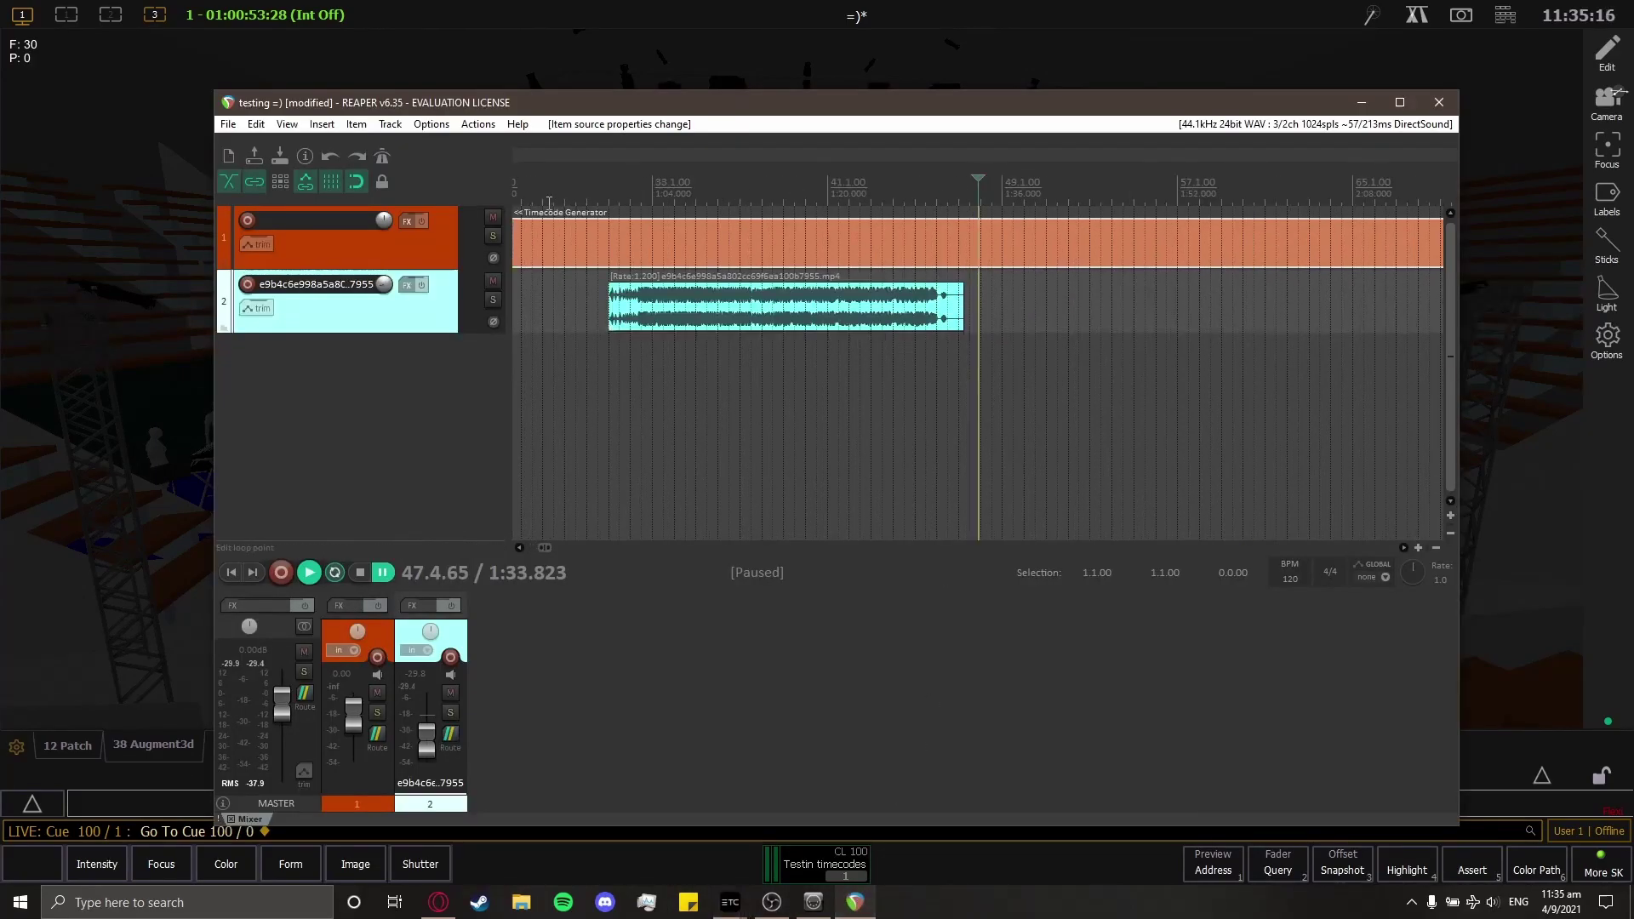
pyautogui.click(586, 194)
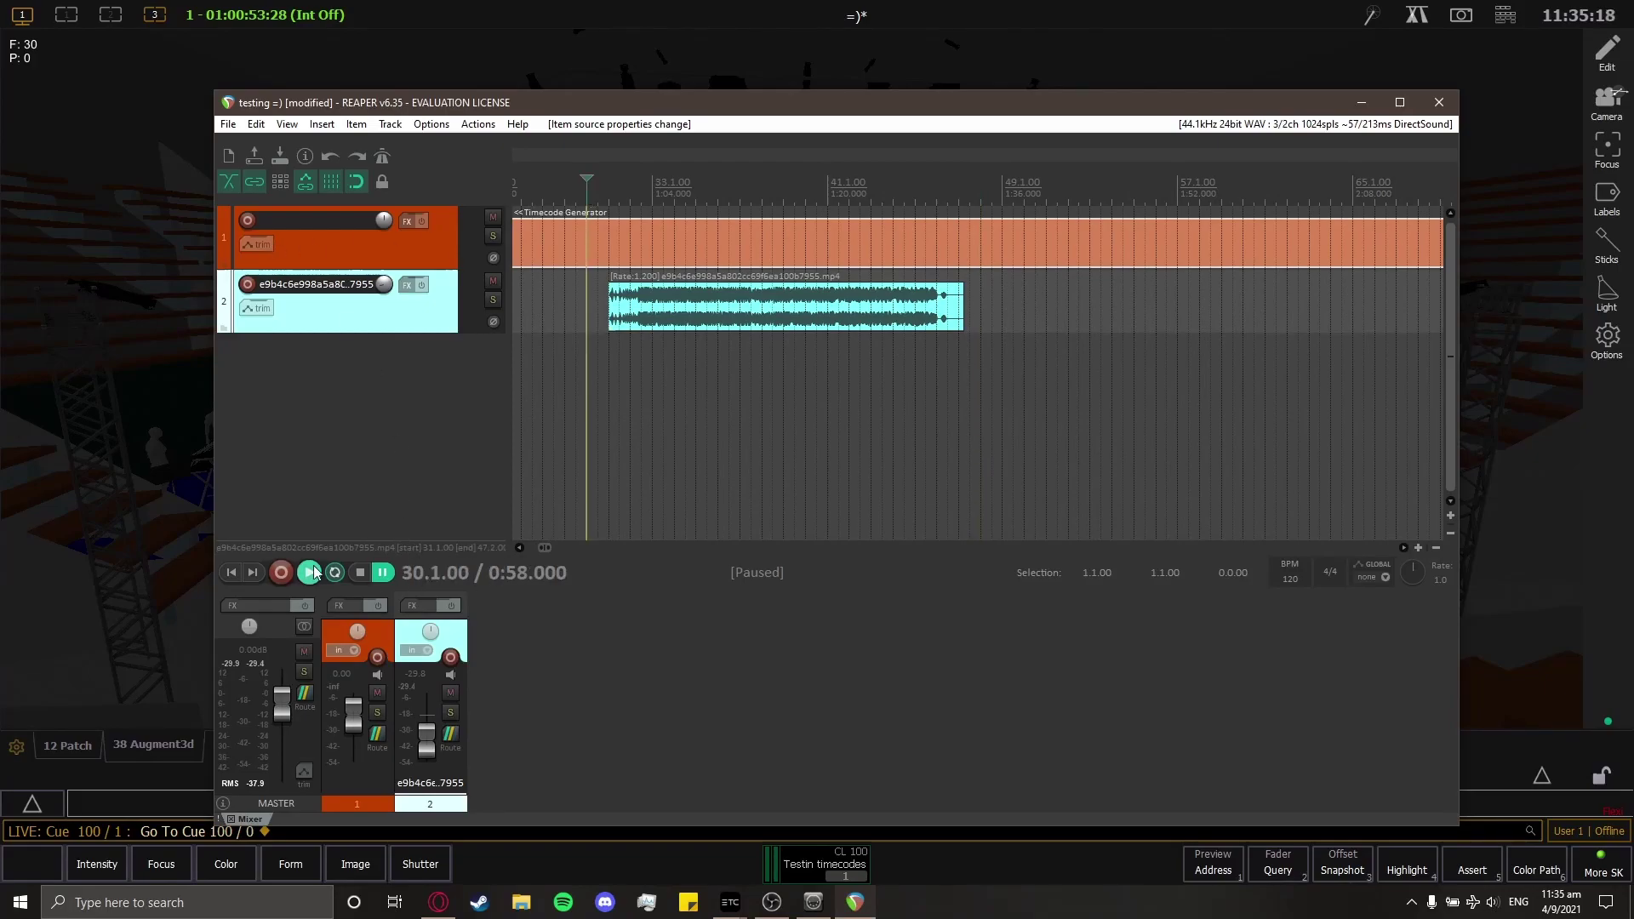
pyautogui.click(314, 572)
pyautogui.click(876, 6)
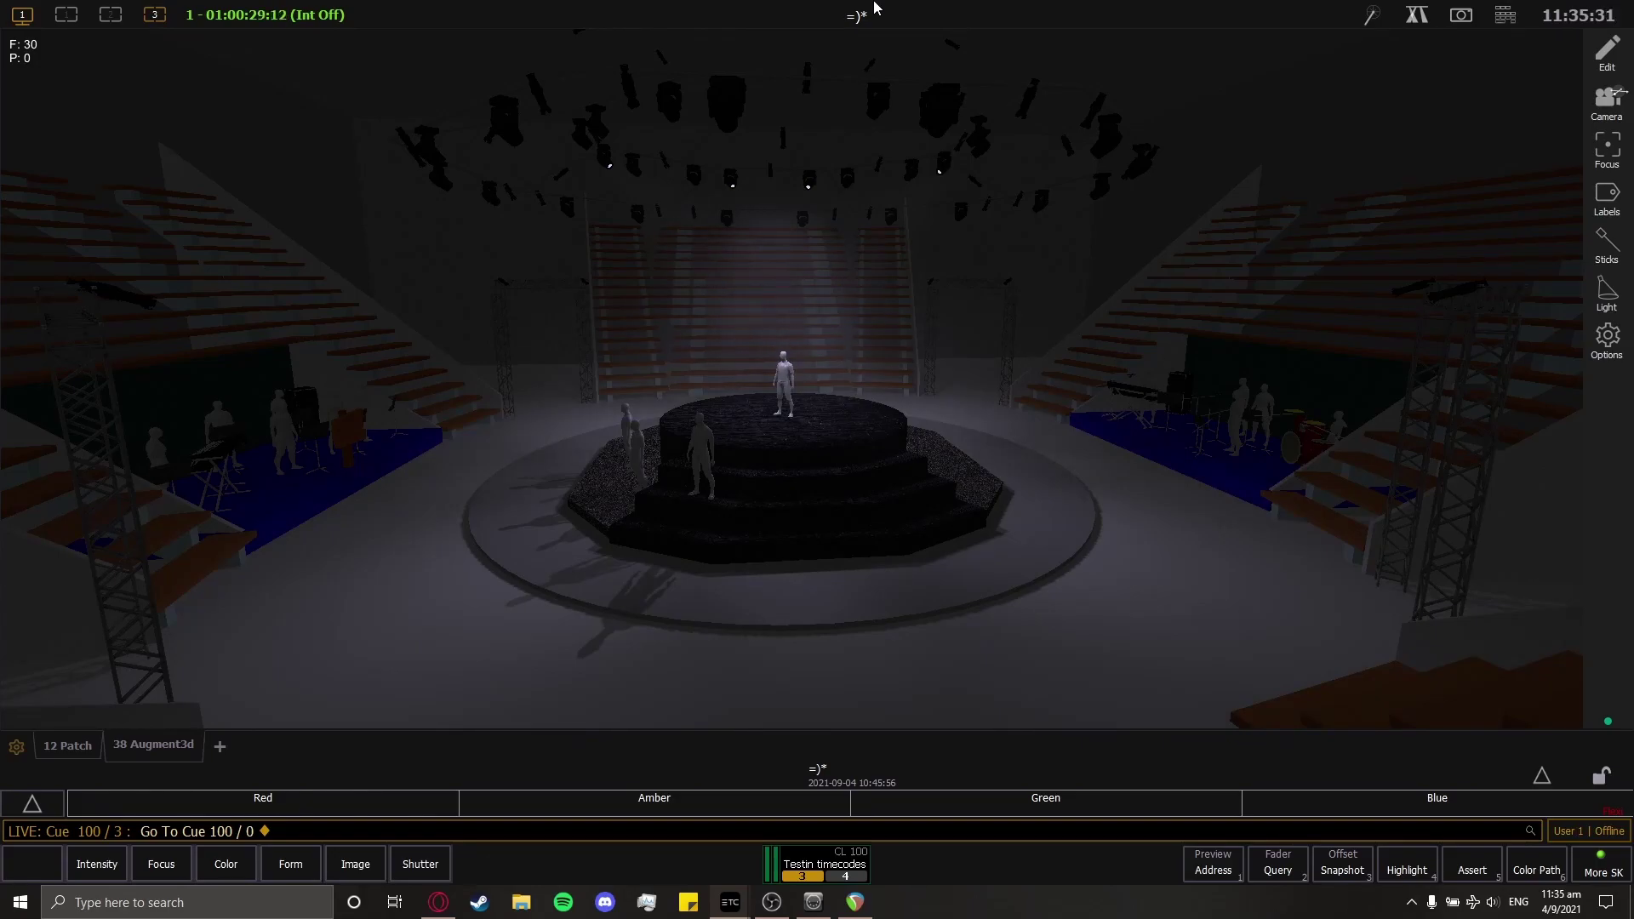
# Stop timecode at 01:00:54:02 and bring up the eleven learned Cue 100 events in Show Control
pyautogui.hotkey('alt', 'Tab')
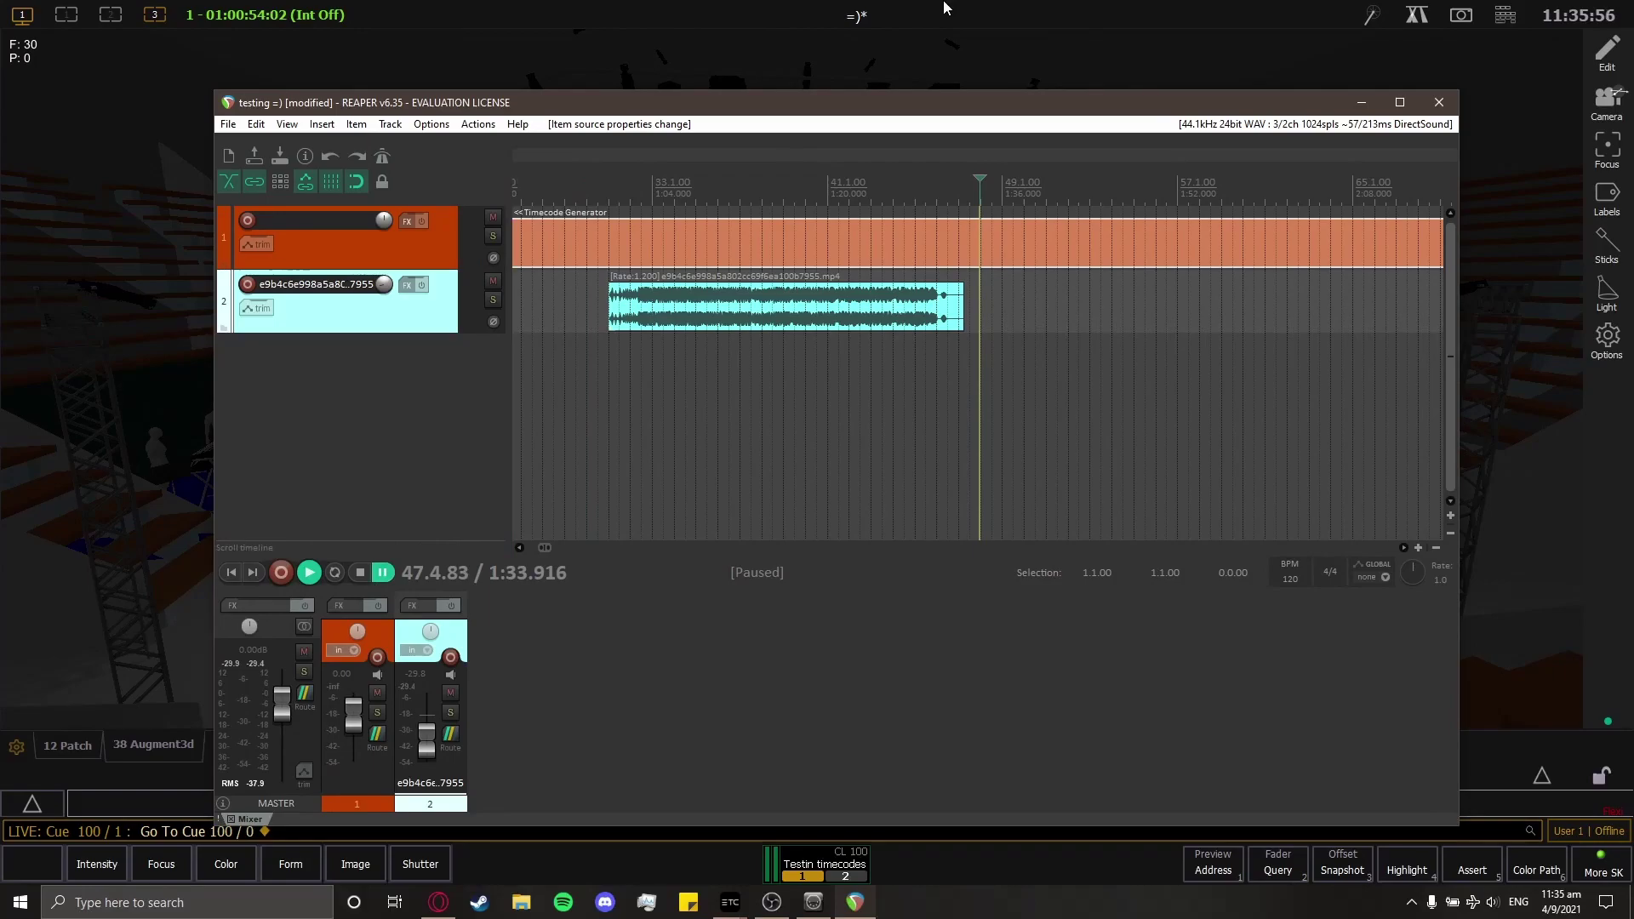
pyautogui.hotkey('alt', 'Tab')
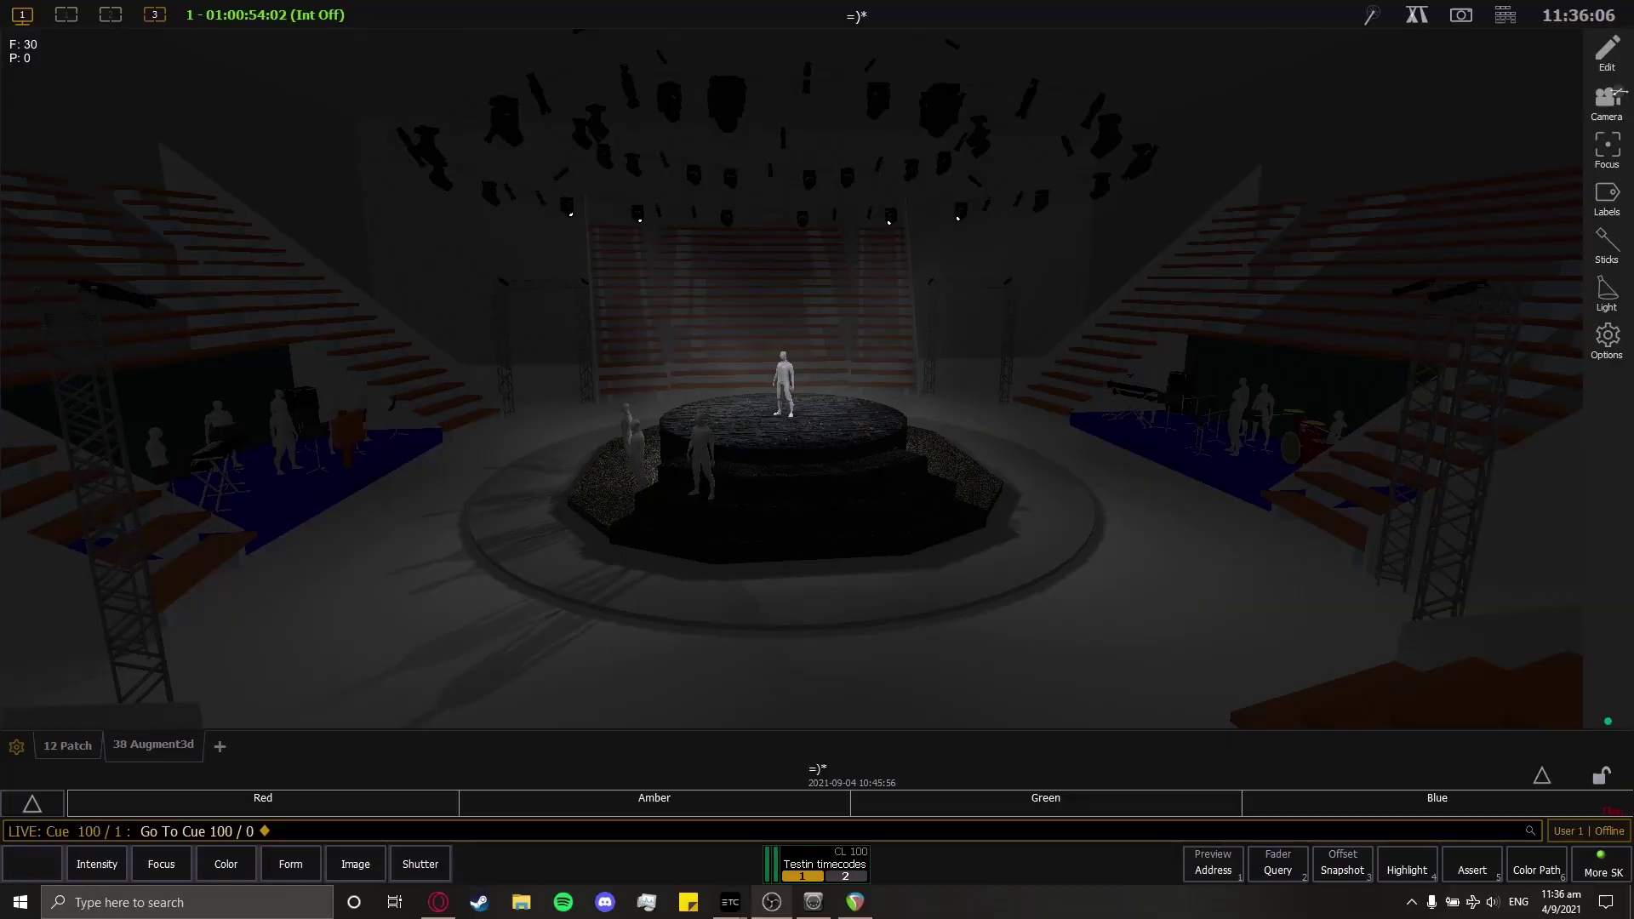
pyautogui.click(772, 901)
pyautogui.click(446, 179)
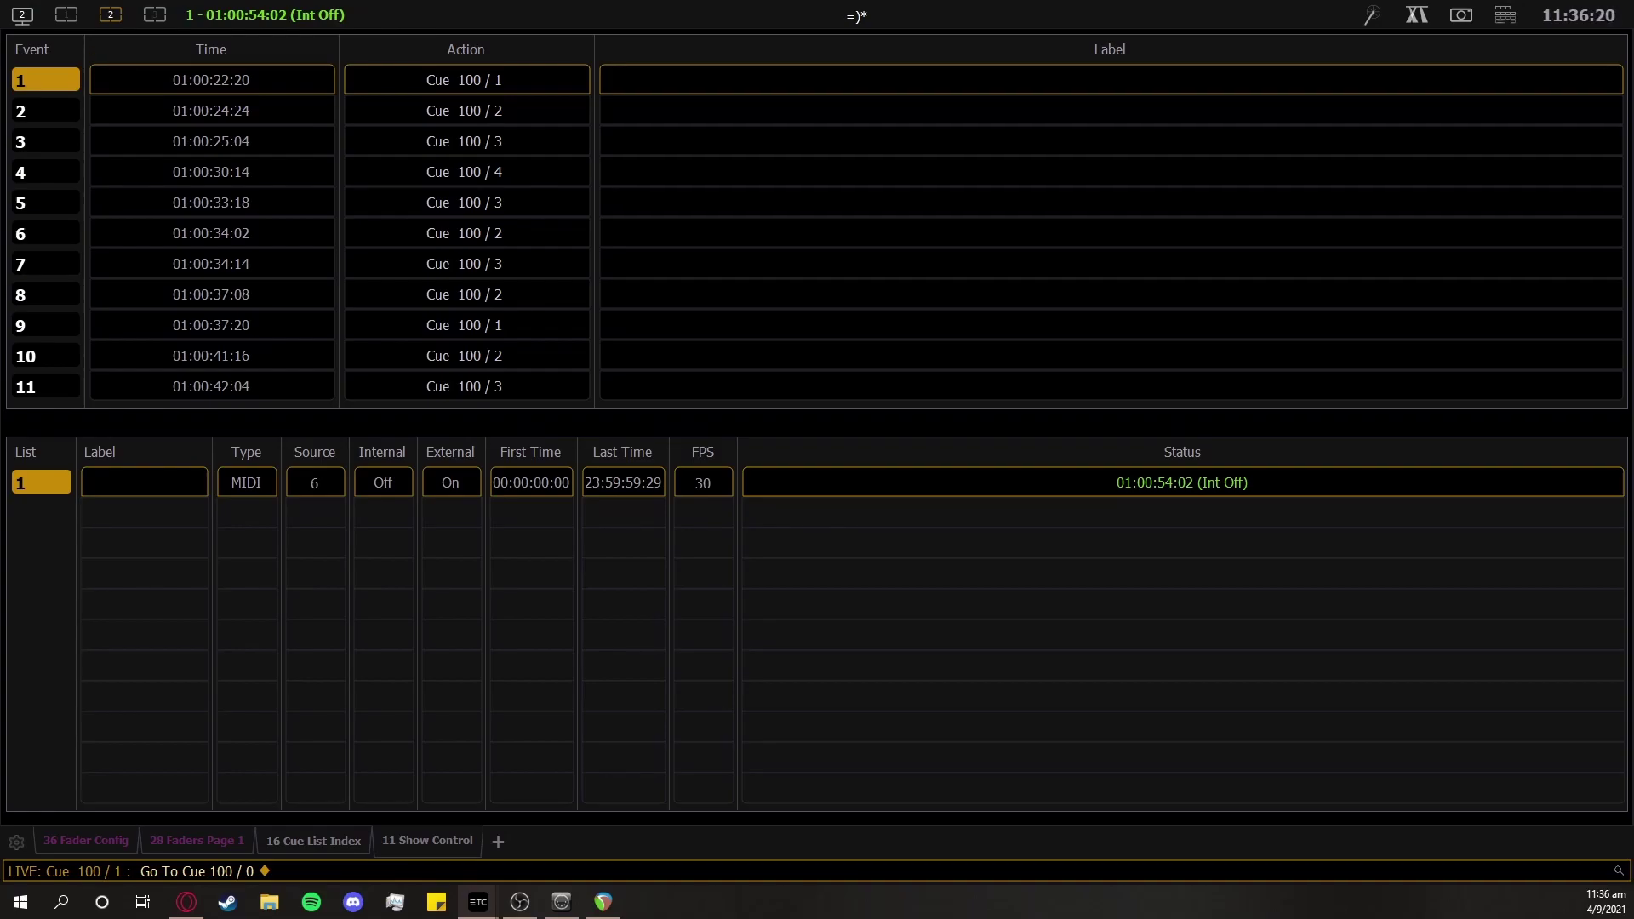
pyautogui.hotkey('alt', 'Tab')
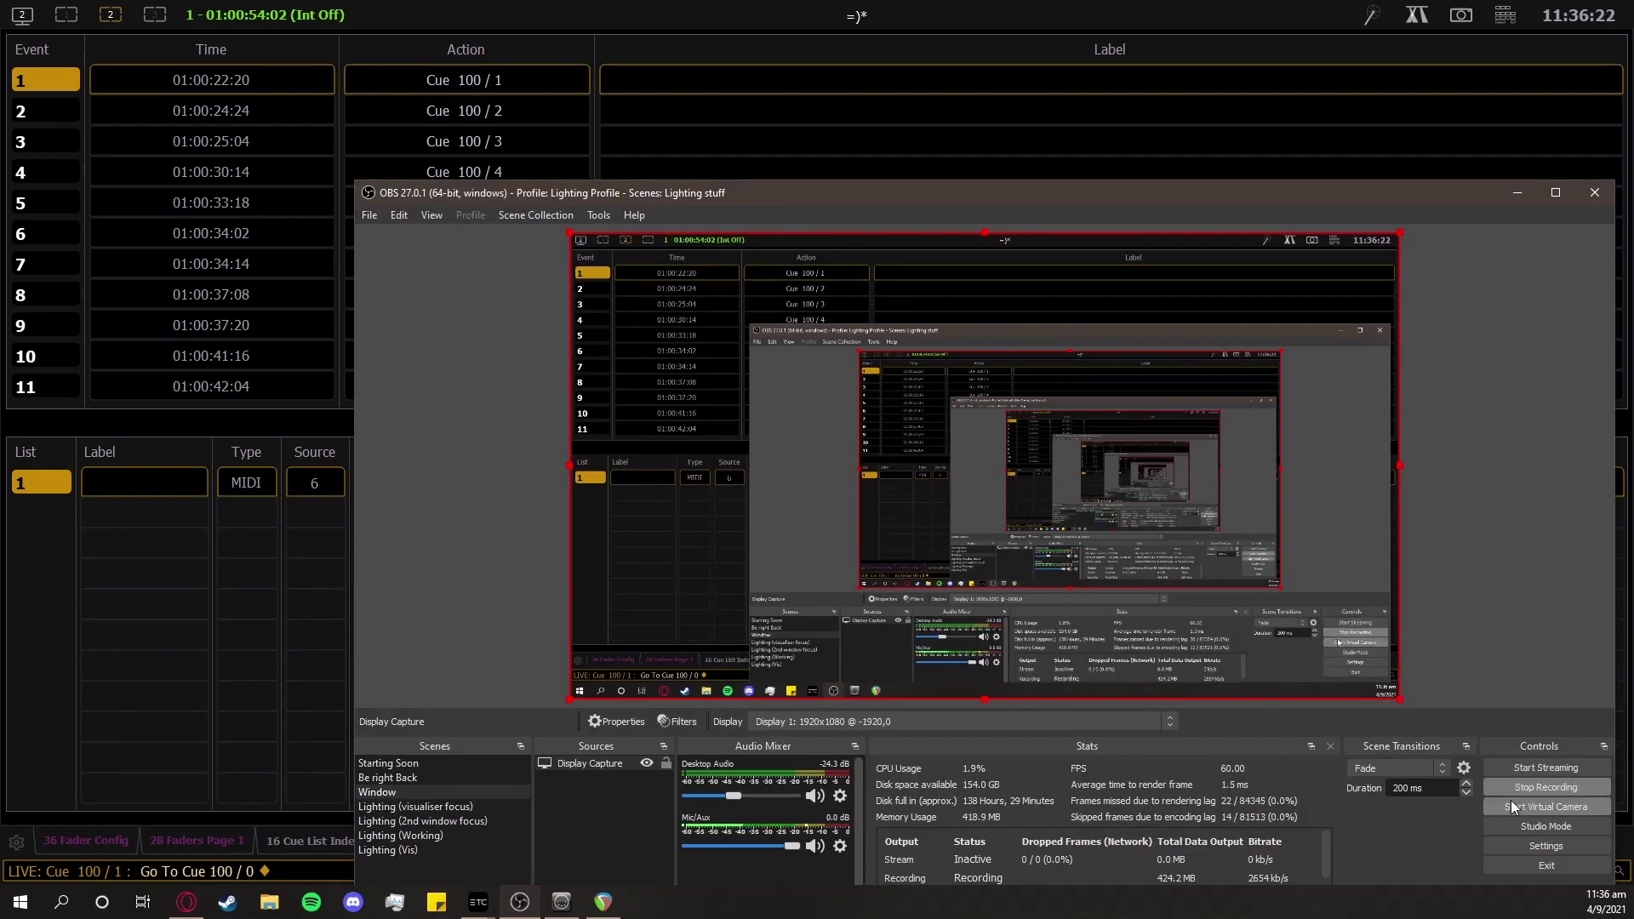